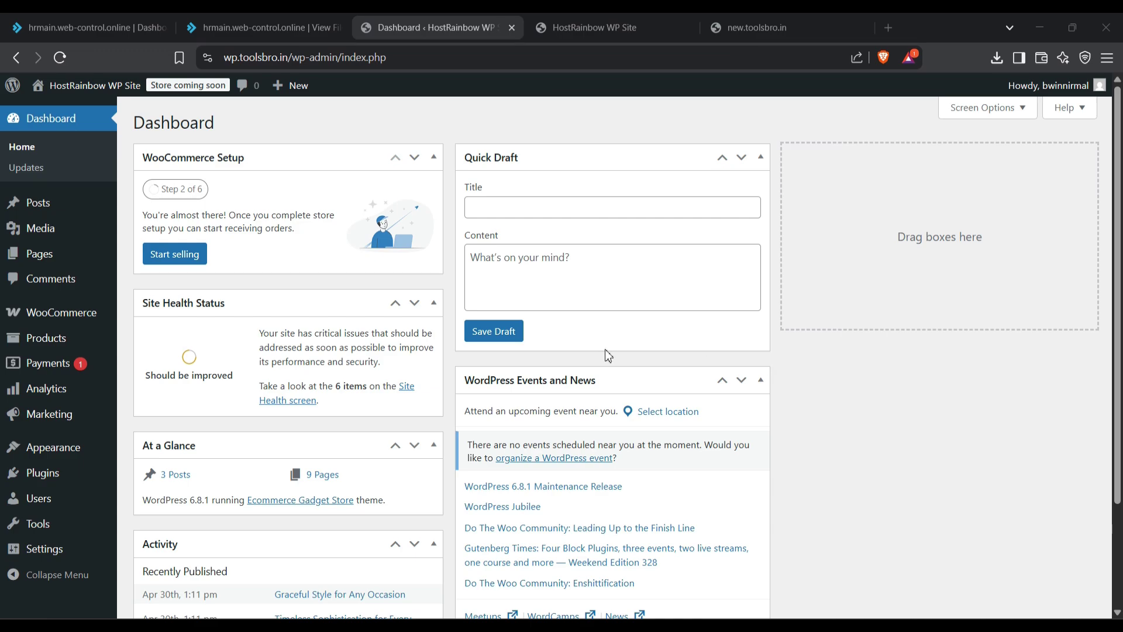
# Step: Look over the live storefront and the new subdomain's placeholder page
pyautogui.click(604, 35)
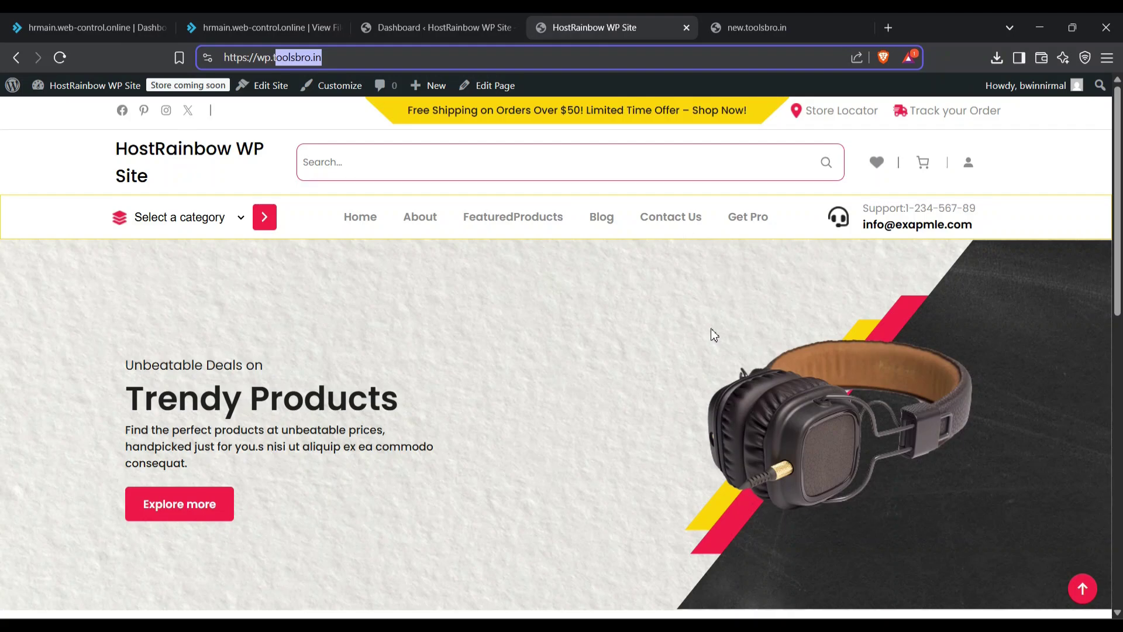
pyautogui.scroll(-15, 712, 329)
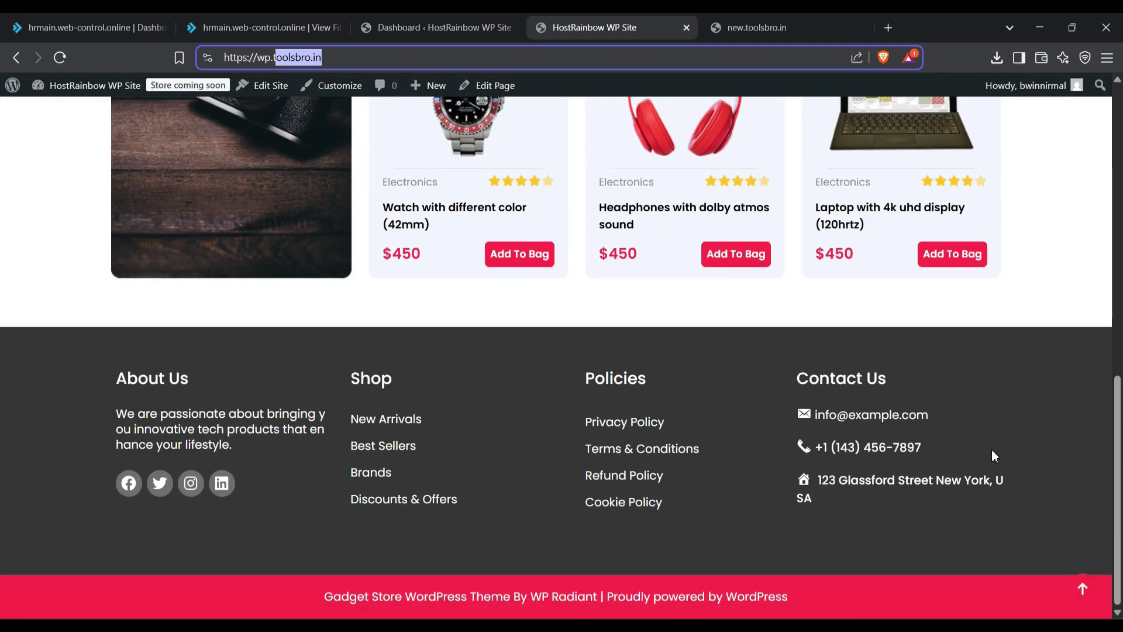
pyautogui.hotkey('shift', 'Left')
pyautogui.hotkey('shift', 'Left')
pyautogui.hotkey('shift', 'Left')
pyautogui.hotkey('shift', 'Left')
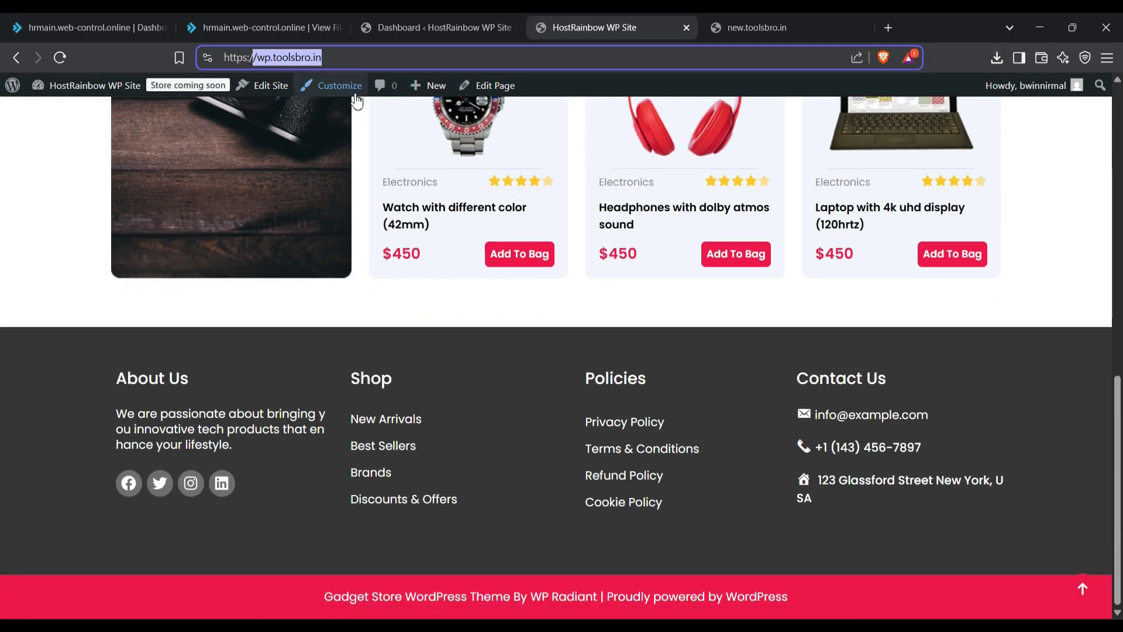
pyautogui.click(760, 27)
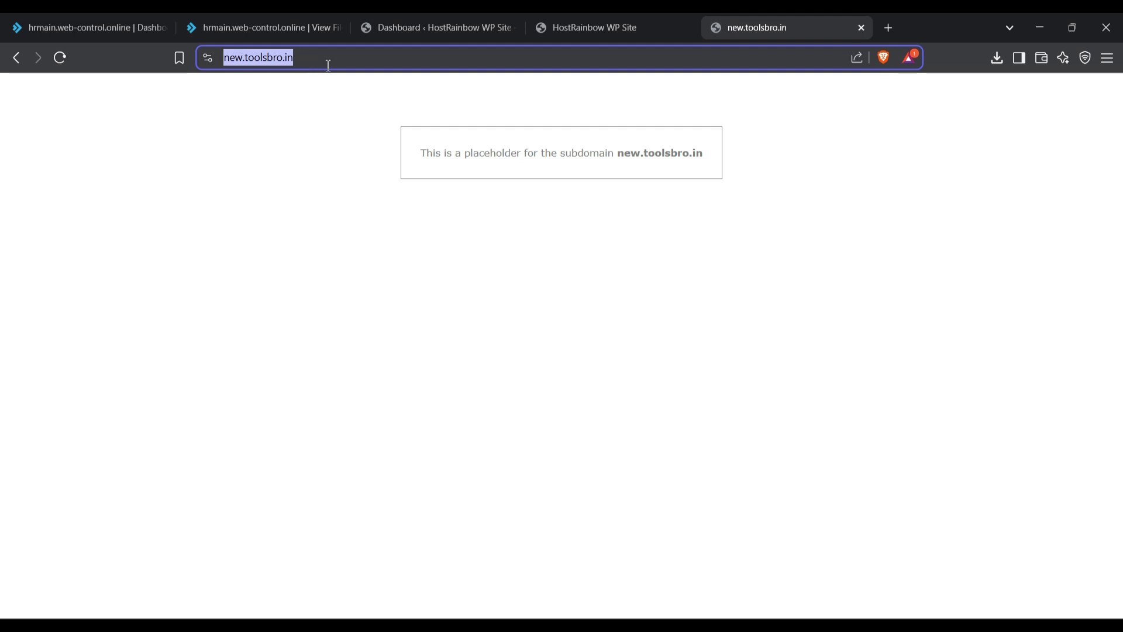
pyautogui.click(377, 236)
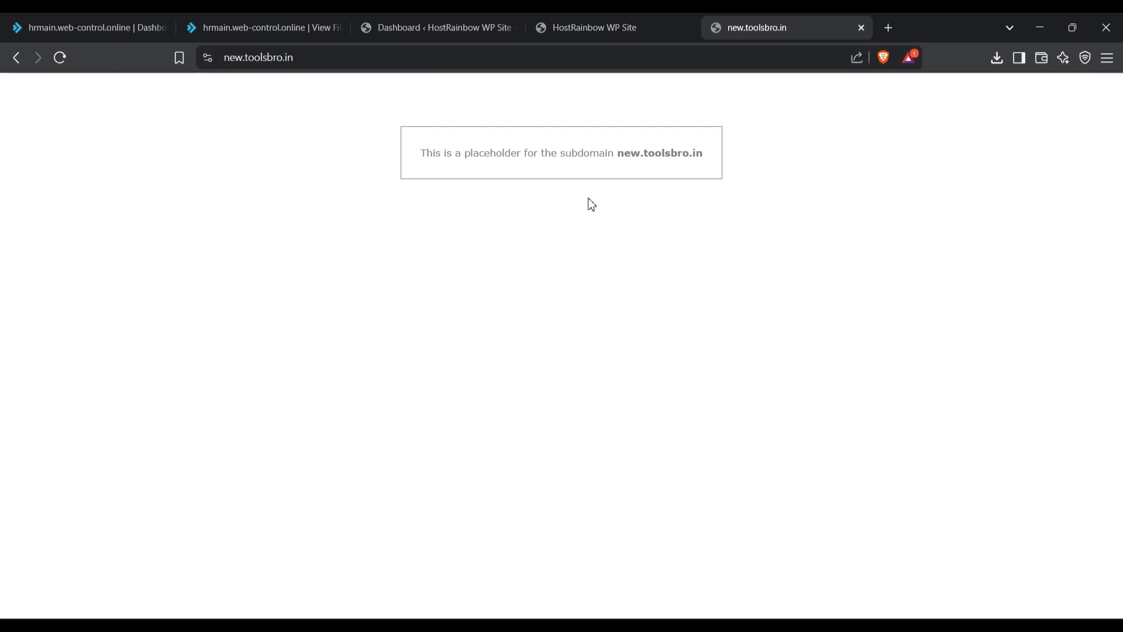
pyautogui.click(614, 24)
pyautogui.scroll(10, 637, 394)
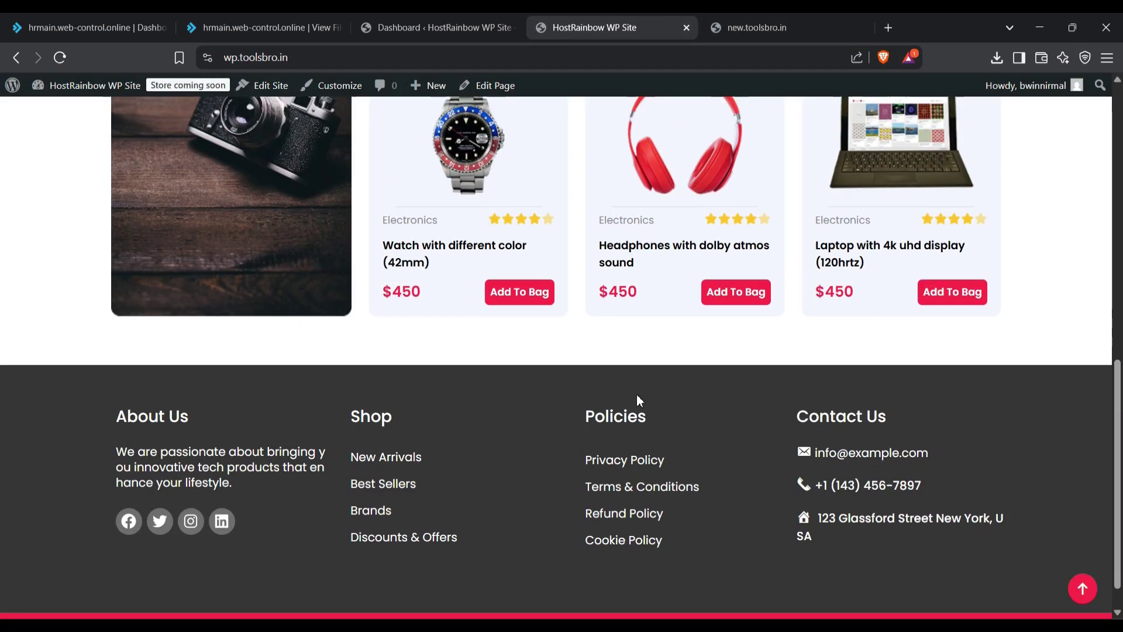
pyautogui.scroll(2, 637, 394)
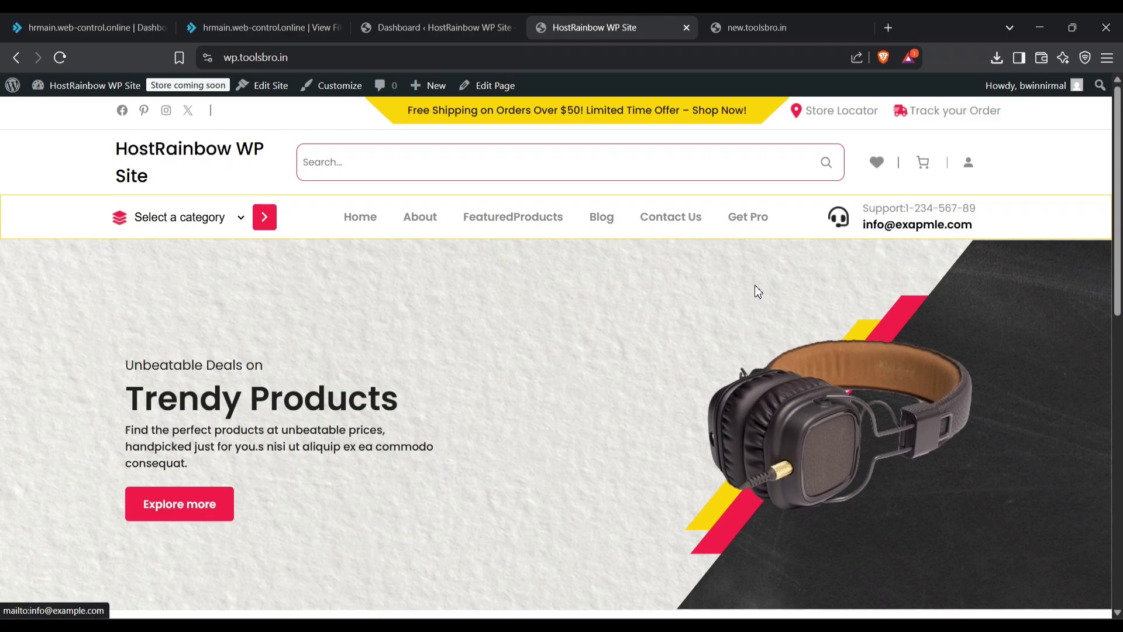
pyautogui.click(754, 13)
pyautogui.click(662, 13)
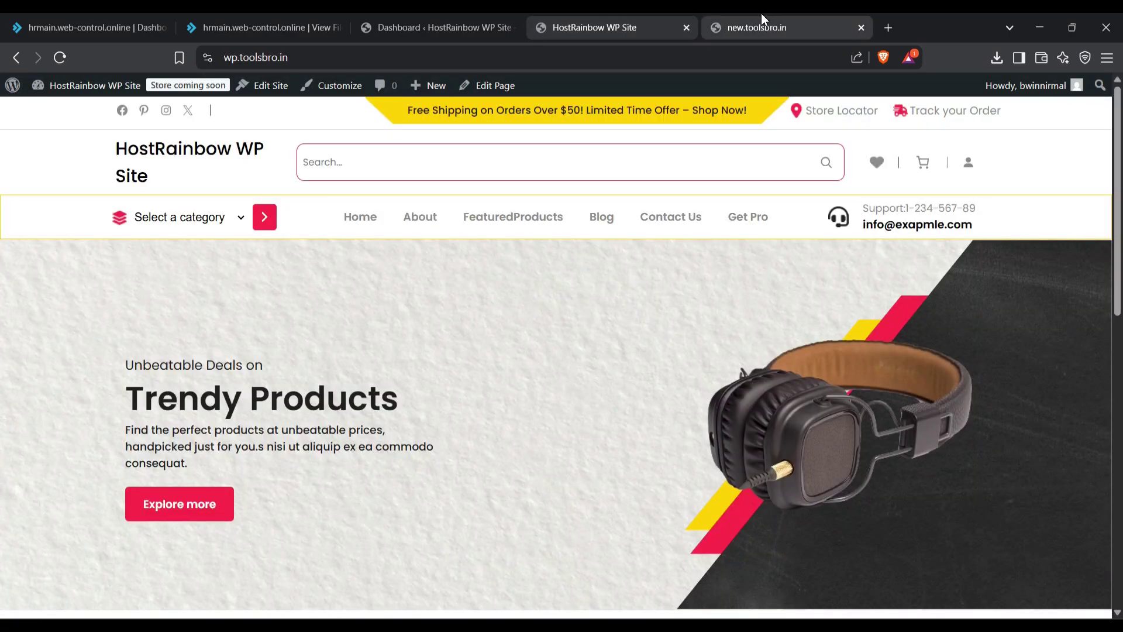
pyautogui.scroll(-7, 483, 444)
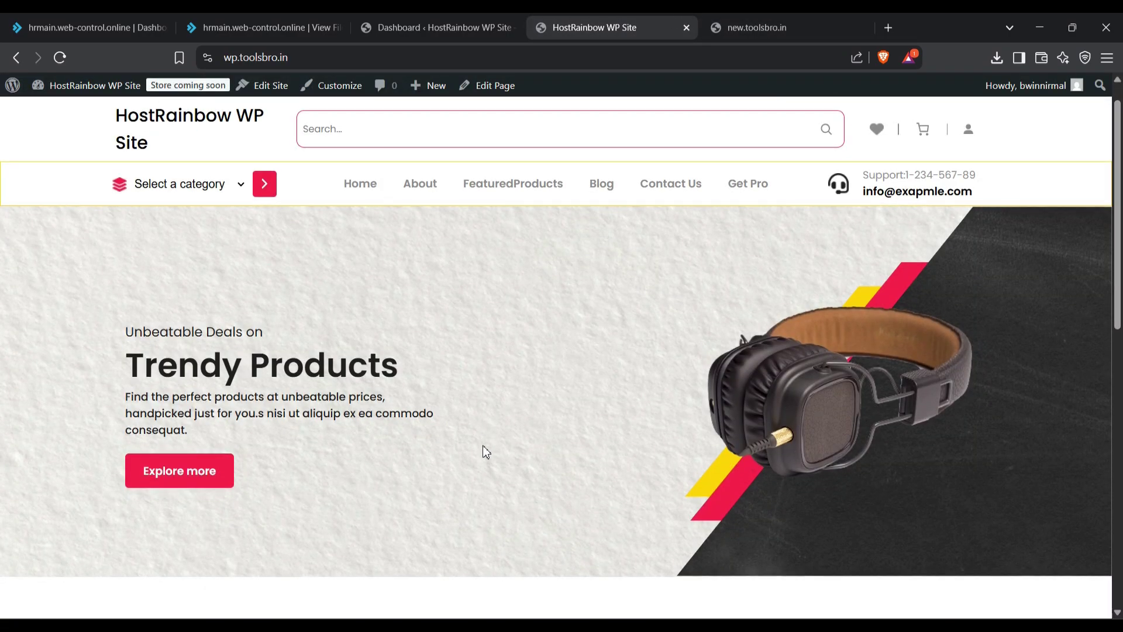
pyautogui.scroll(8, 485, 451)
# Step: Search plugins for 'backup', then install and activate All-in-One WP Migration and Backup
pyautogui.click(368, 23)
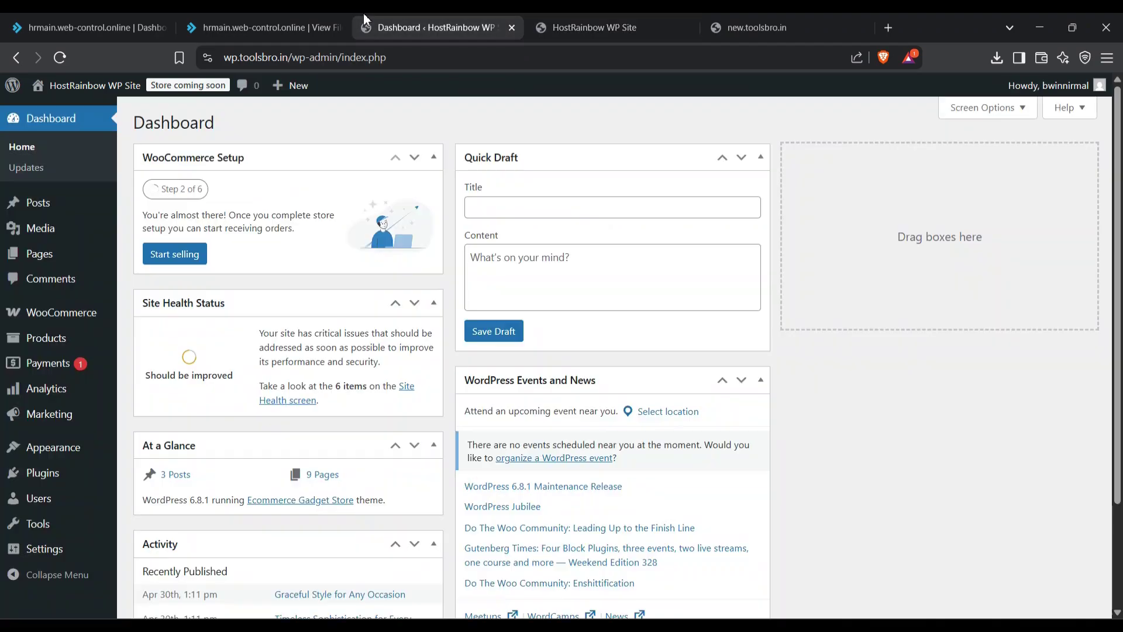
pyautogui.moveTo(82, 482)
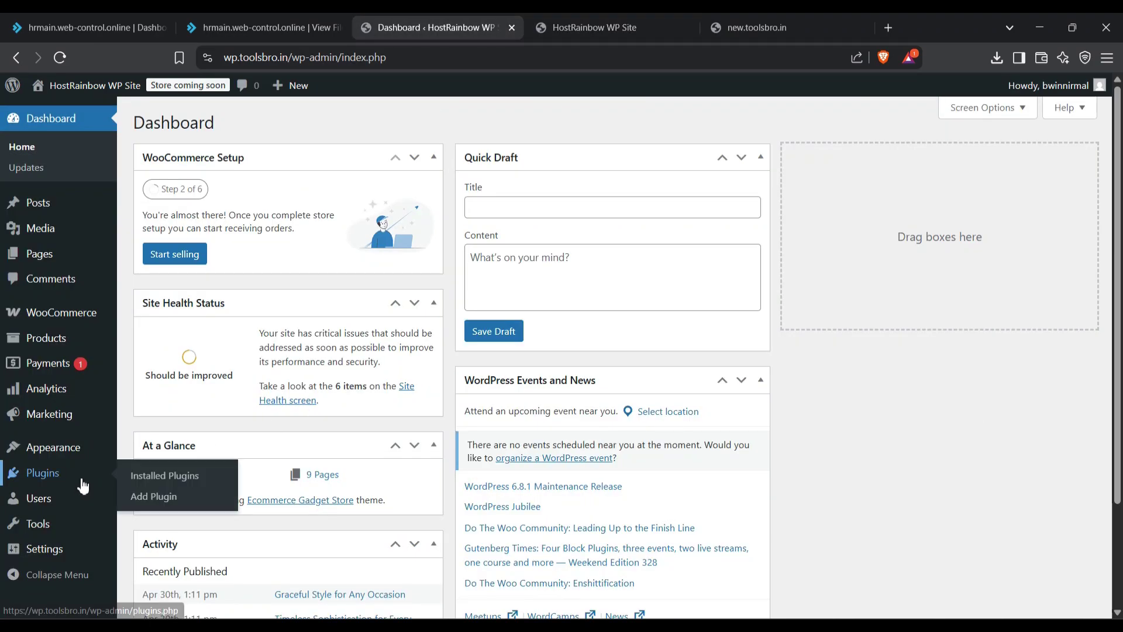
pyautogui.click(157, 497)
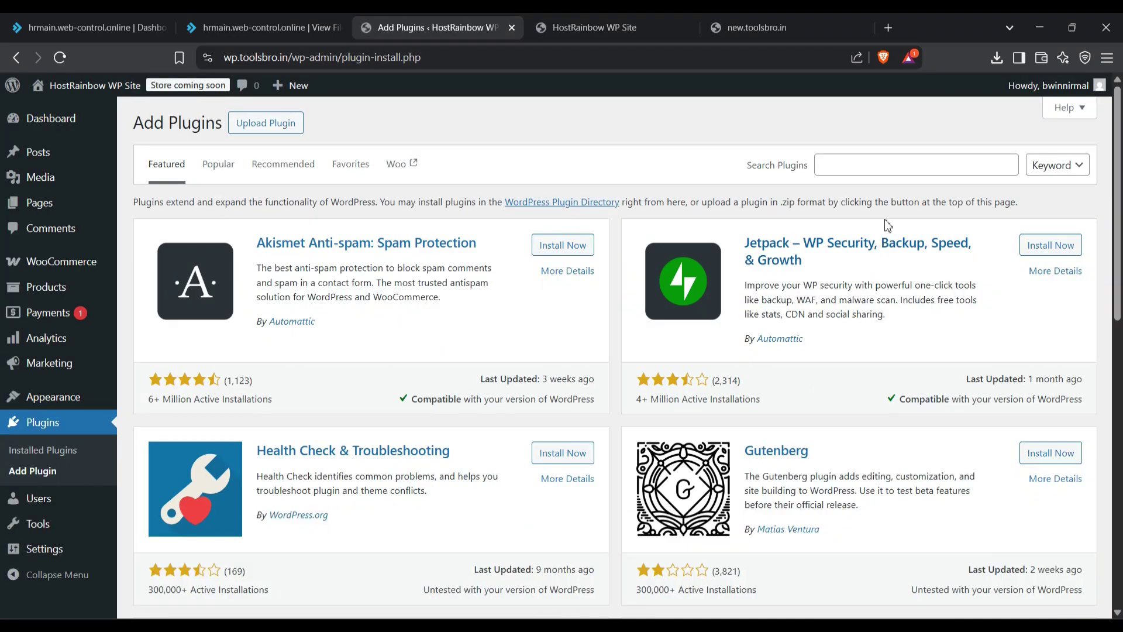
pyautogui.click(906, 172)
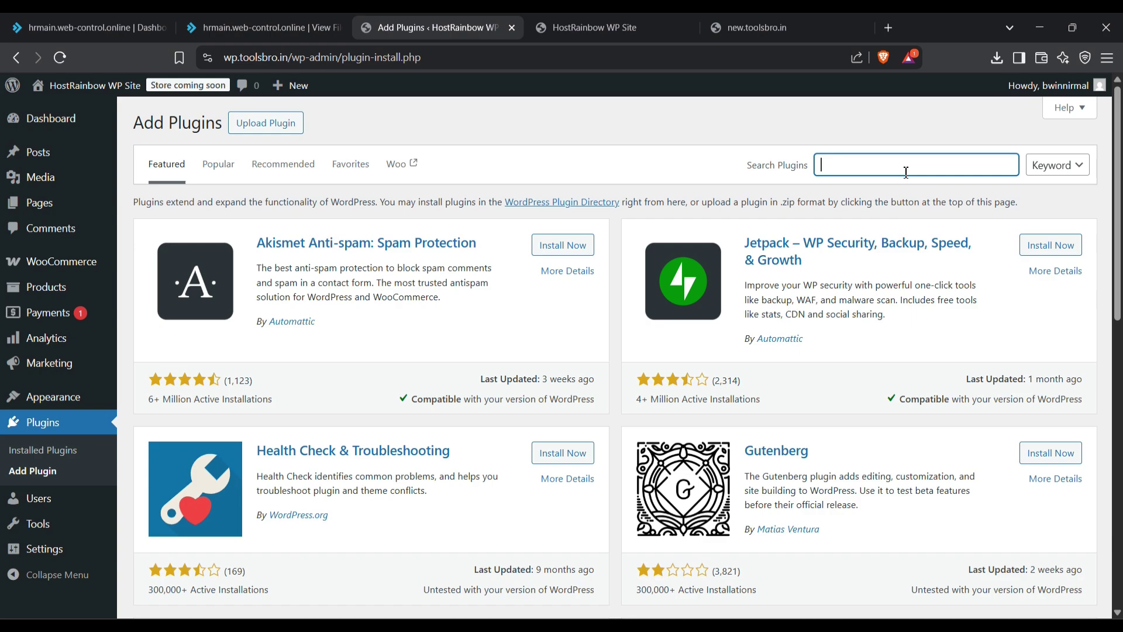
pyautogui.write('backup')
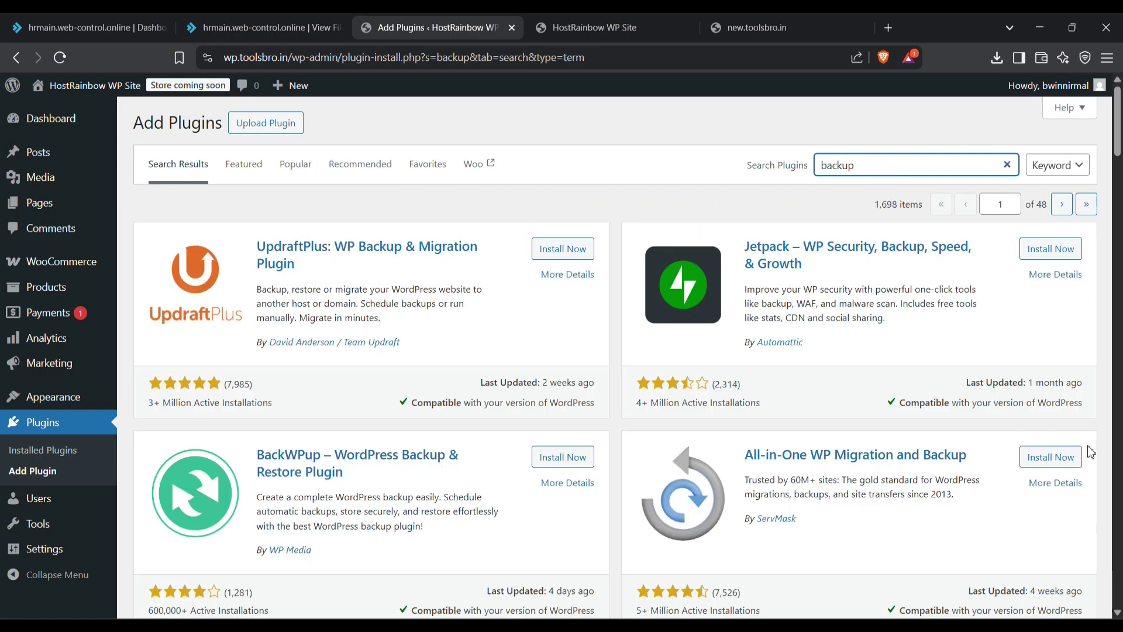
pyautogui.click(1048, 456)
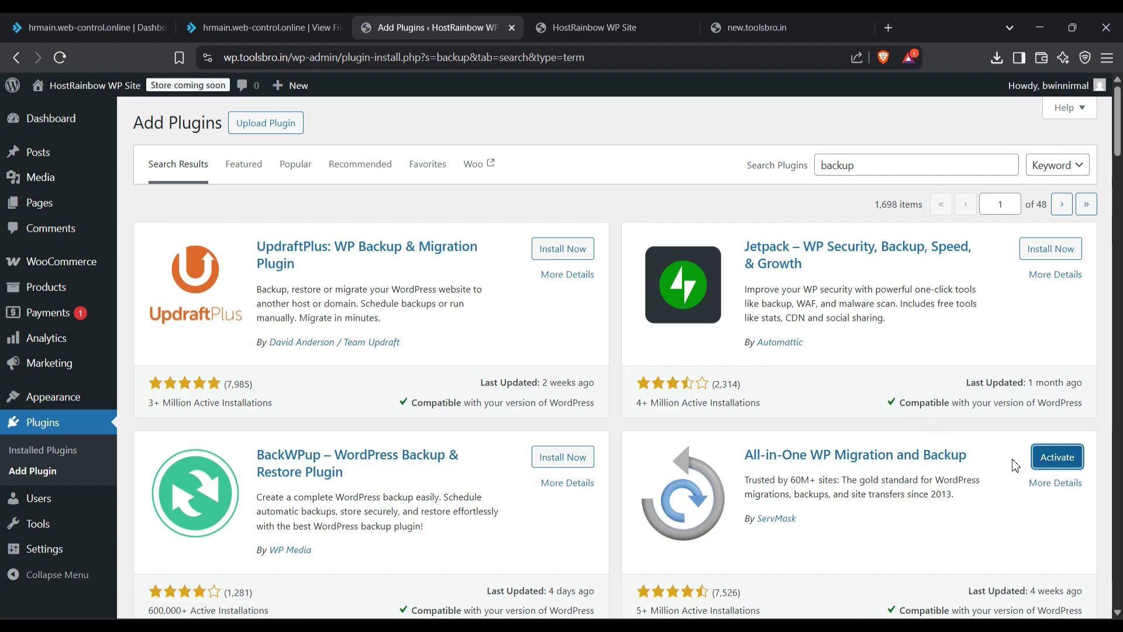
pyautogui.click(1031, 461)
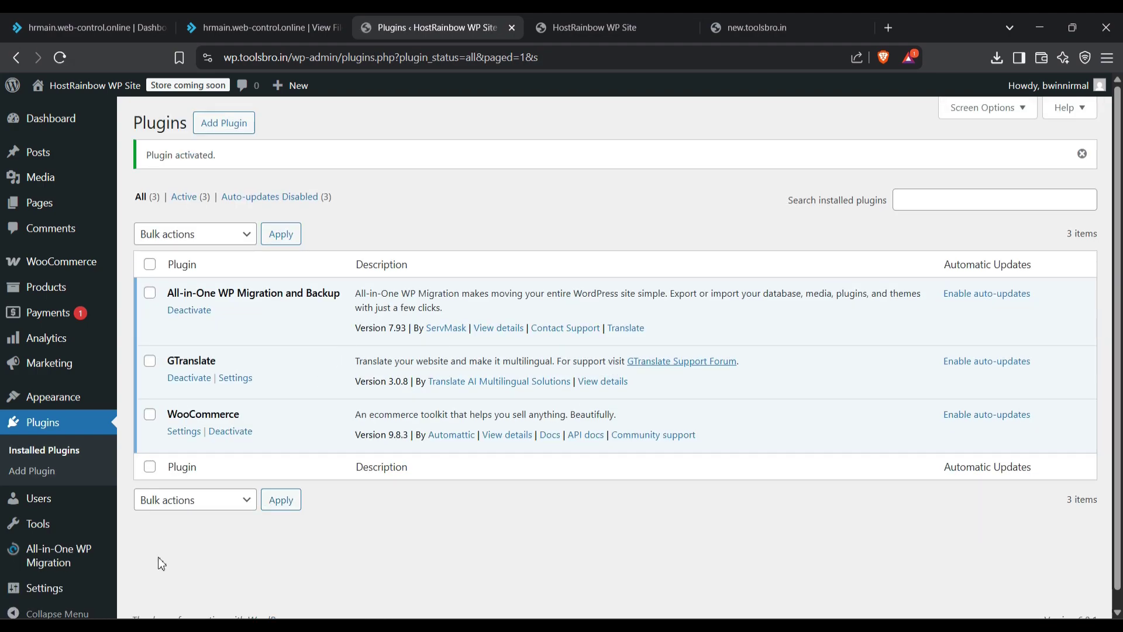
# Step: Start an All-in-One WP Migration export of the entire site to a file
pyautogui.moveTo(69, 557)
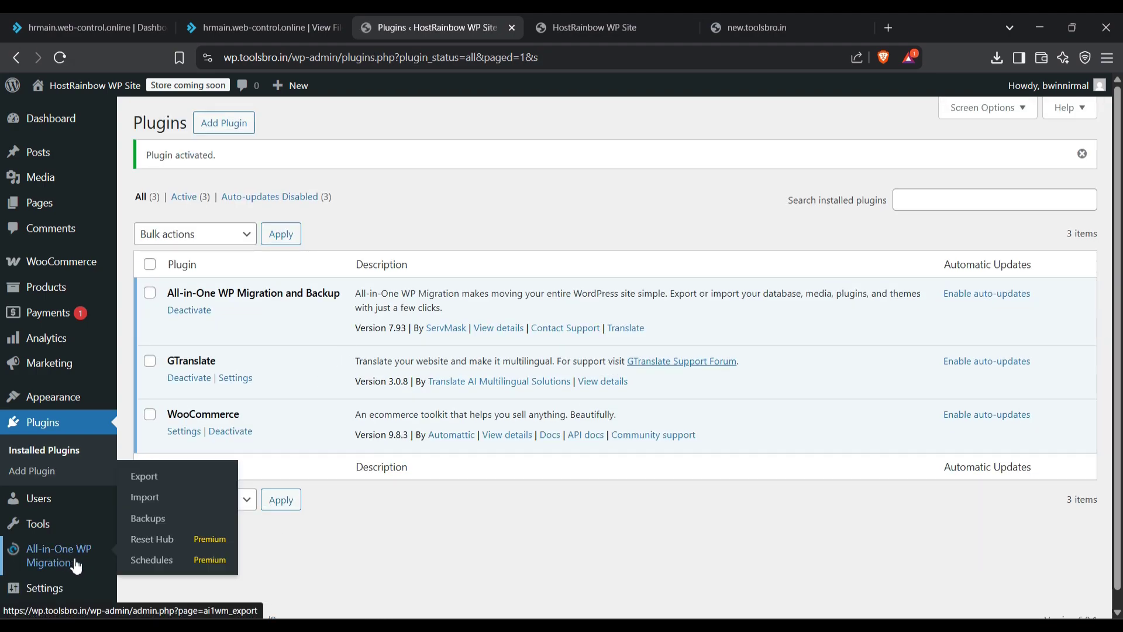
pyautogui.click(169, 491)
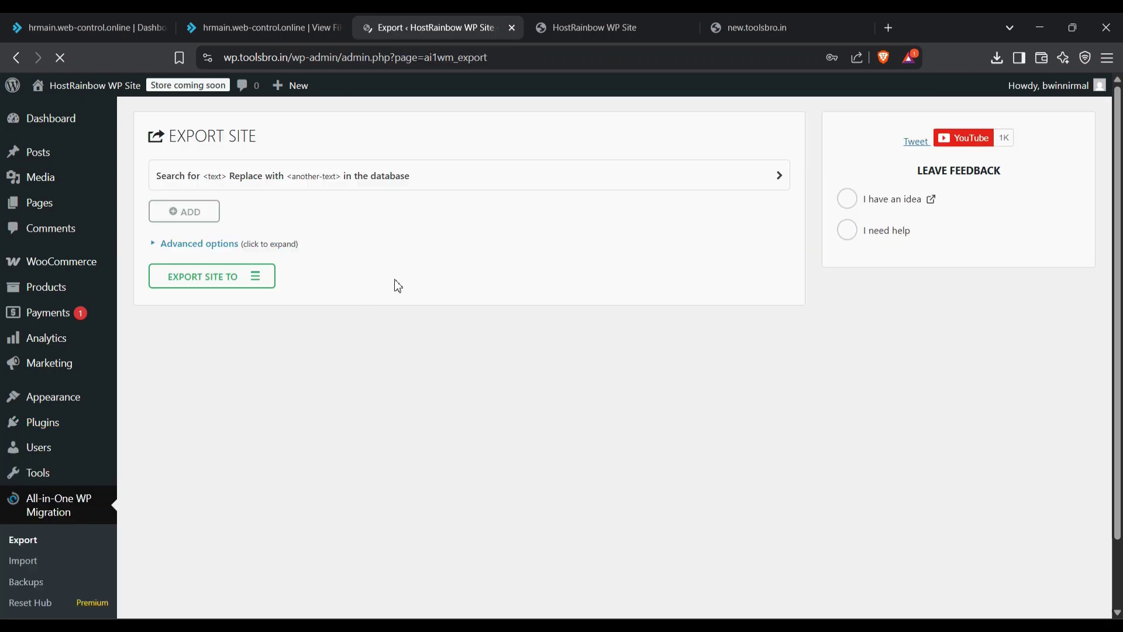
pyautogui.click(220, 288)
pyautogui.click(204, 301)
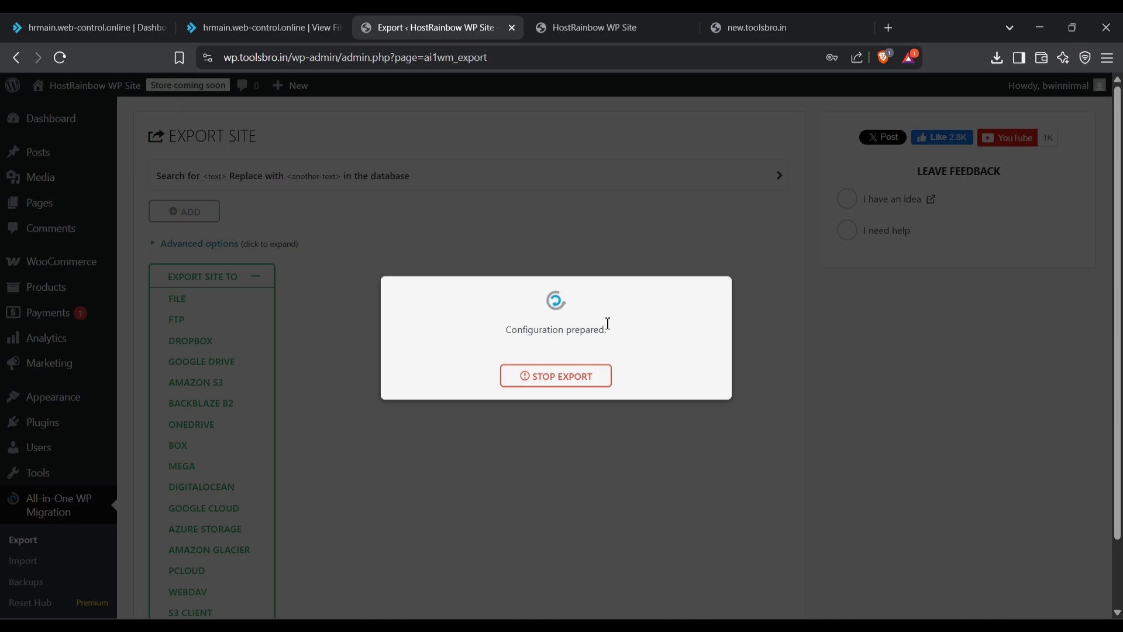
# Step: Check the storefront during the export, then download the finished WP.TOOLSBRO.IN backup
pyautogui.click(595, 28)
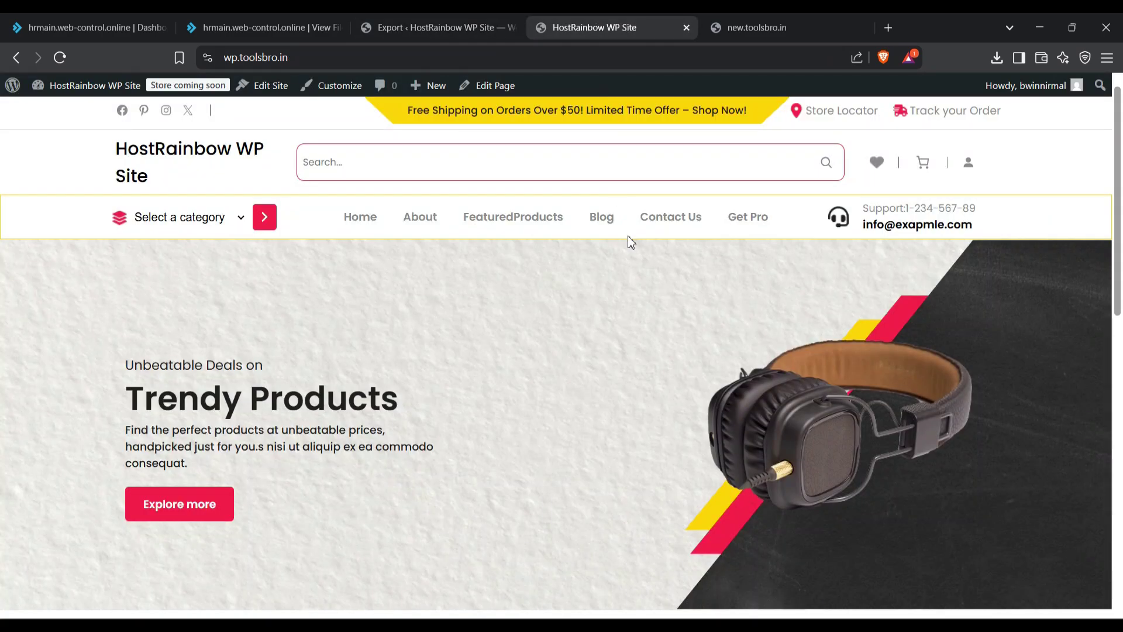
pyautogui.scroll(-10, 436, 298)
pyautogui.scroll(5, 438, 303)
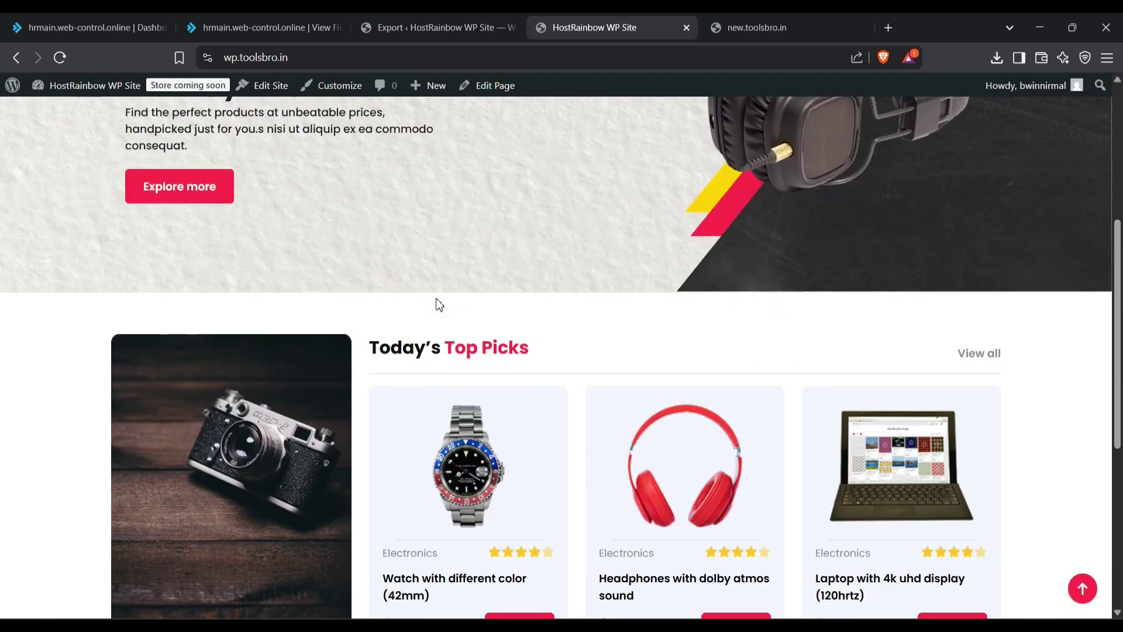
pyautogui.scroll(5, 439, 304)
pyautogui.click(445, 28)
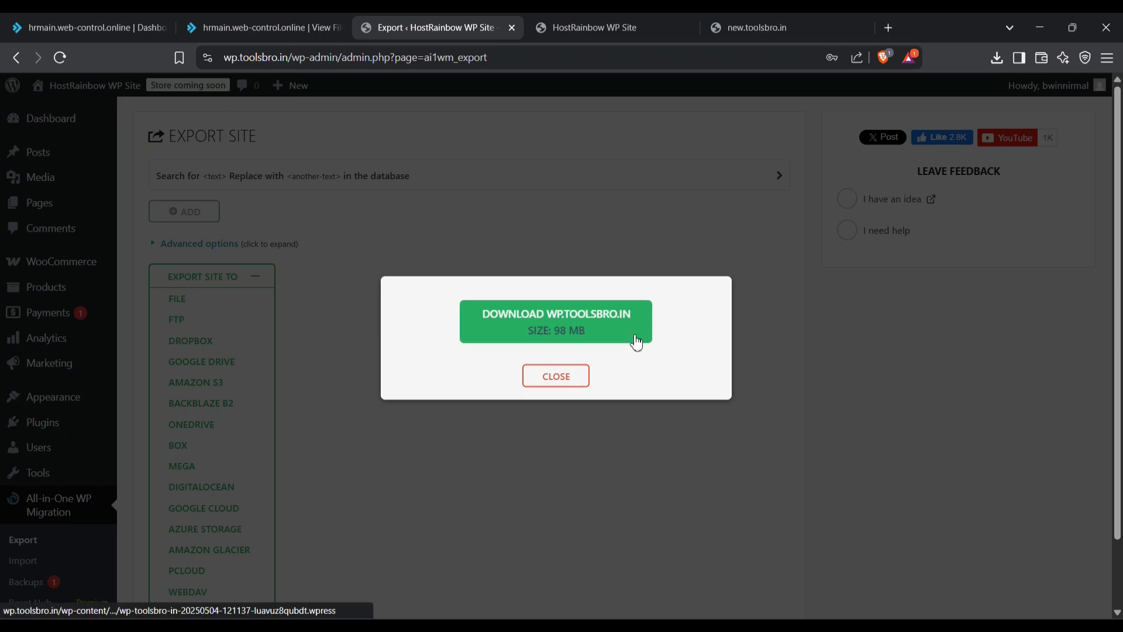
pyautogui.click(613, 334)
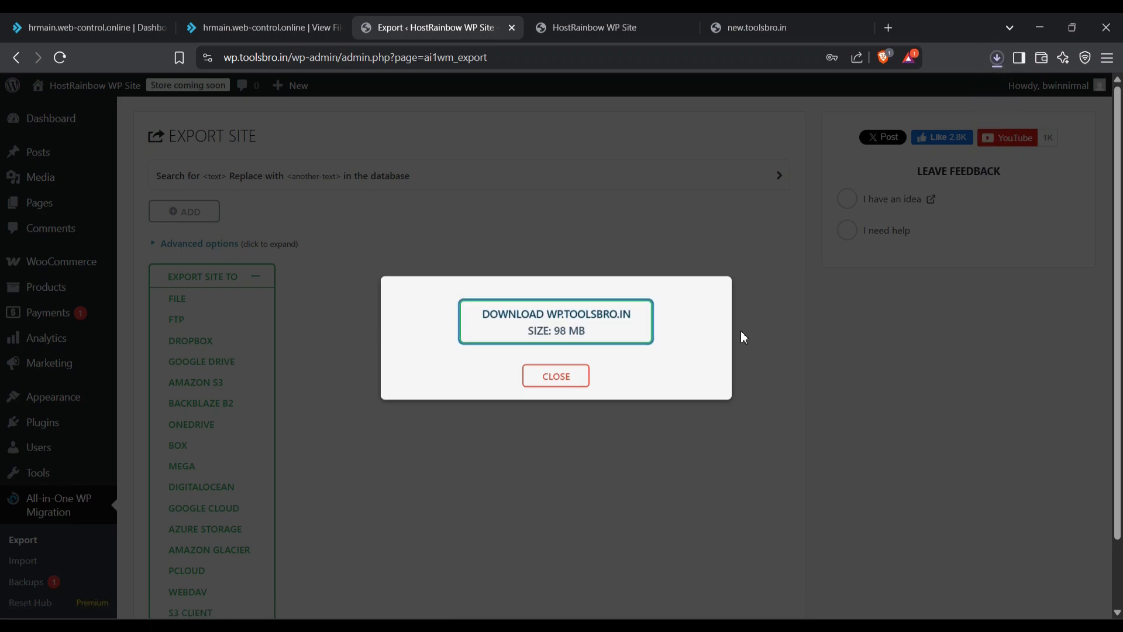
pyautogui.click(611, 30)
# Step: Reload the subdomain's public_html folder listing in File Manager
pyautogui.click(744, 28)
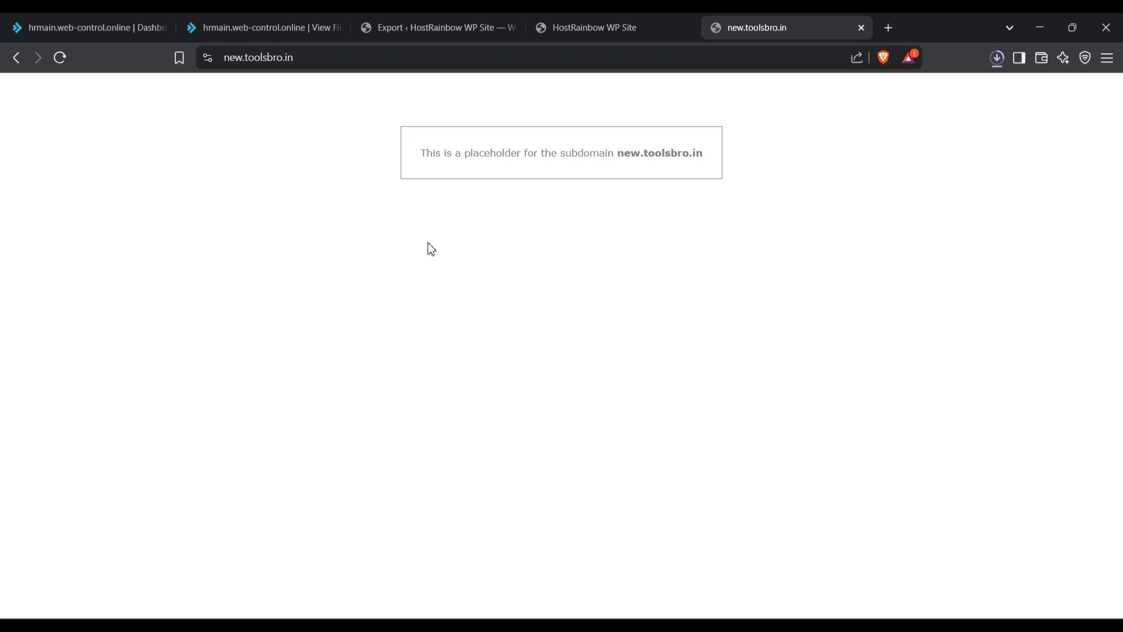
pyautogui.click(243, 18)
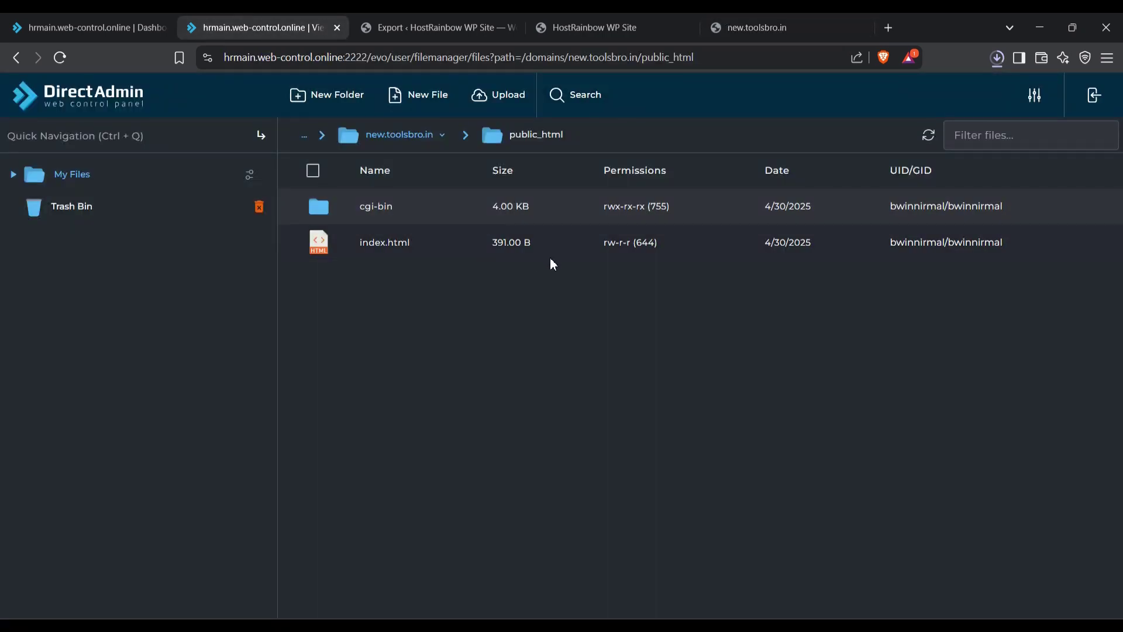
pyautogui.rightClick(476, 322)
pyautogui.click(537, 403)
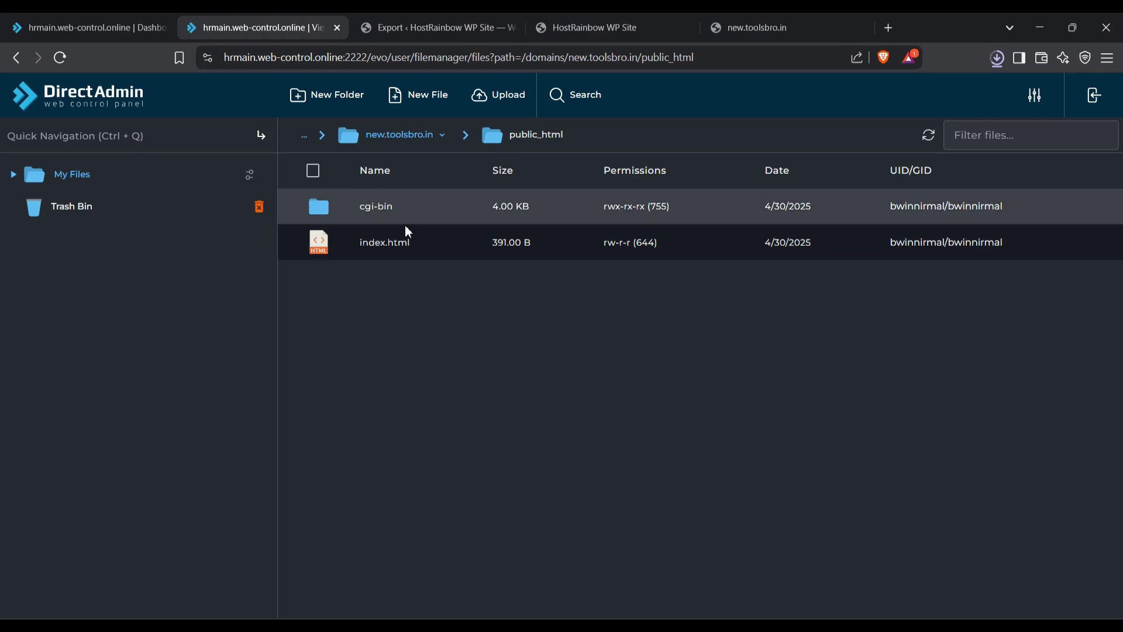
# Step: Reload the new.toolsbro.in page and return to the DirectAdmin home page
pyautogui.click(632, 21)
pyautogui.click(776, 20)
pyautogui.click(61, 57)
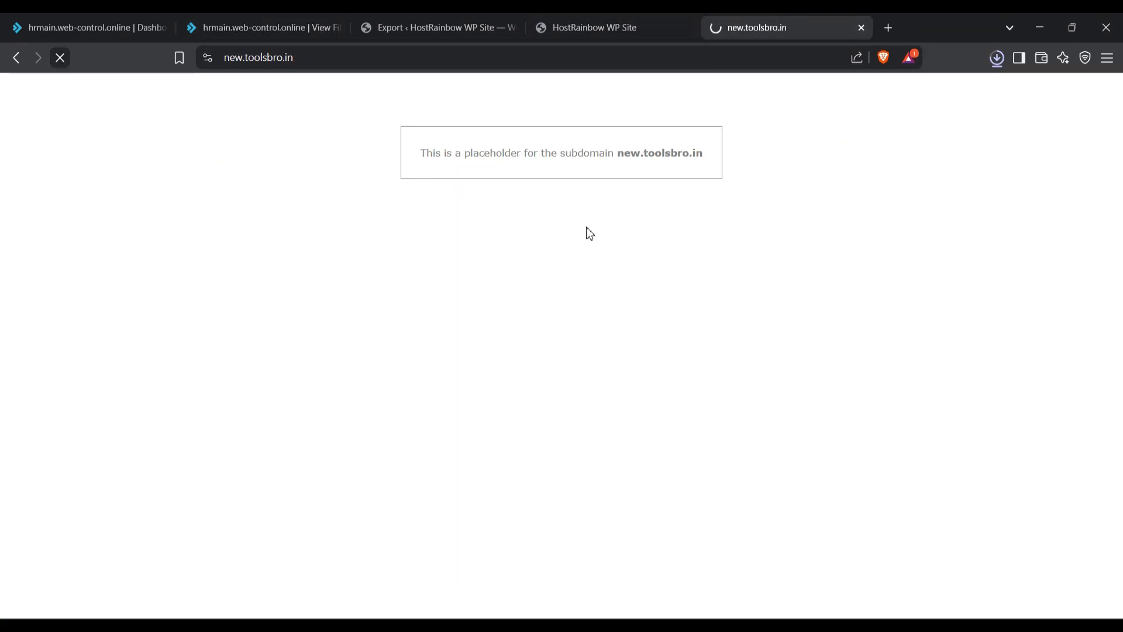
pyautogui.click(170, 27)
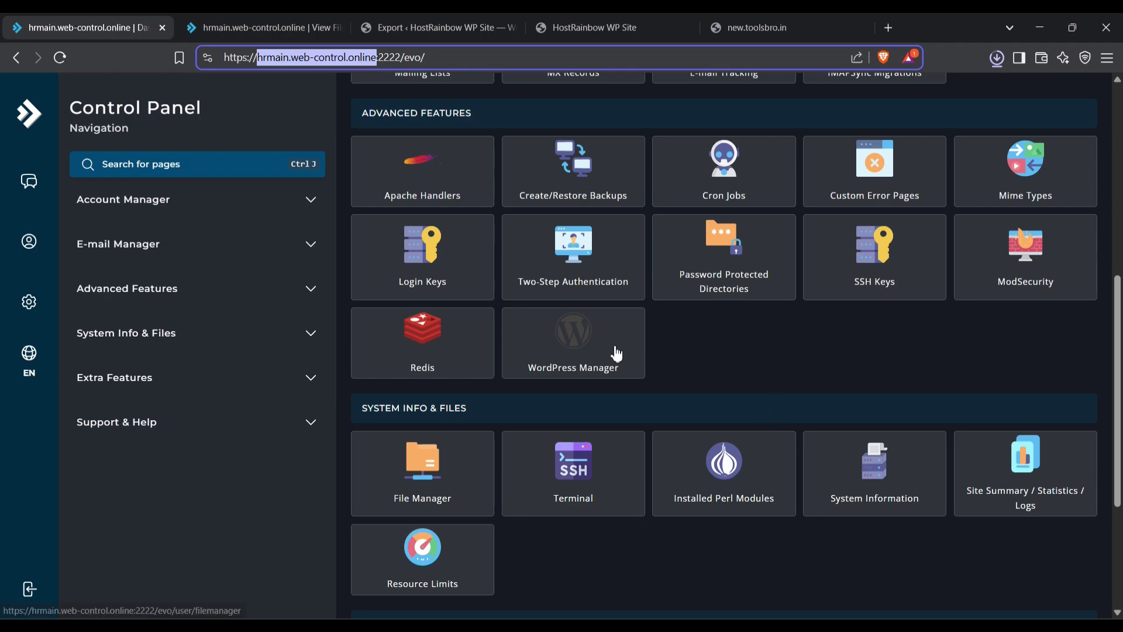
# Step: Install WordPress titled 'Test' on new.toolsbro.in, confirm the overwrite, and select the login details
pyautogui.click(761, 341)
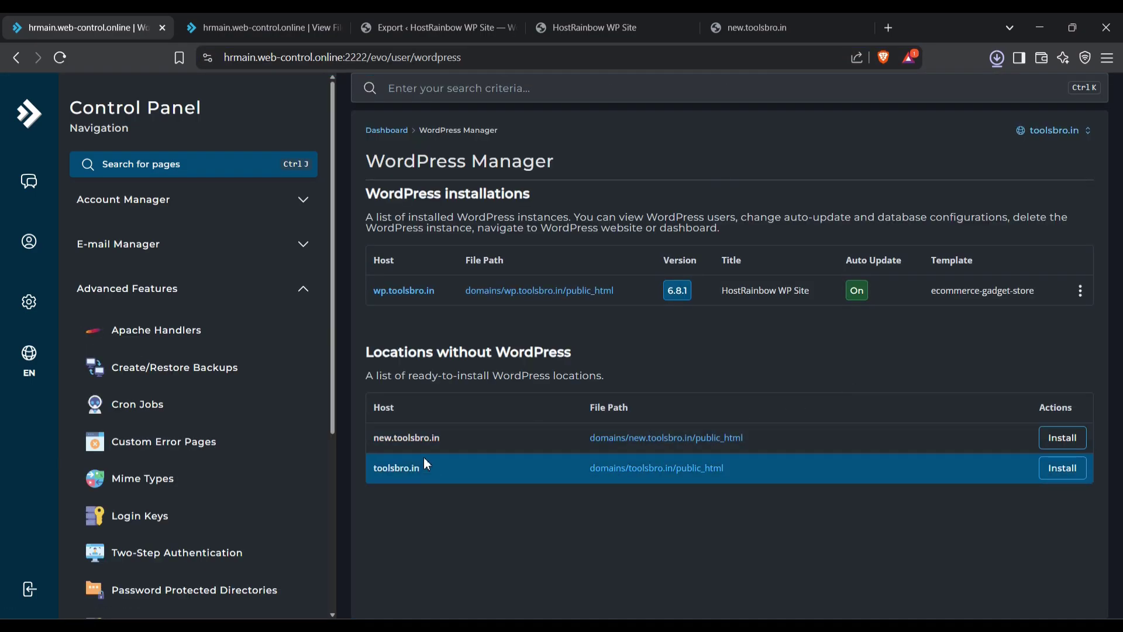
pyautogui.click(1079, 444)
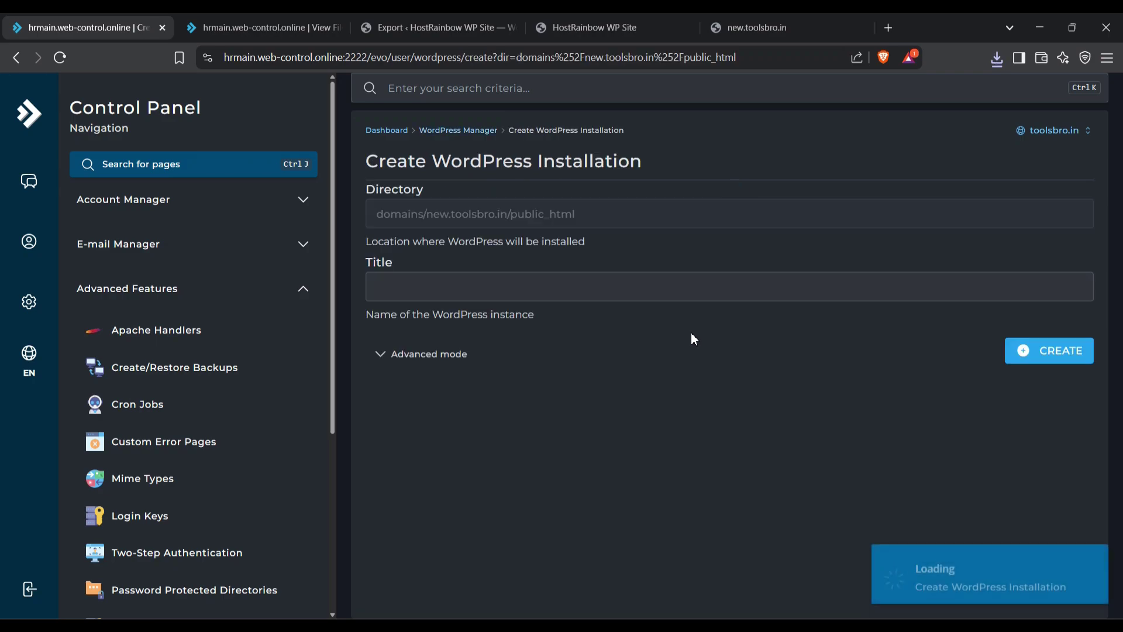
pyautogui.click(469, 292)
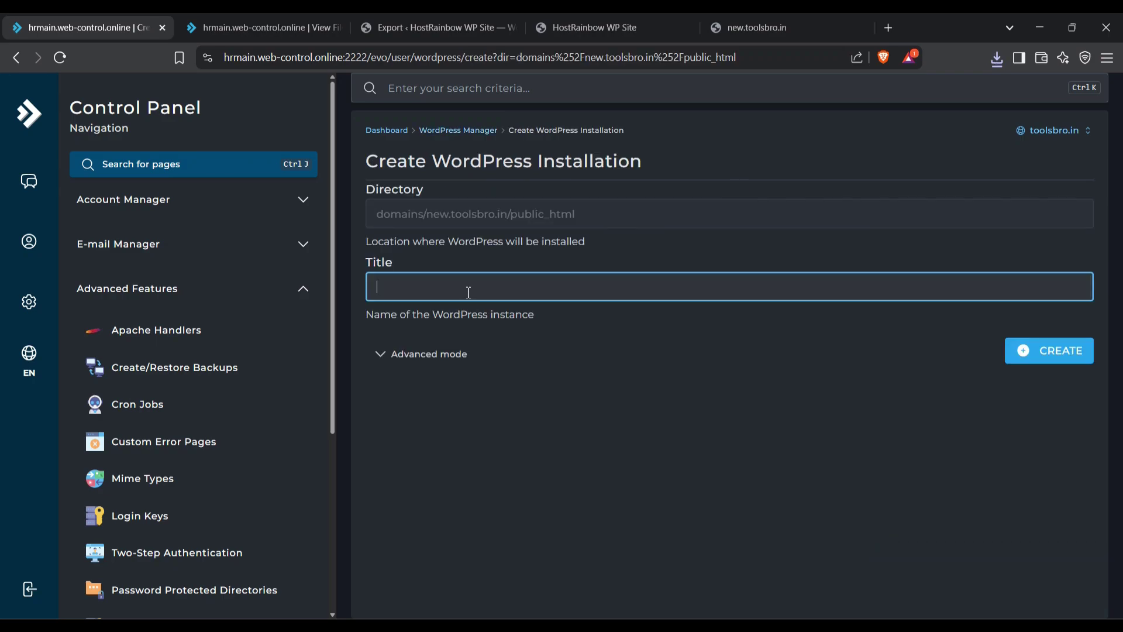
pyautogui.write('Test')
pyautogui.click(1082, 351)
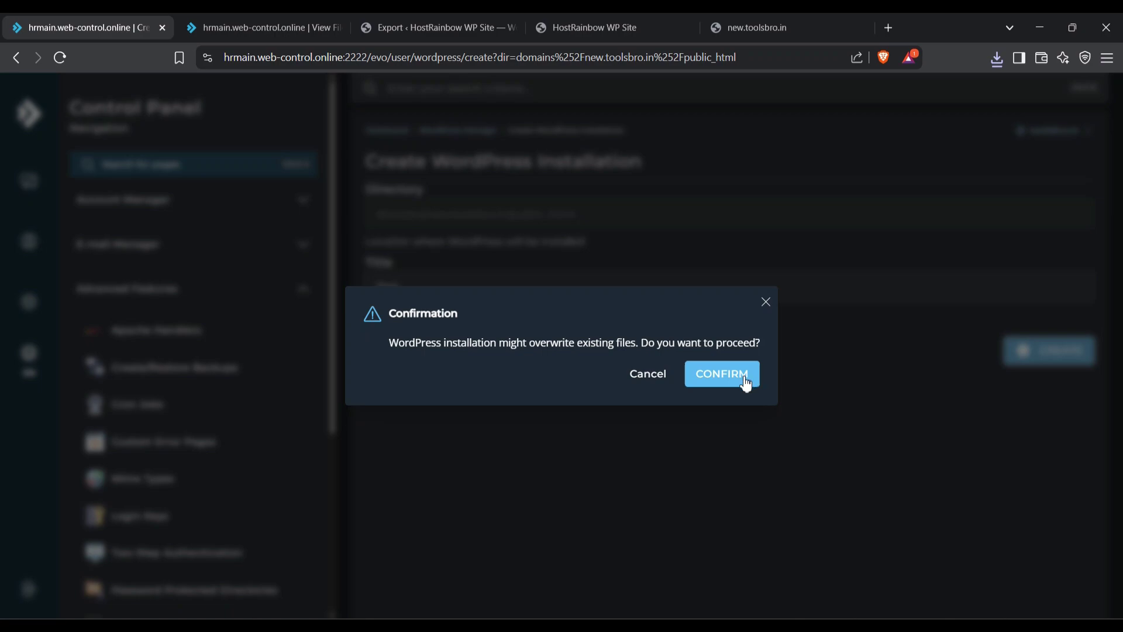
pyautogui.click(651, 381)
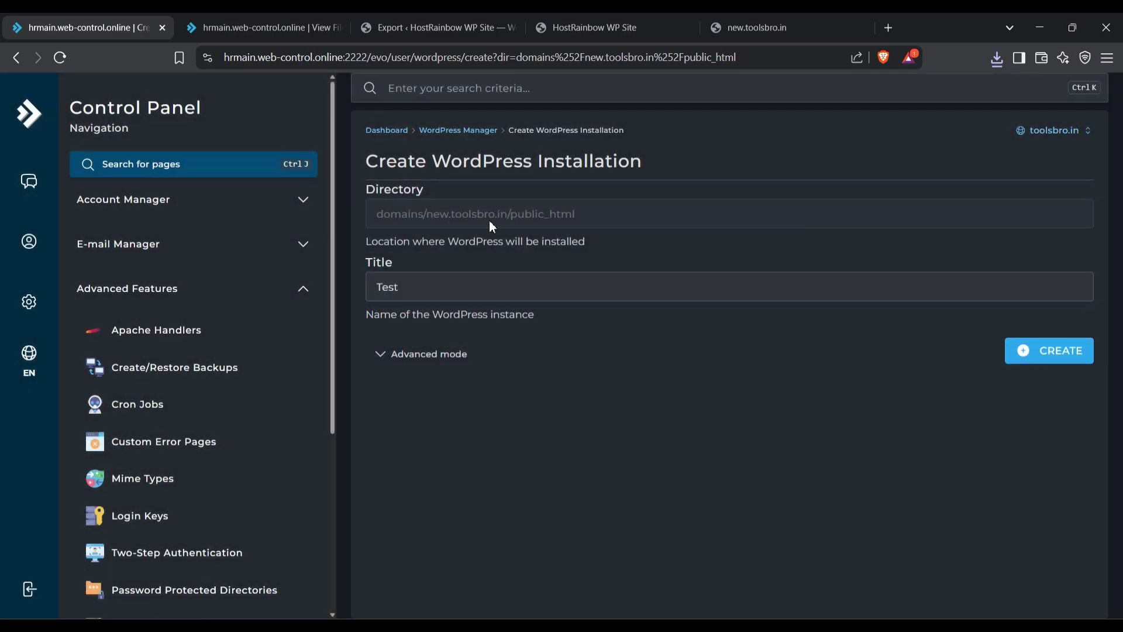
pyautogui.click(1086, 358)
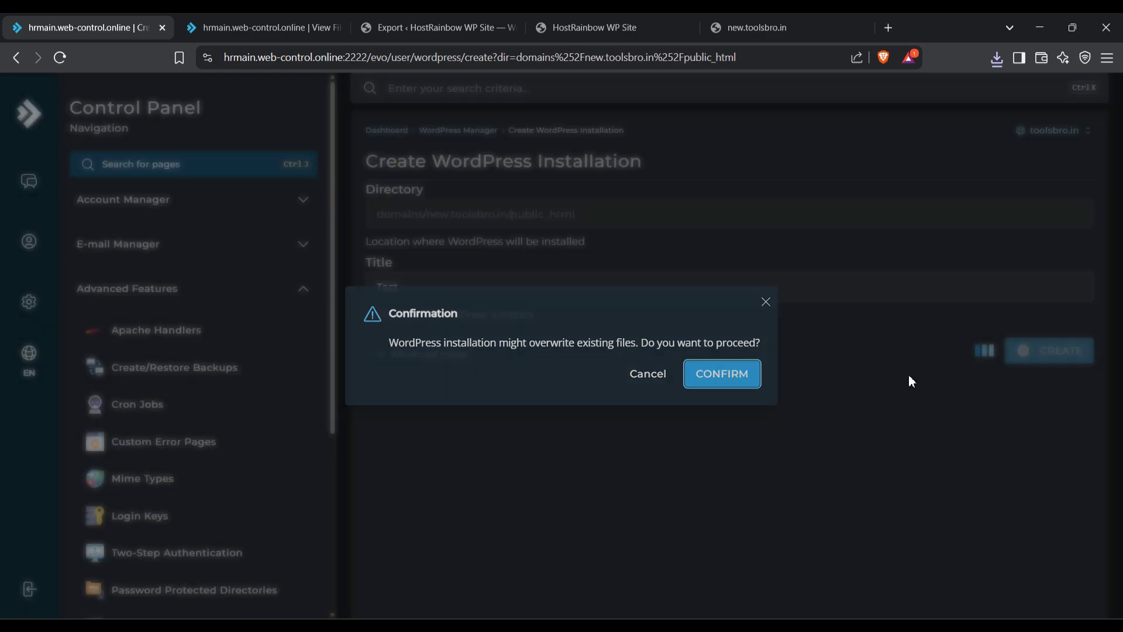
pyautogui.press('Return')
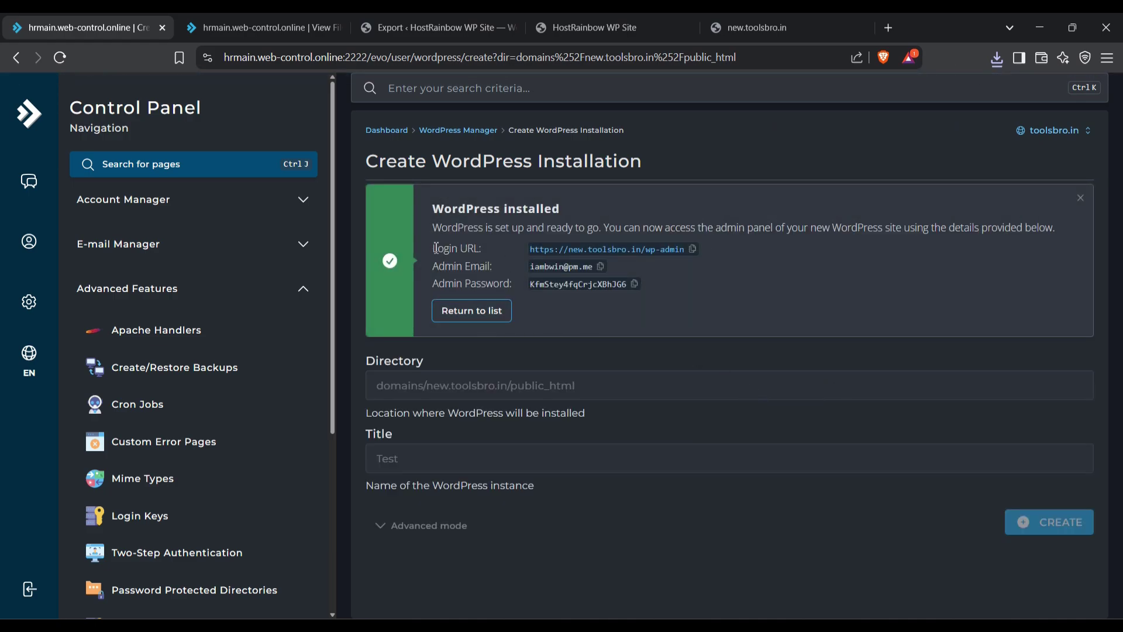
pyautogui.moveTo(436, 248); pyautogui.dragTo(658, 283)
pyautogui.hotkey('ctrl', 'c')
# Step: Paste the new site's login URL, email and password into the Notepad notes
pyautogui.click(635, 626)
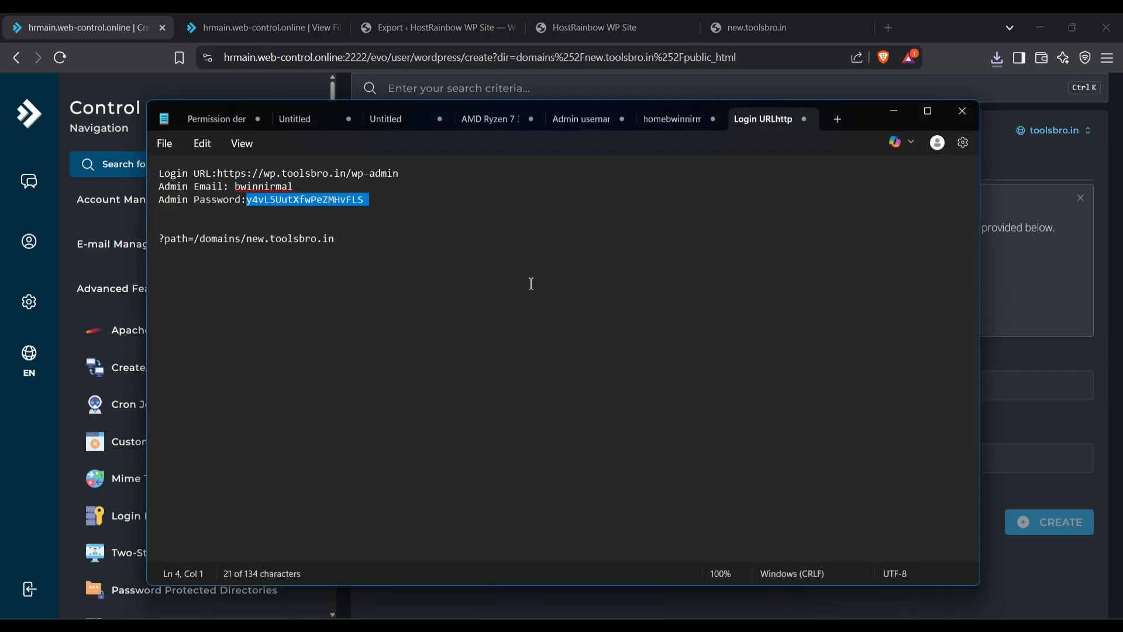
pyautogui.click(532, 282)
pyautogui.press('Return')
pyautogui.press('Return')
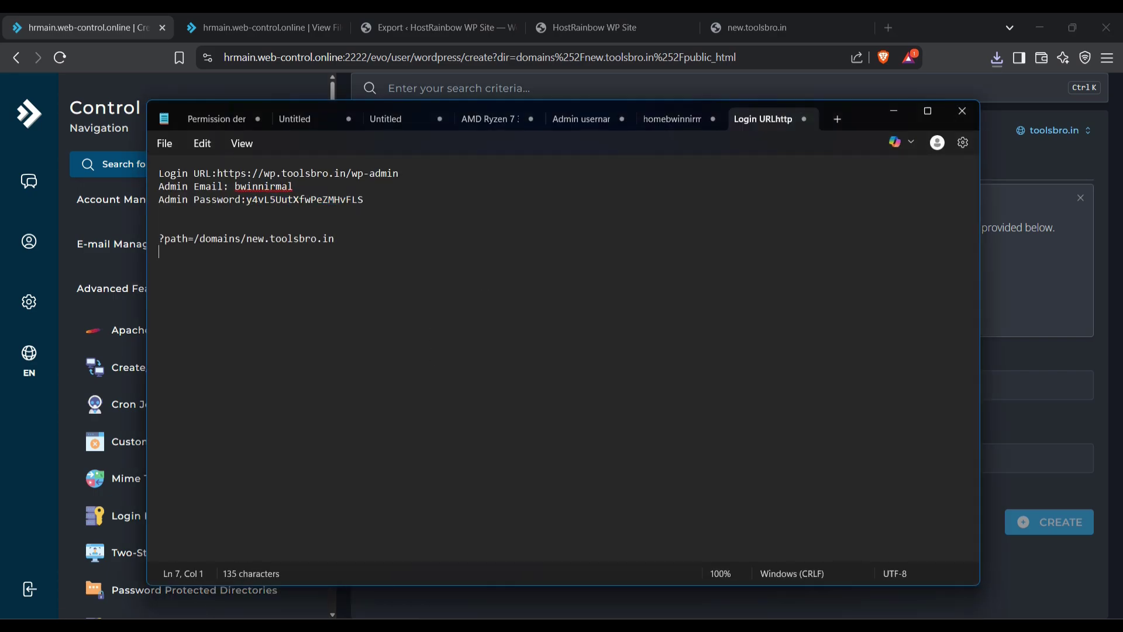
pyautogui.hotkey('ctrl', 'v')
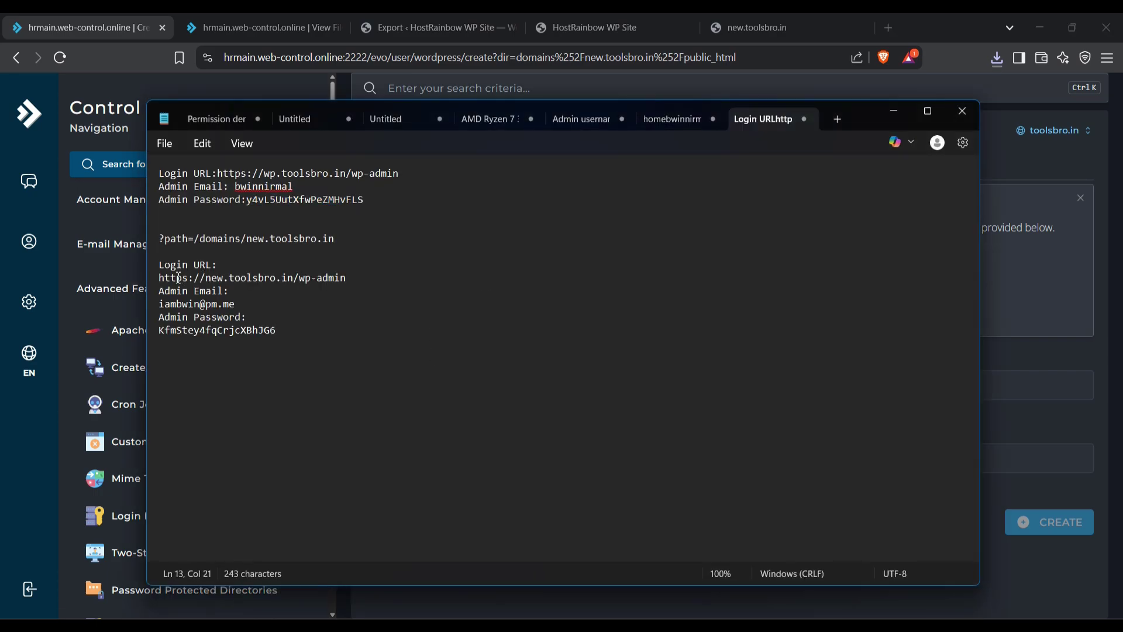
# Step: Load the new site's wp-admin login URL in the new.toolsbro.in browser tab
pyautogui.moveTo(159, 278); pyautogui.dragTo(346, 277)
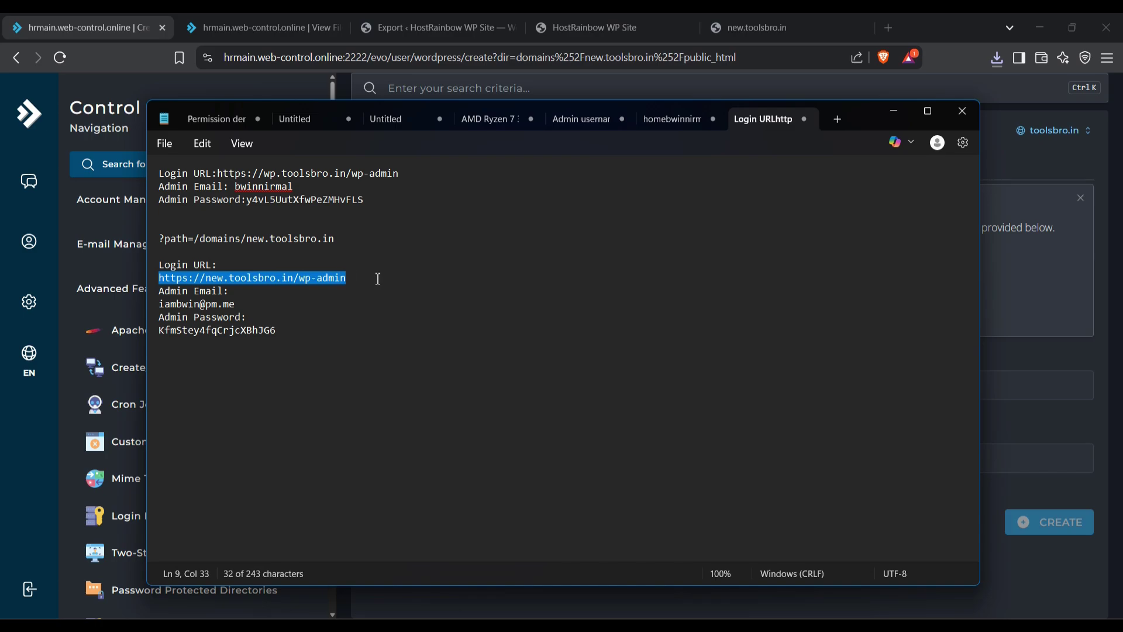
pyautogui.hotkey('ctrl', 'c')
pyautogui.click(617, 79)
pyautogui.click(756, 27)
pyautogui.click(482, 57)
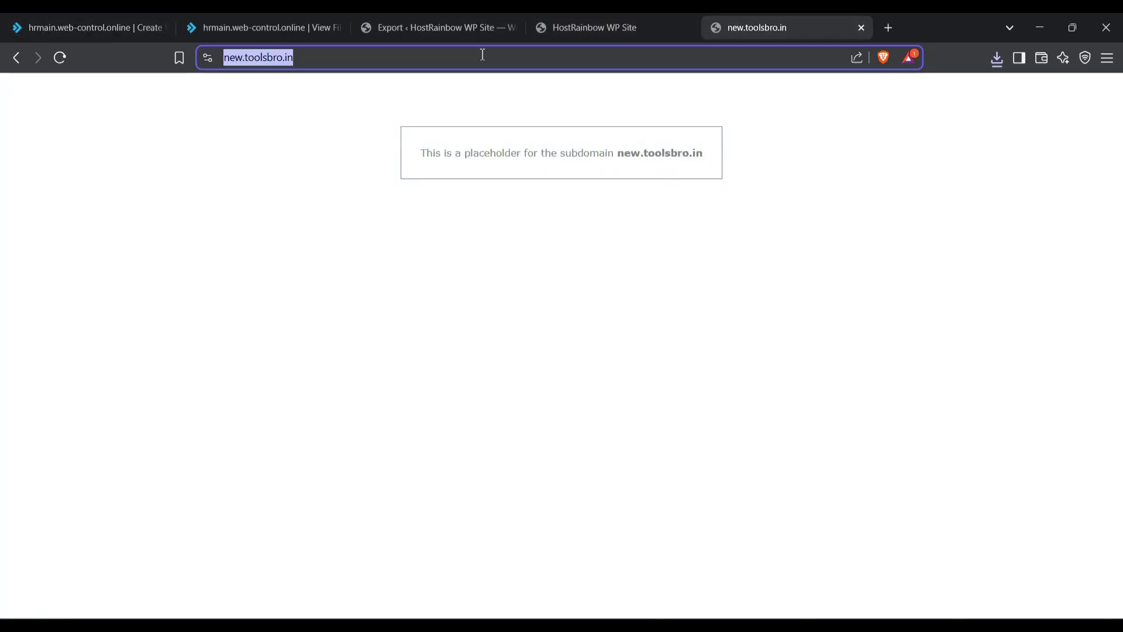
pyautogui.hotkey('ctrl', 'v')
pyautogui.press('Return')
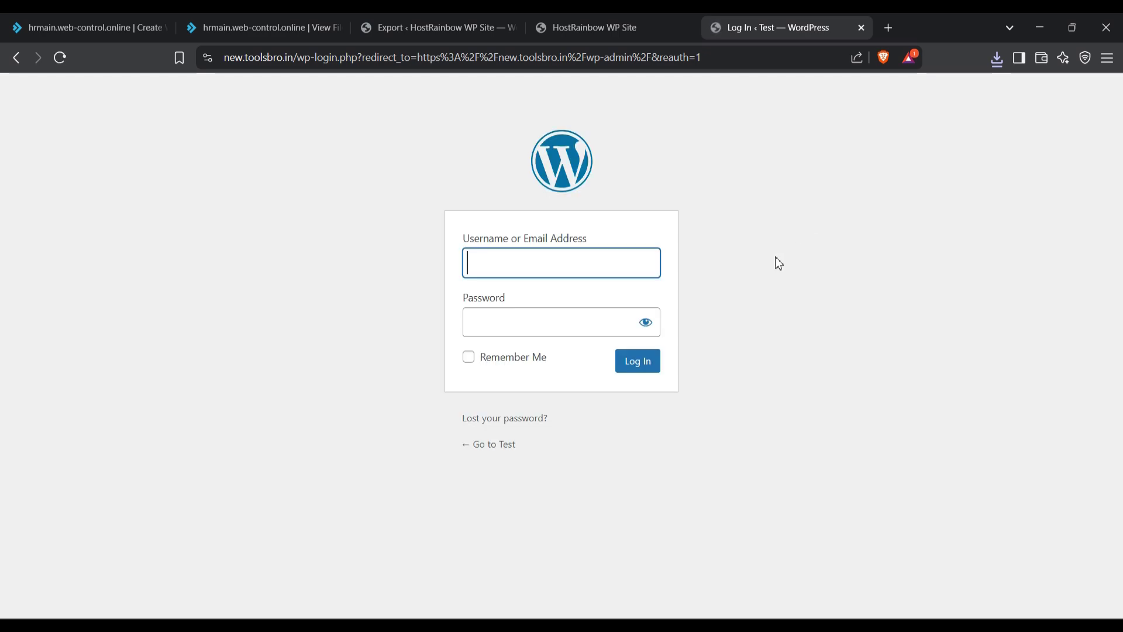
# Step: Log in with the admin email and password from the notes, with Remember Me ticked
pyautogui.hotkey('alt', 'Tab')
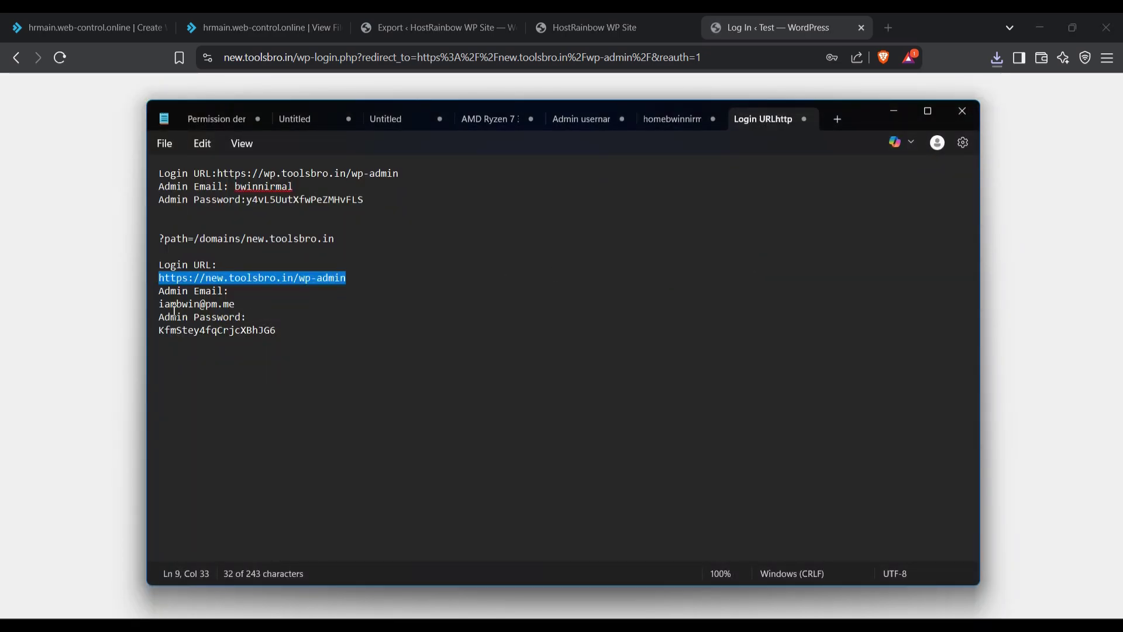
pyautogui.moveTo(162, 304); pyautogui.dragTo(248, 309)
pyautogui.hotkey('alt', 'Tab')
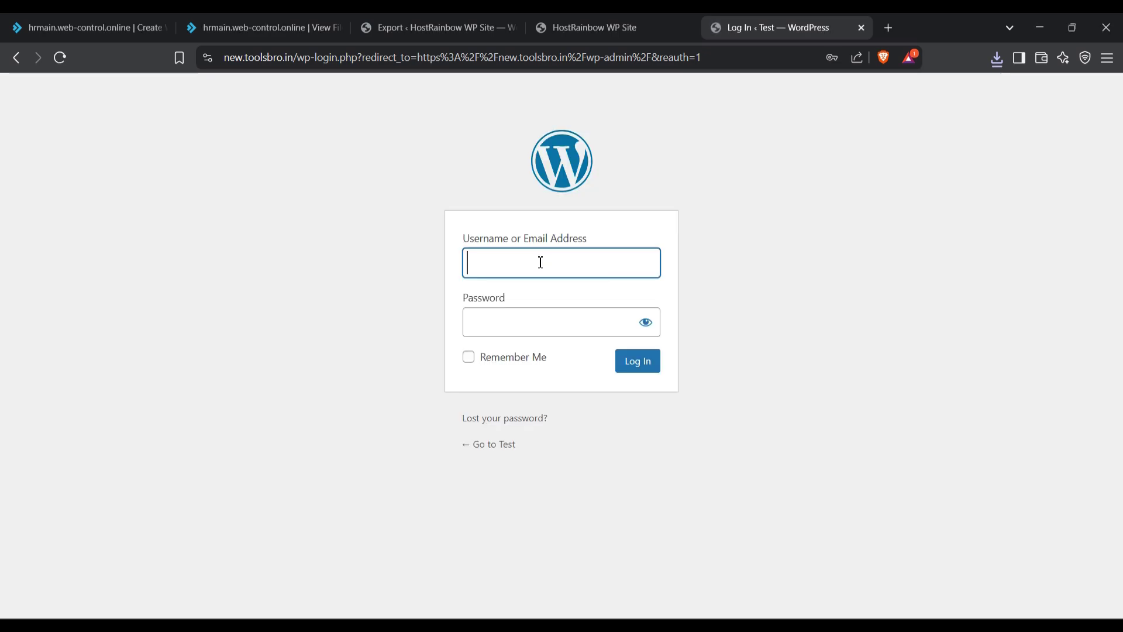
pyautogui.hotkey('ctrl', 'v')
pyautogui.hotkey('alt', 'Tab')
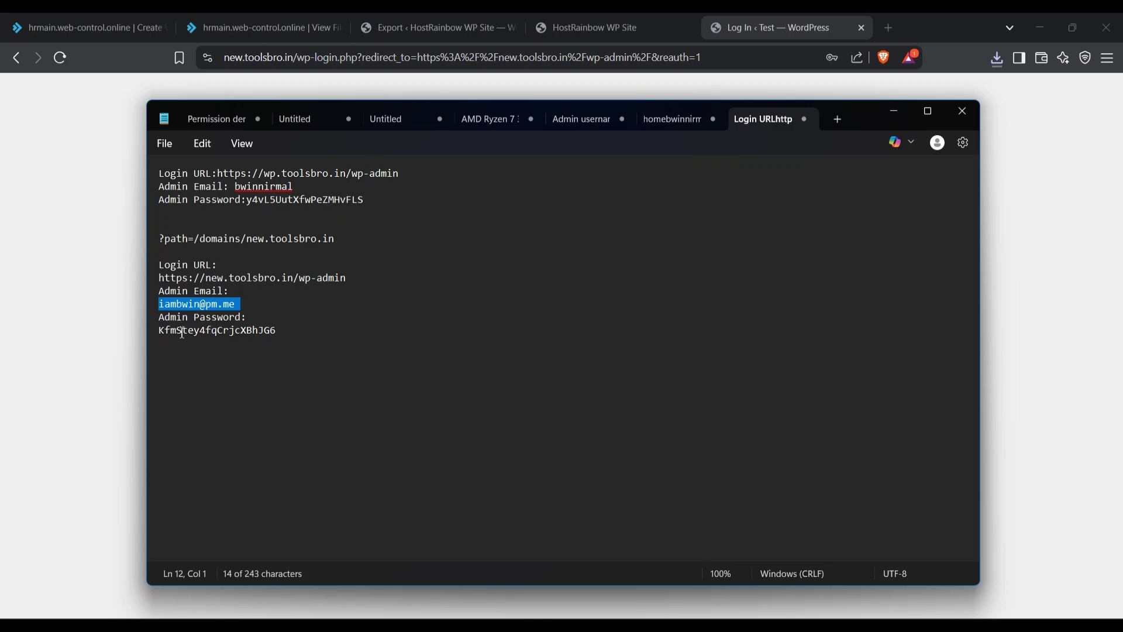
pyautogui.doubleClick(182, 332)
pyautogui.hotkey('ctrl', 'c')
pyautogui.hotkey('alt', 'Tab')
pyautogui.click(539, 326)
pyautogui.hotkey('ctrl', 'v')
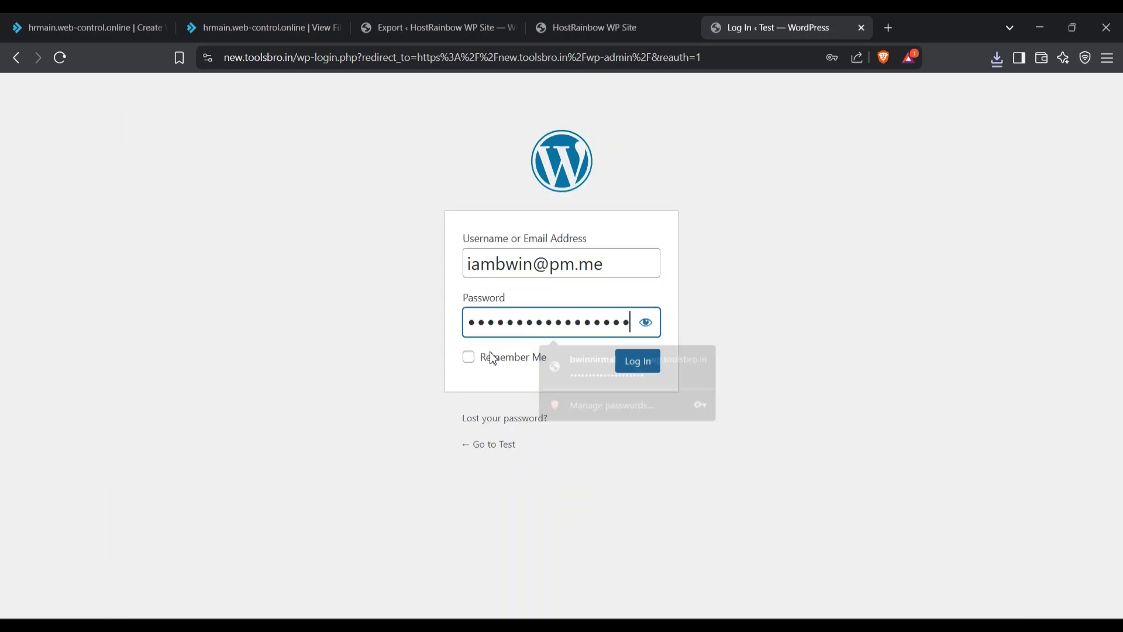
pyautogui.click(493, 358)
pyautogui.click(638, 361)
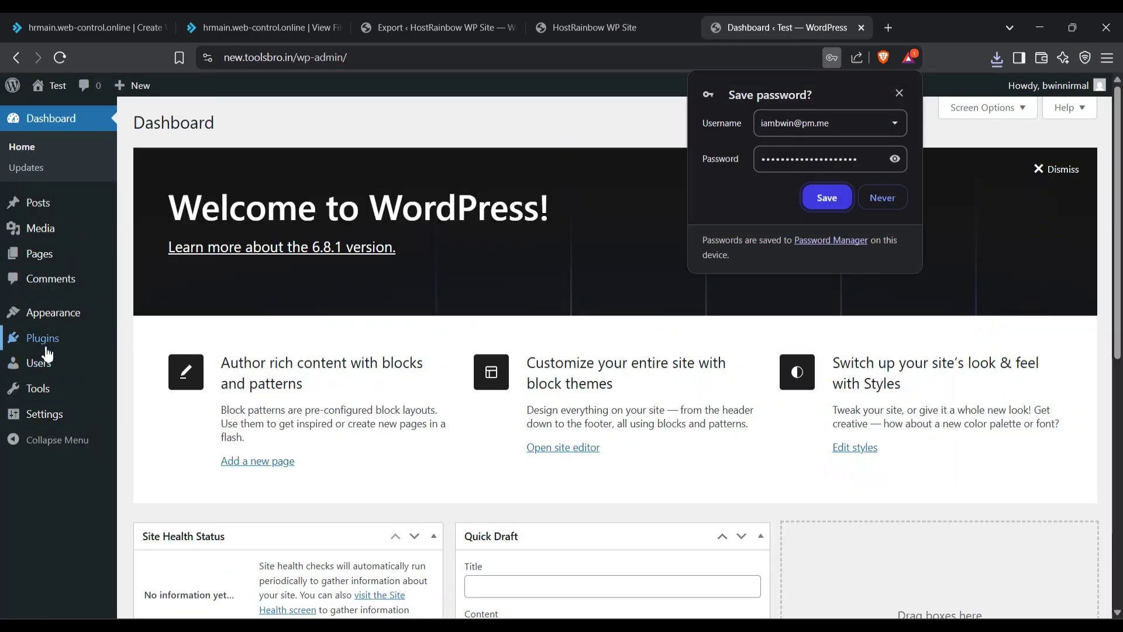
# Step: On the Test site, search 'backup' and install and activate All-in-One WP Migration and Backup
pyautogui.click(141, 363)
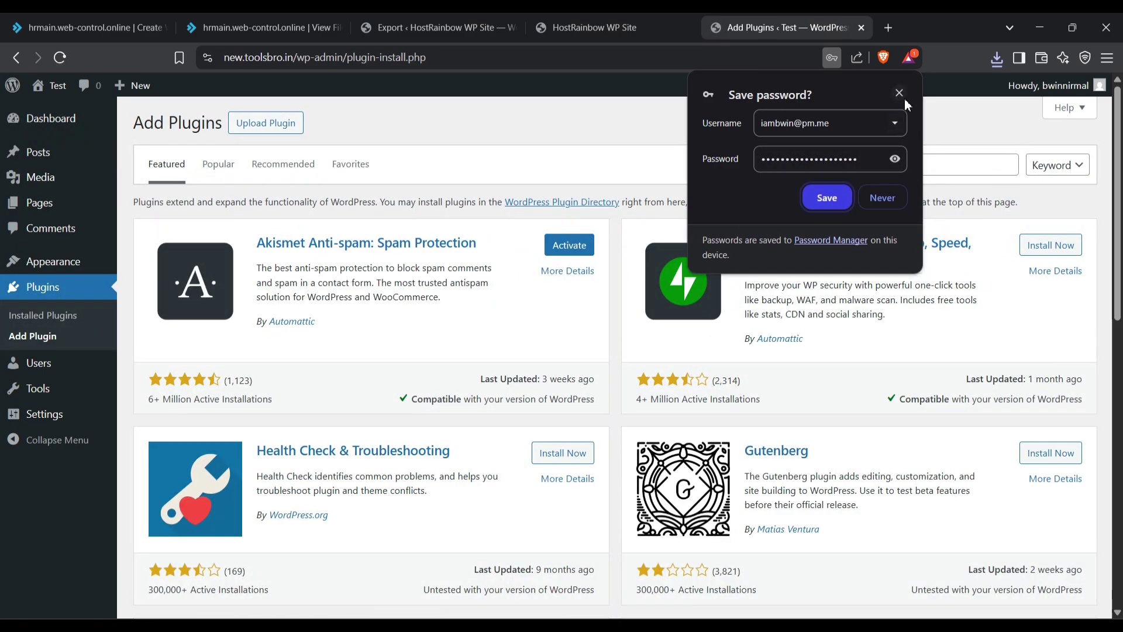
pyautogui.click(900, 94)
pyautogui.click(909, 161)
pyautogui.write('backu')
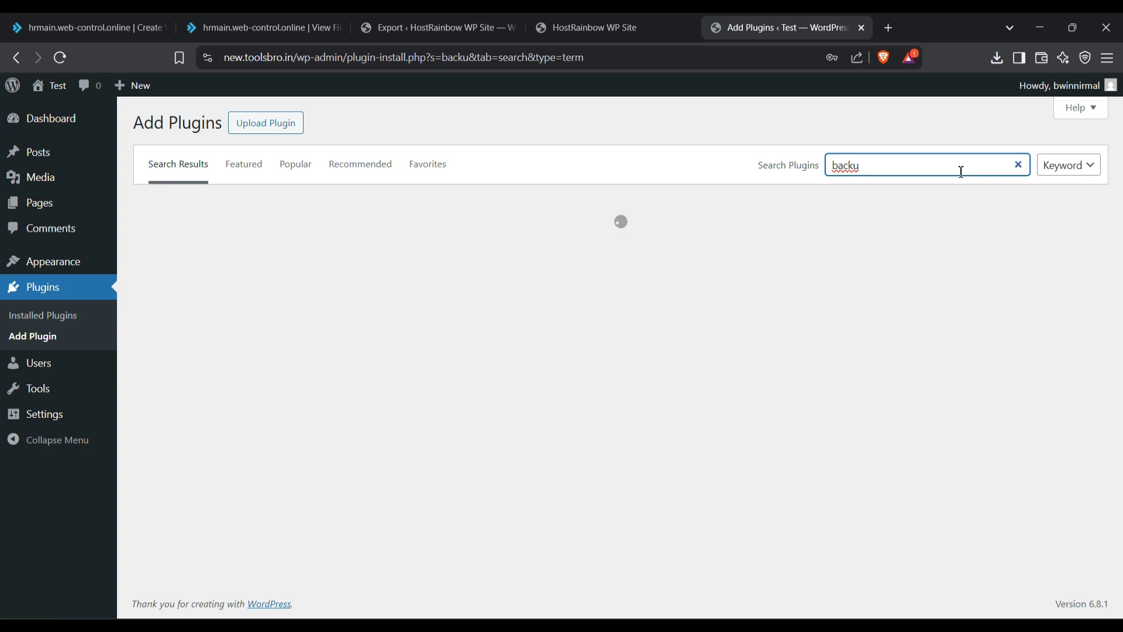
pyautogui.write('p')
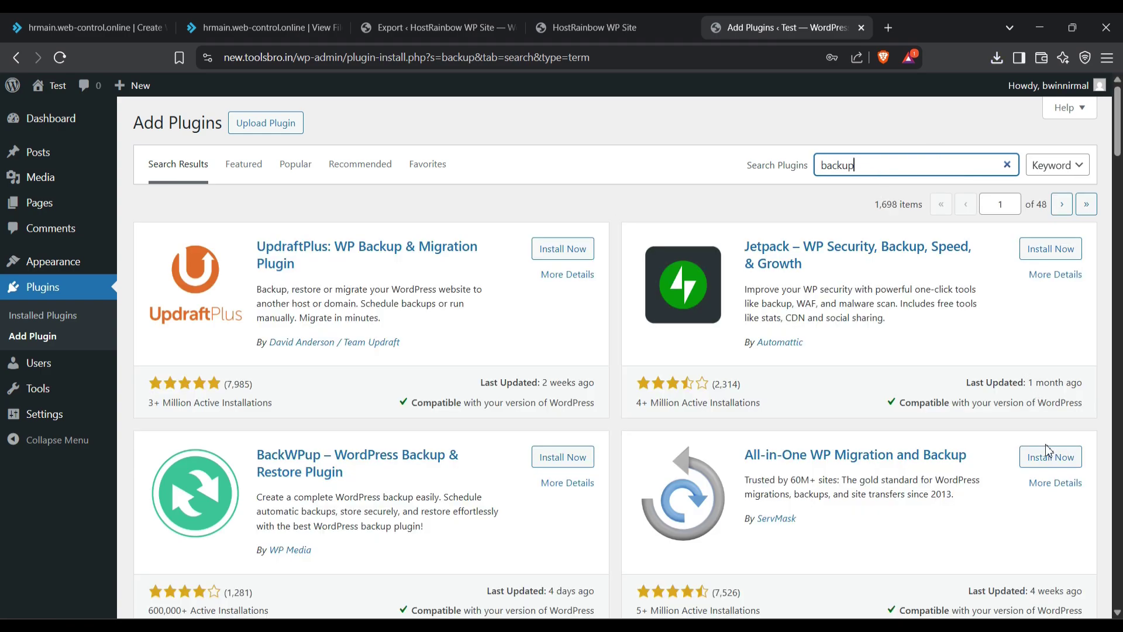
pyautogui.click(1049, 458)
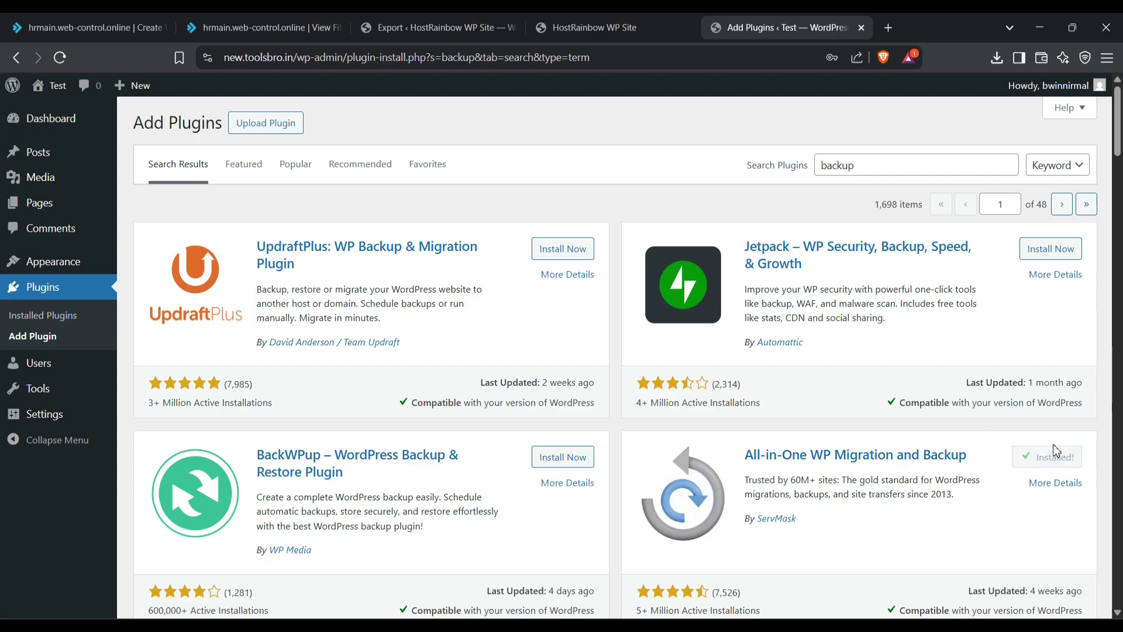
pyautogui.click(1057, 457)
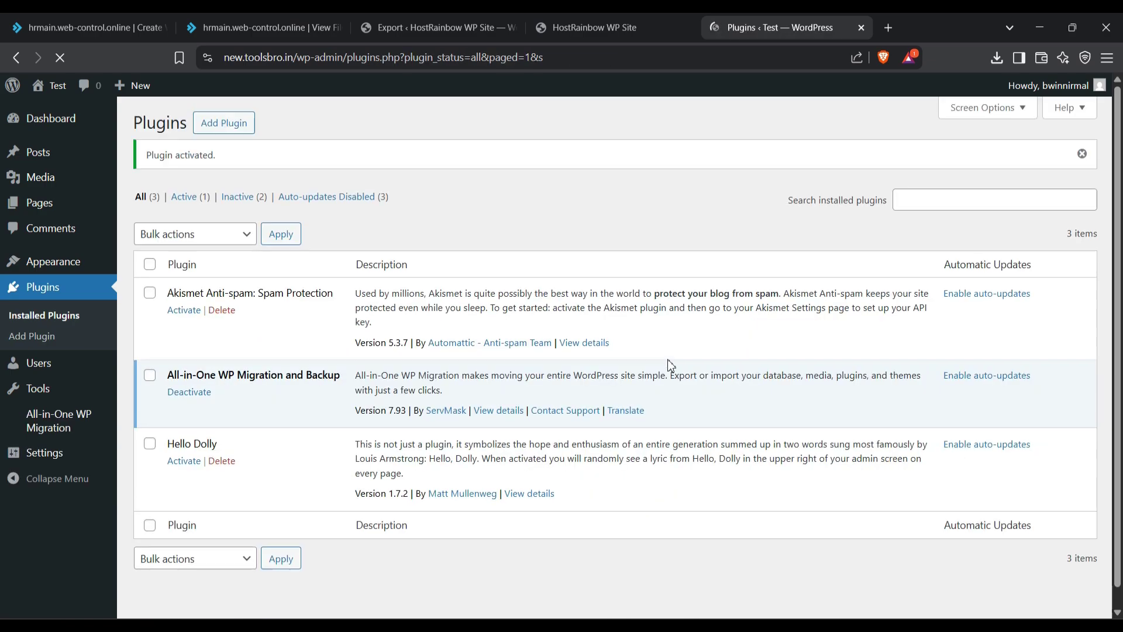
pyautogui.moveTo(53, 427)
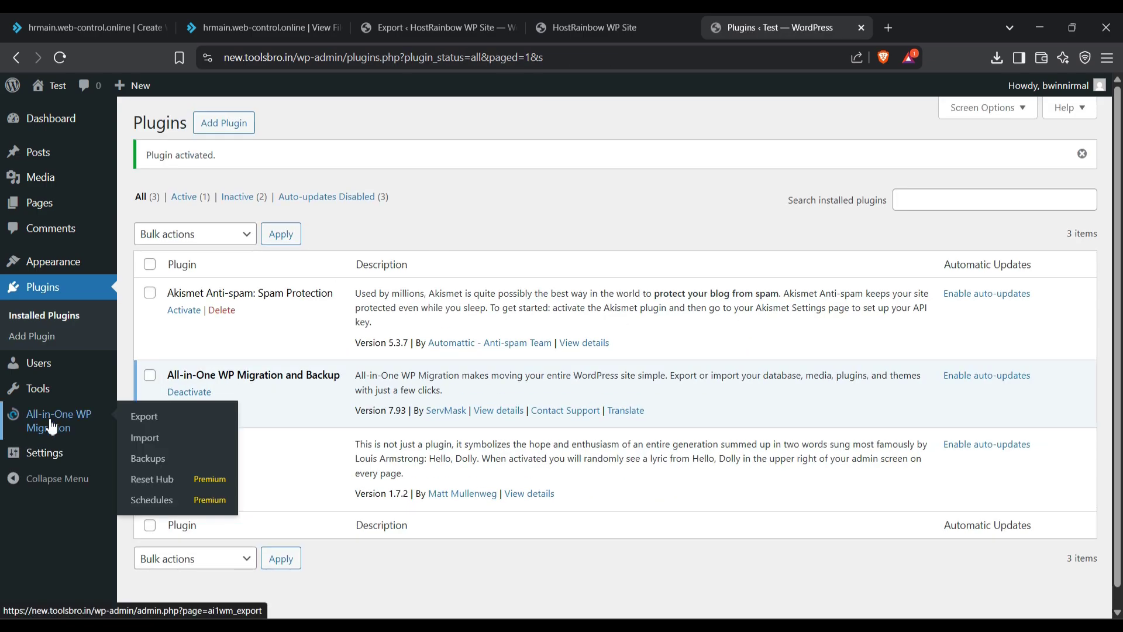
# Step: Drag the downloaded .wpress backup from the downloads list onto the plugin's Import drop zone
pyautogui.click(171, 445)
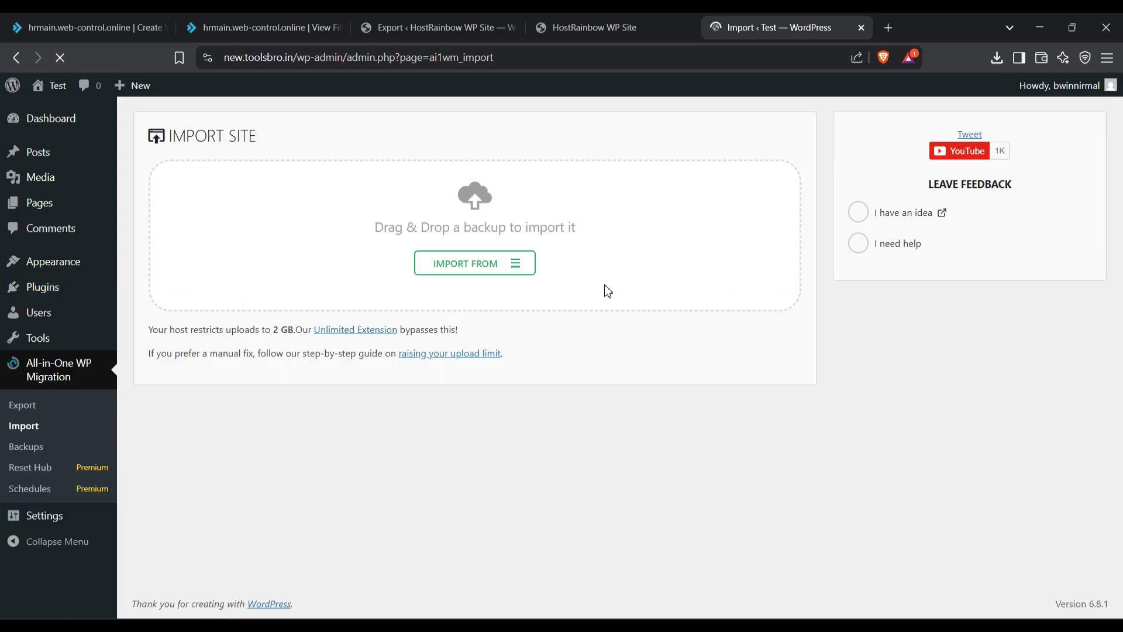
pyautogui.click(996, 58)
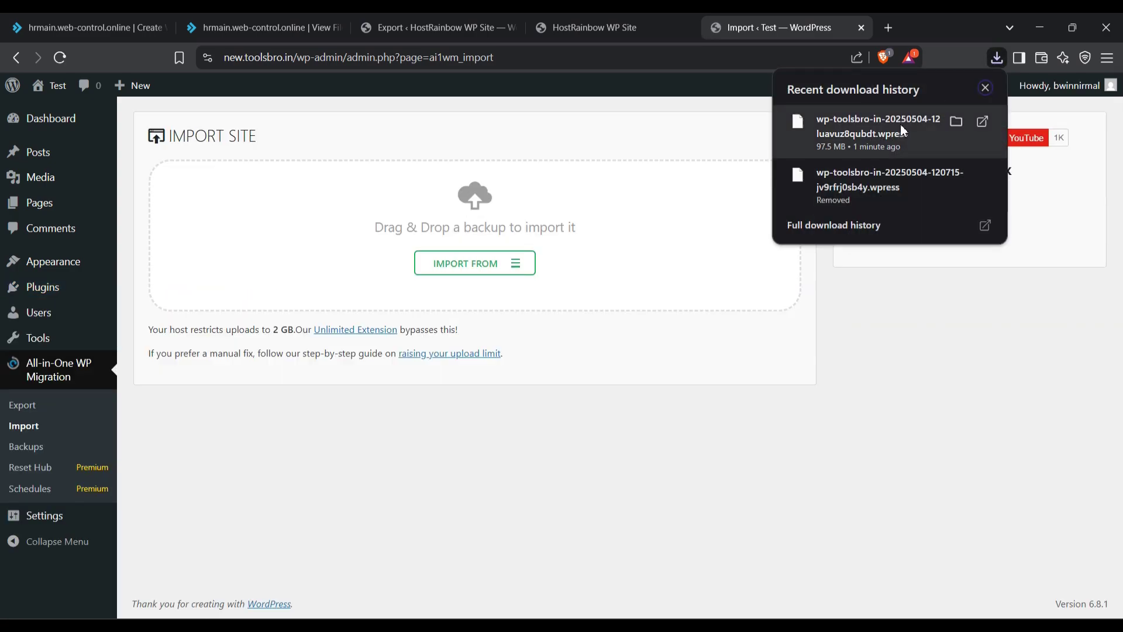
pyautogui.moveTo(913, 126); pyautogui.dragTo(387, 212)
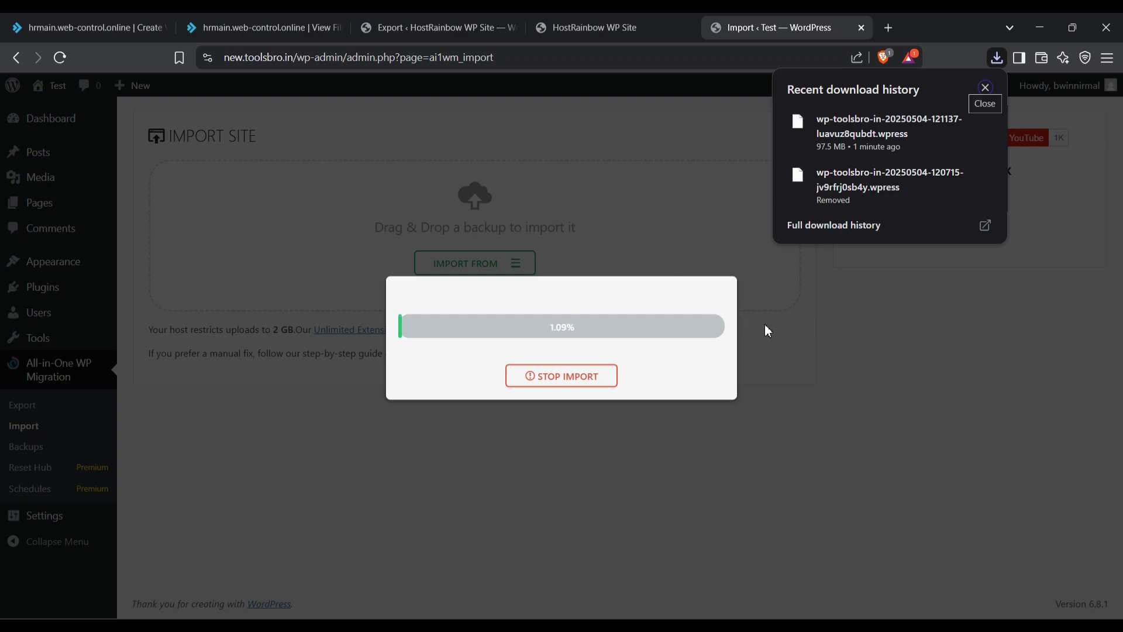
pyautogui.click(873, 316)
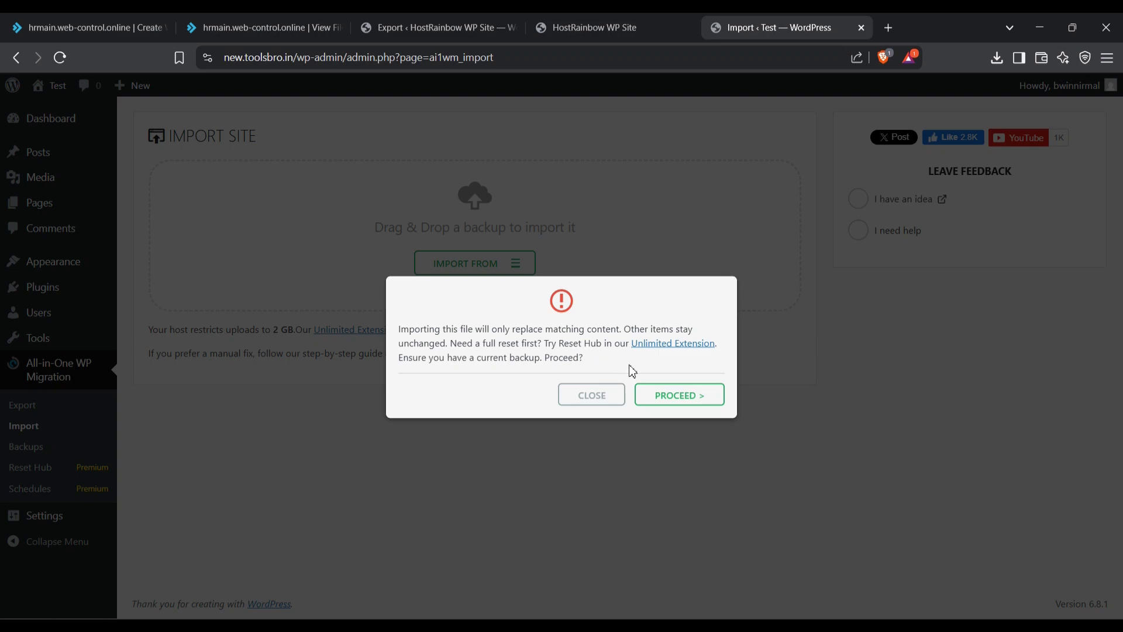
# Step: Proceed with the import and close the 'Your site has been imported successfully!' message
pyautogui.click(678, 396)
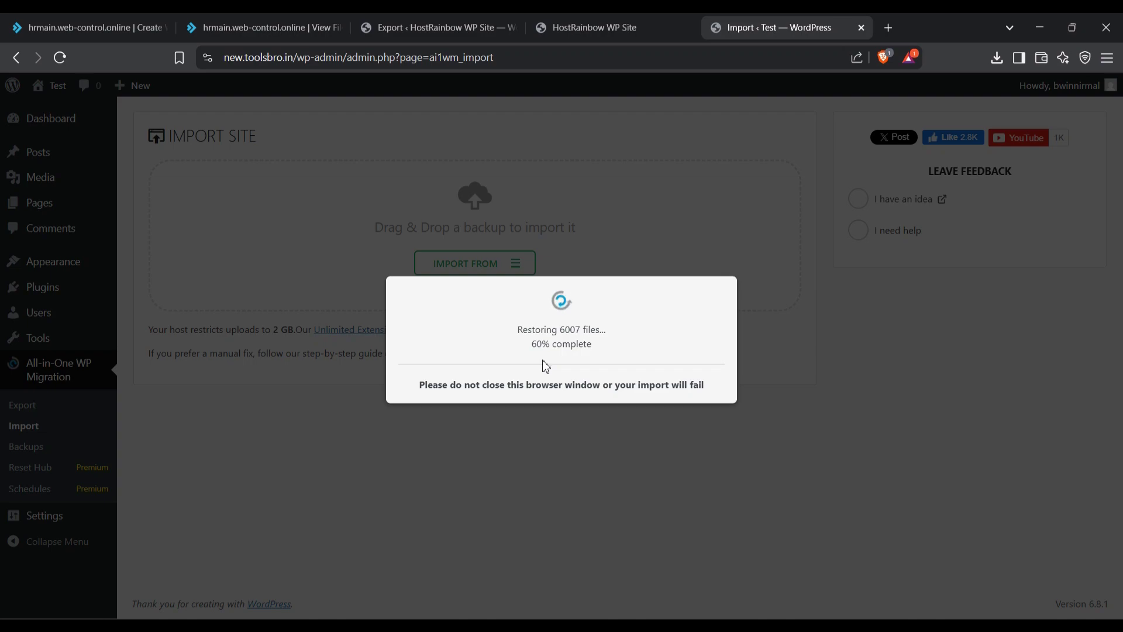
pyautogui.click(570, 27)
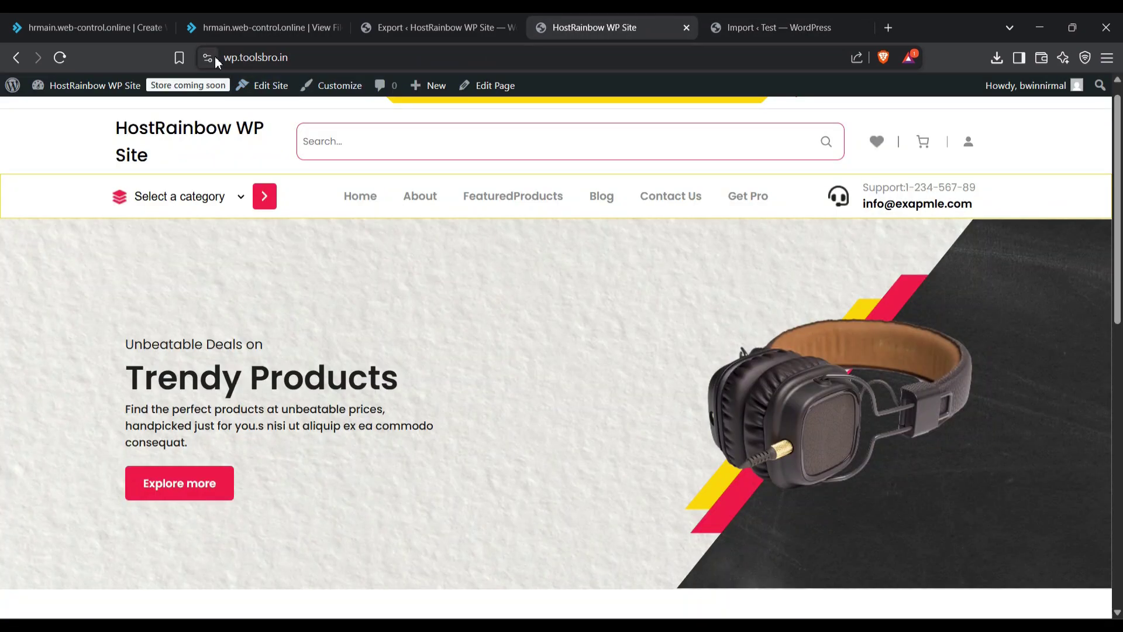
pyautogui.click(231, 57)
pyautogui.click(784, 27)
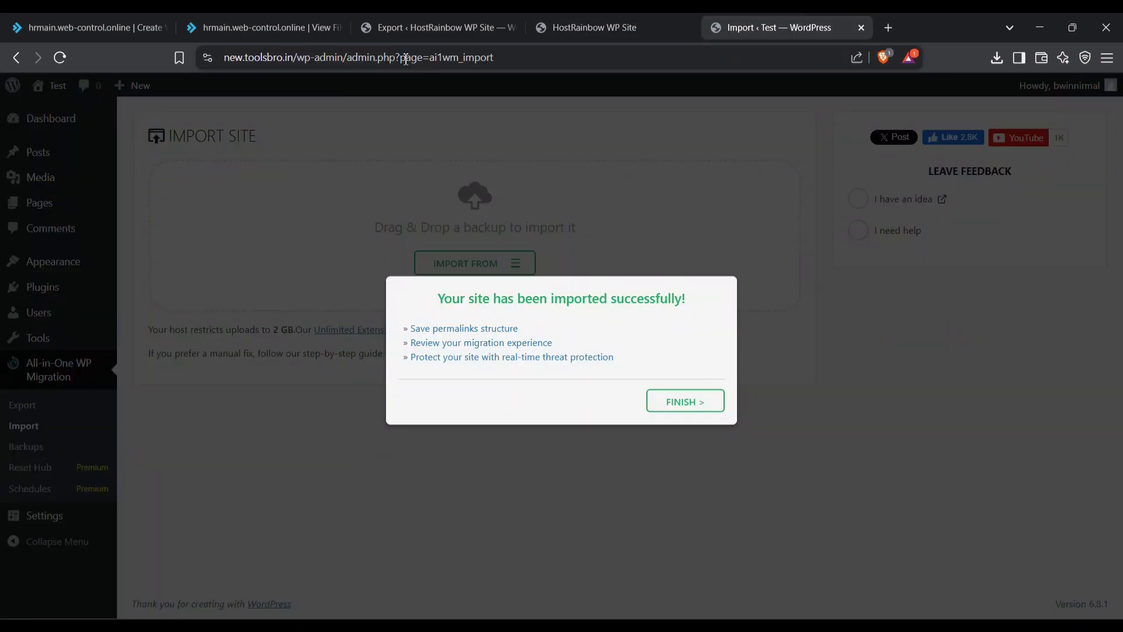
pyautogui.moveTo(443, 296); pyautogui.dragTo(667, 369)
pyautogui.click(667, 355)
pyautogui.click(679, 405)
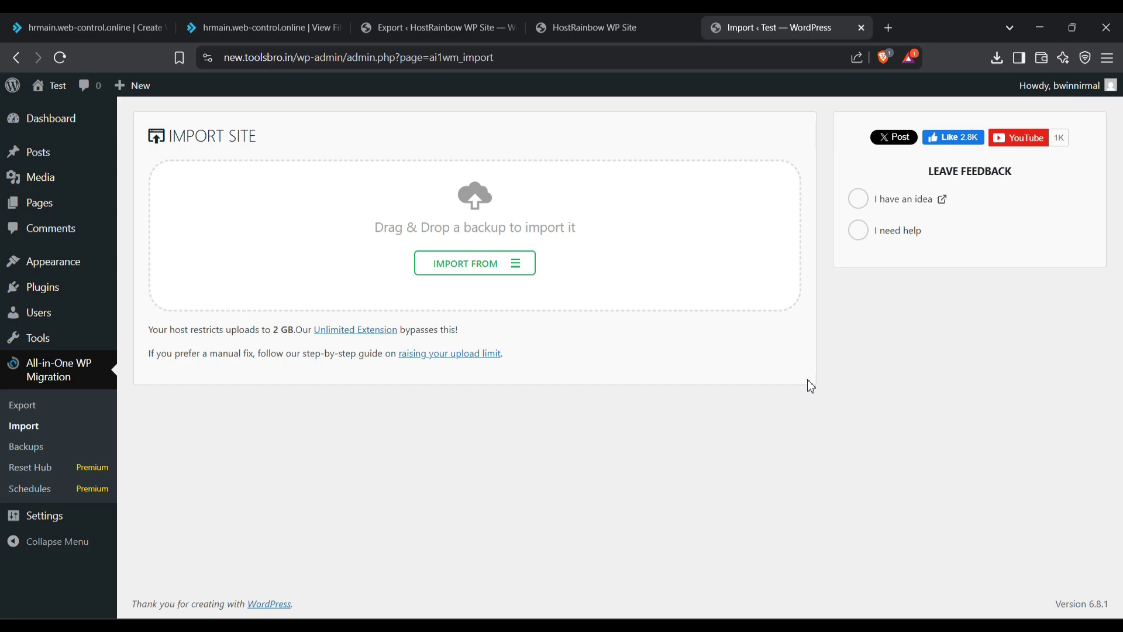
# Step: Sign in at new.toolsbro.in with the original admin username and the password copied from the notes
pyautogui.click(146, 142)
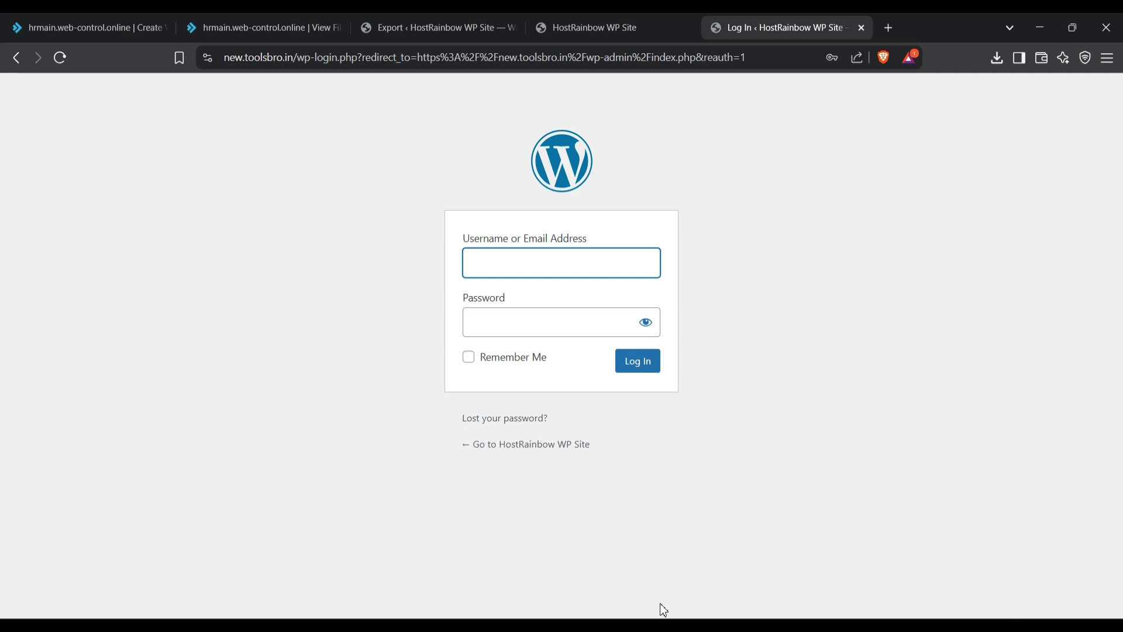
pyautogui.click(660, 625)
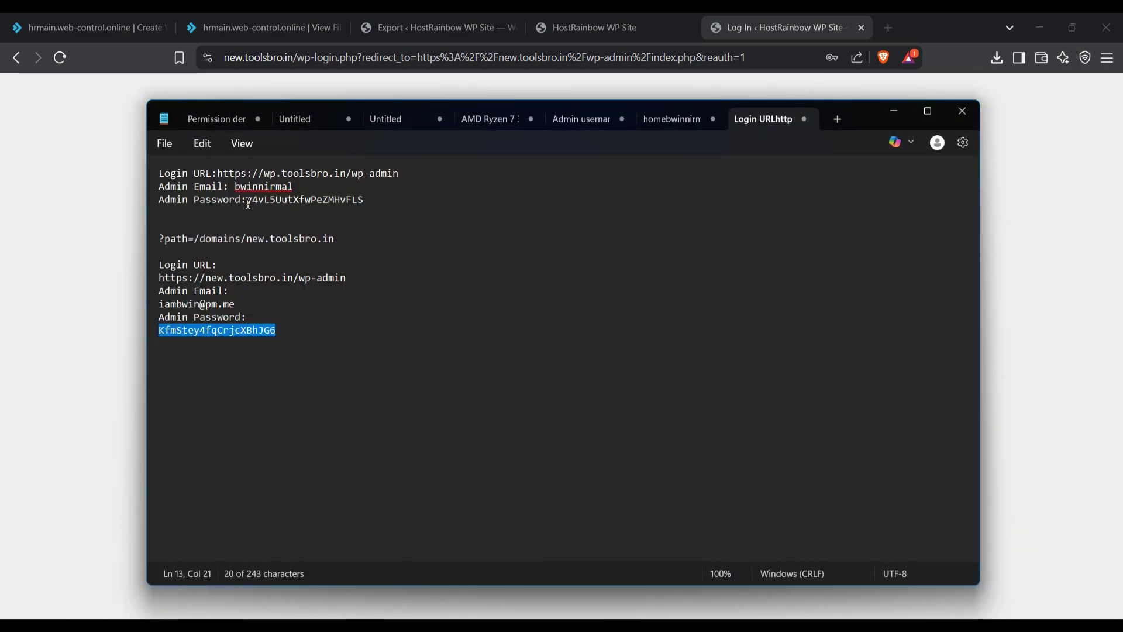
pyautogui.moveTo(248, 203); pyautogui.dragTo(368, 203)
pyautogui.hotkey('alt', 'Tab')
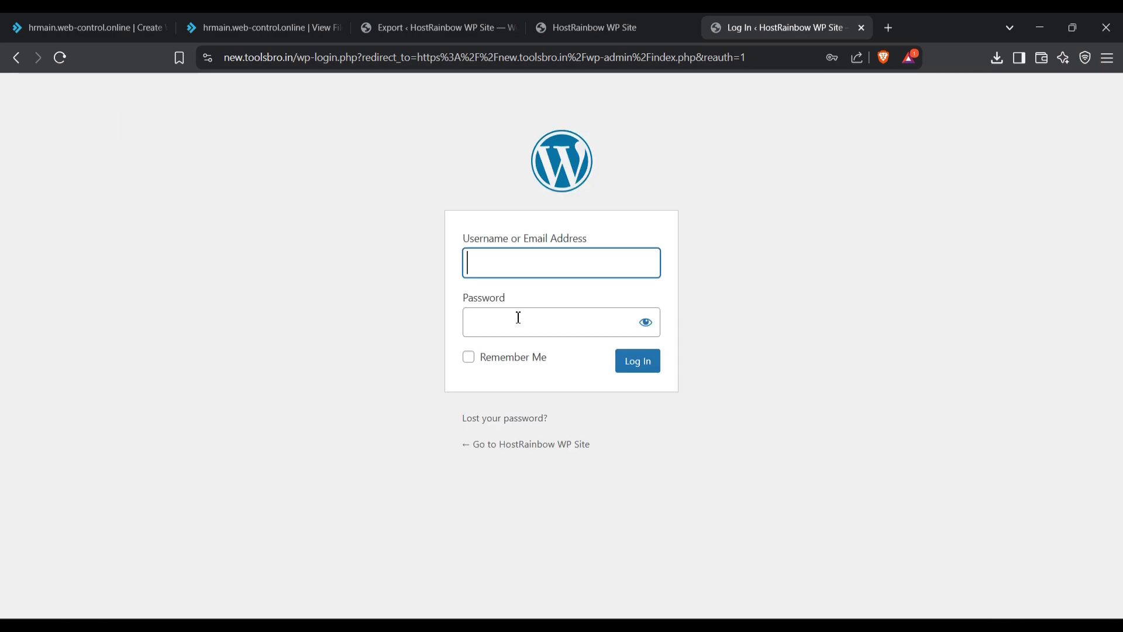
pyautogui.write('bwn')
pyautogui.press('BackSpace')
pyautogui.write('innirmal')
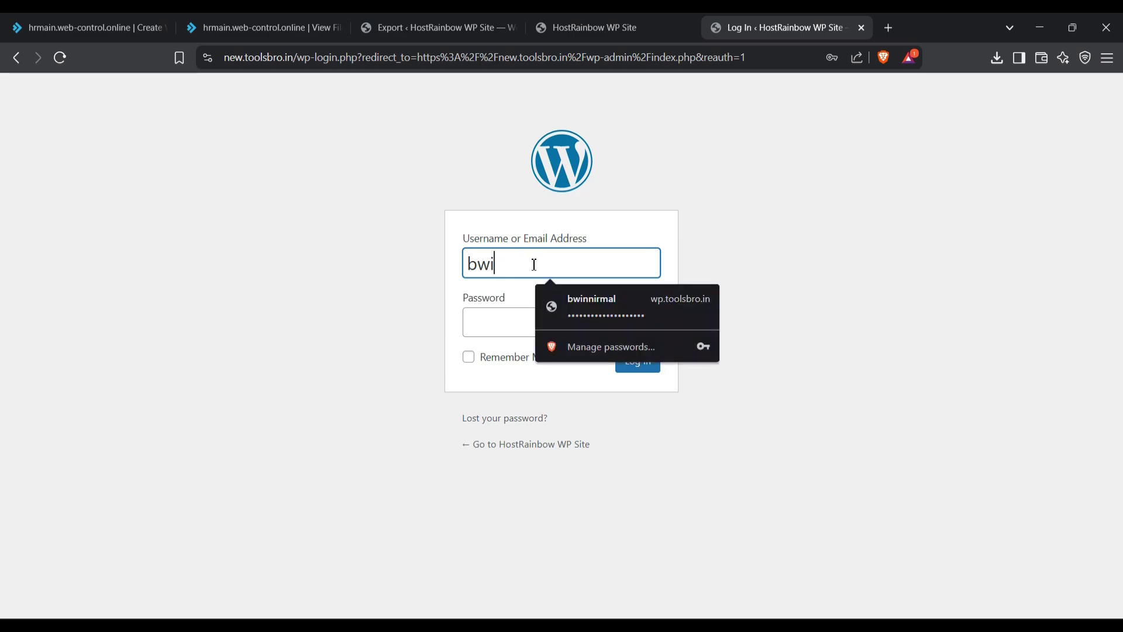
pyautogui.press('Tab')
pyautogui.hotkey('ctrl', 'v')
pyautogui.press('Return')
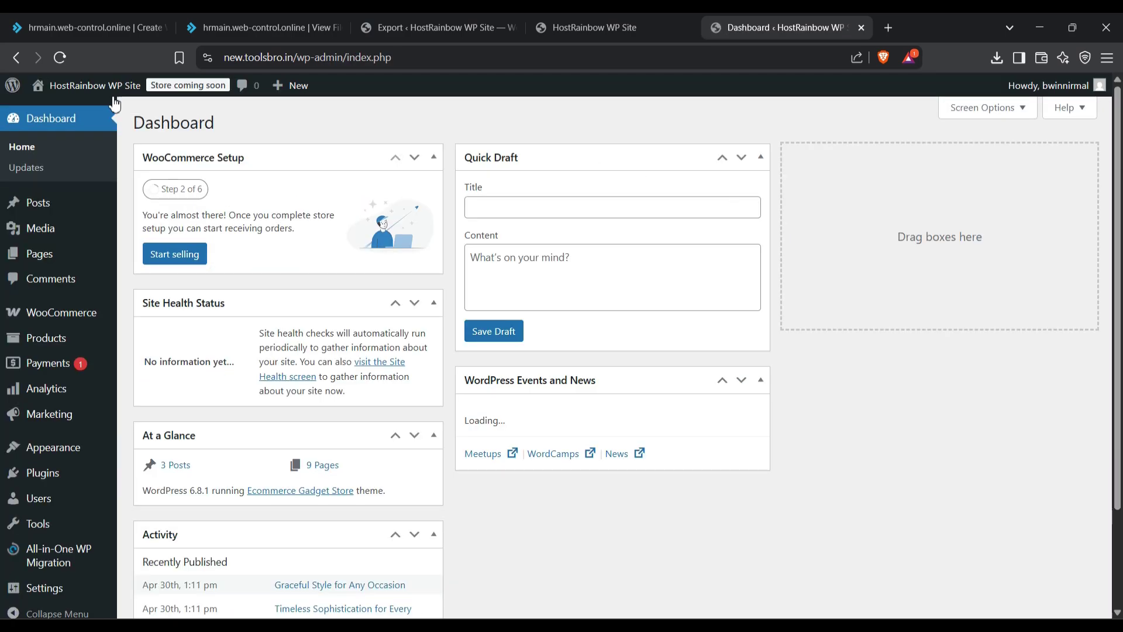
# Step: Open the migrated site in a new tab and compare it with the original storefront
pyautogui.rightClick(83, 112)
pyautogui.click(166, 126)
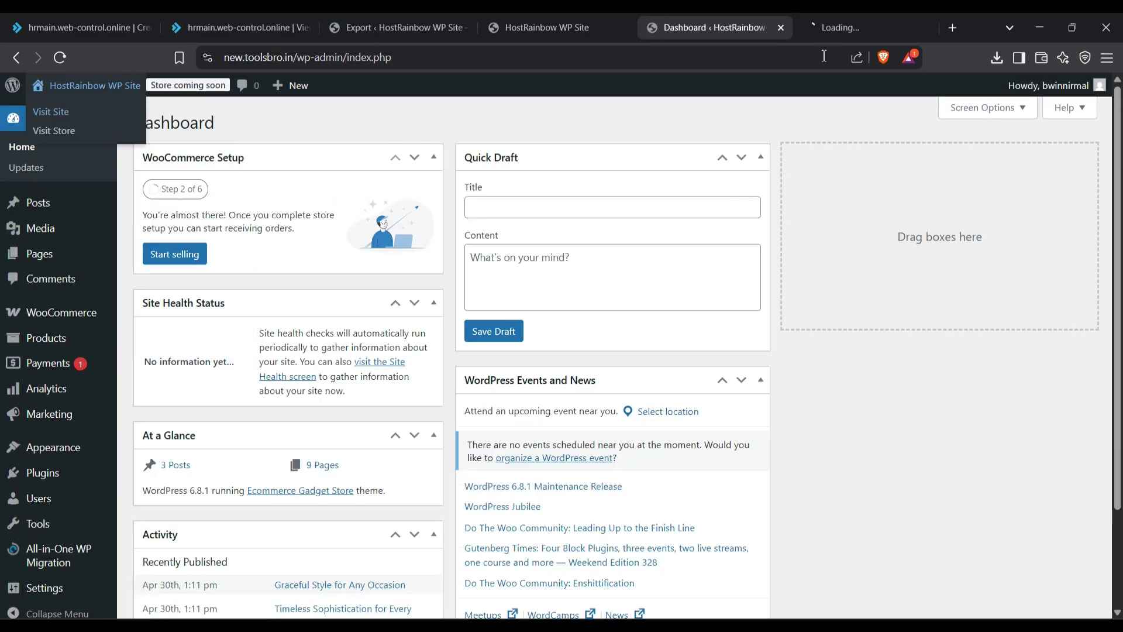
pyautogui.click(825, 27)
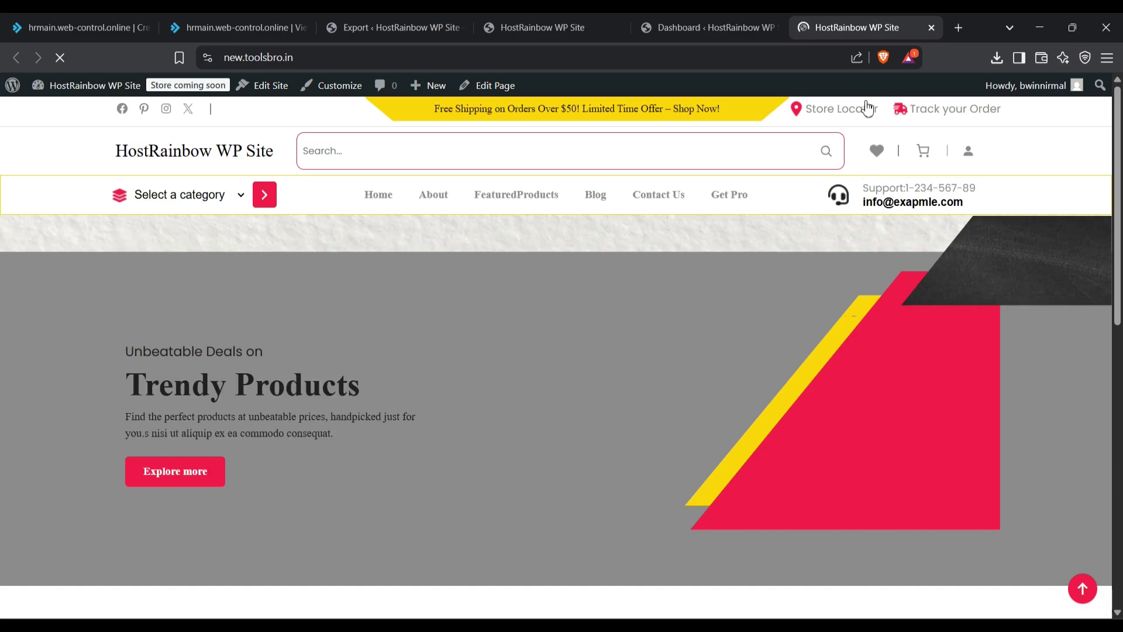
pyautogui.click(499, 31)
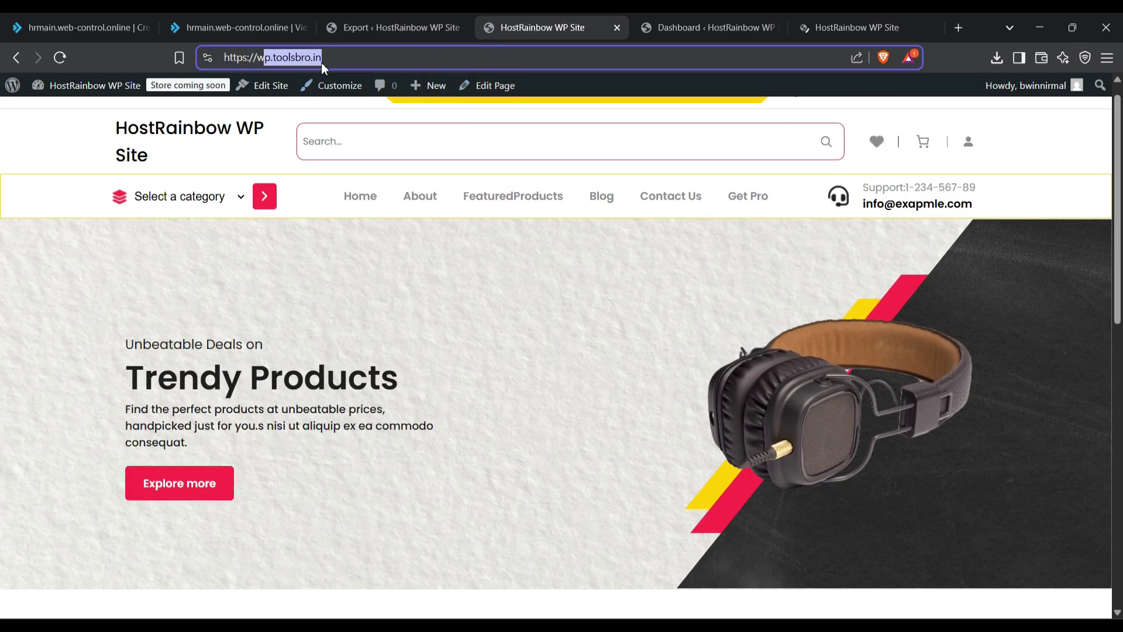
pyautogui.click(842, 17)
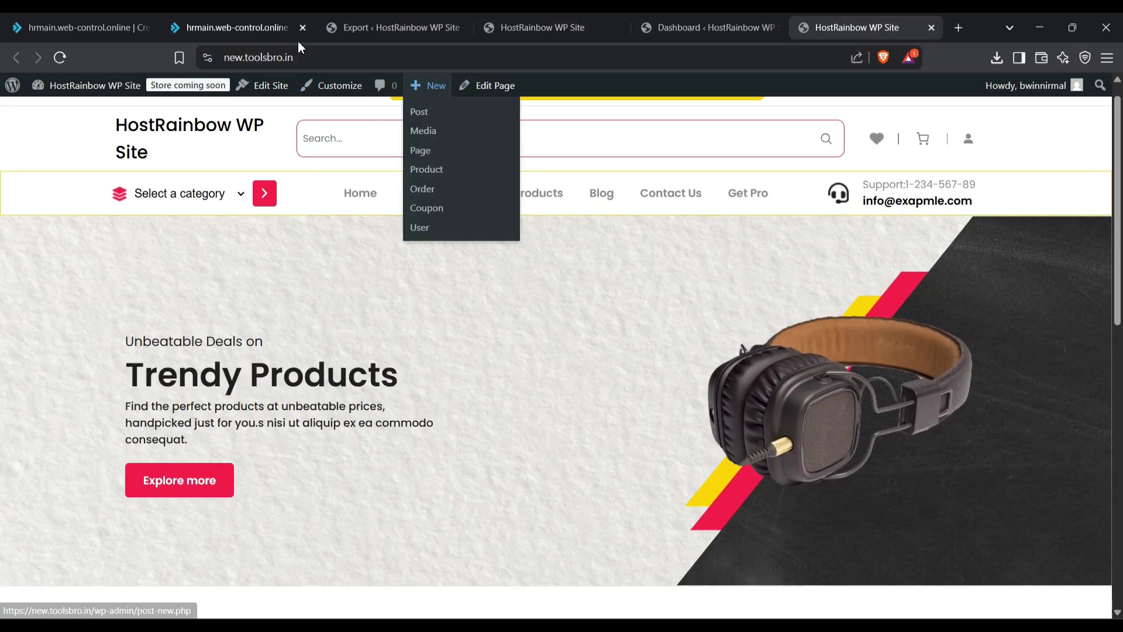
pyautogui.click(325, 58)
pyautogui.scroll(-5, 230, 256)
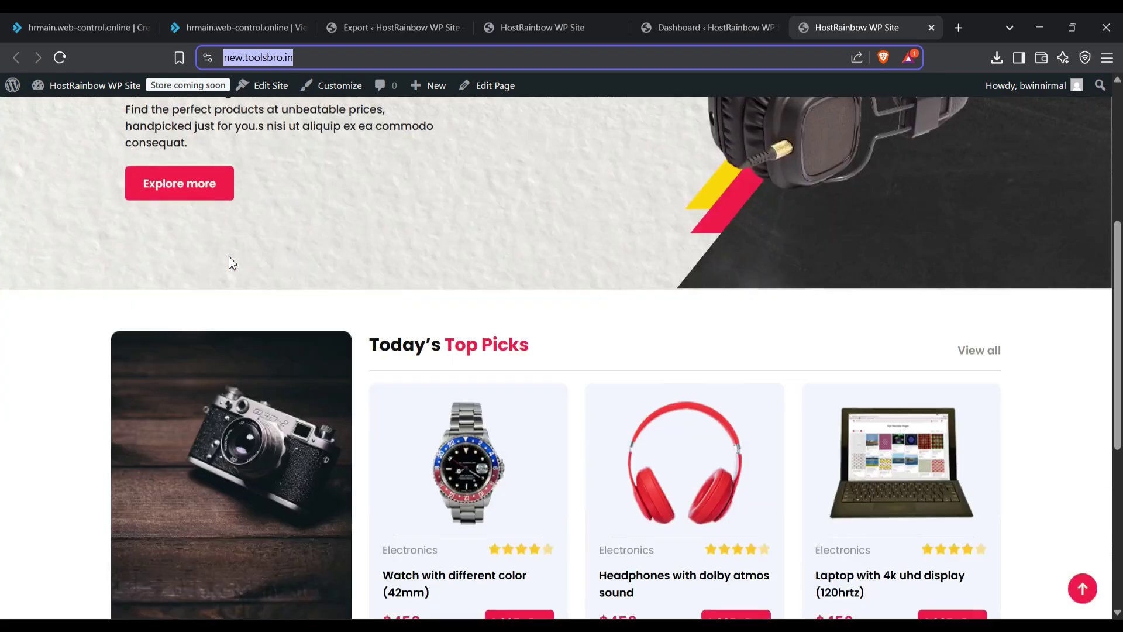
pyautogui.scroll(-5, 229, 263)
pyautogui.scroll(5, 229, 262)
pyautogui.click(532, 27)
pyautogui.scroll(-1, 536, 278)
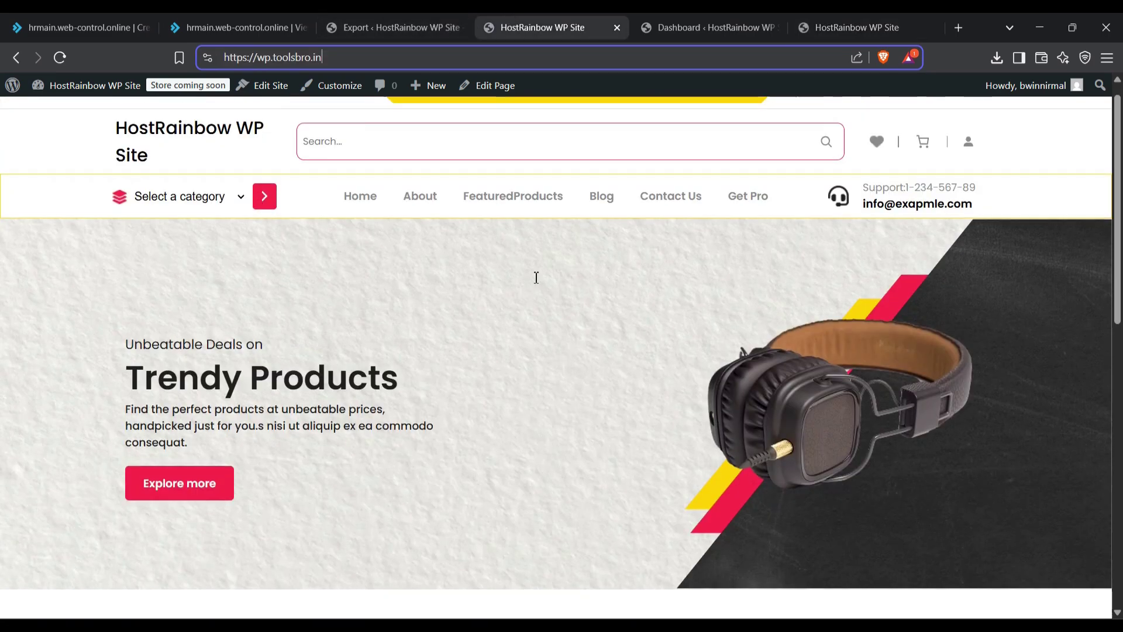
pyautogui.scroll(-10, 519, 328)
pyautogui.scroll(10, 520, 328)
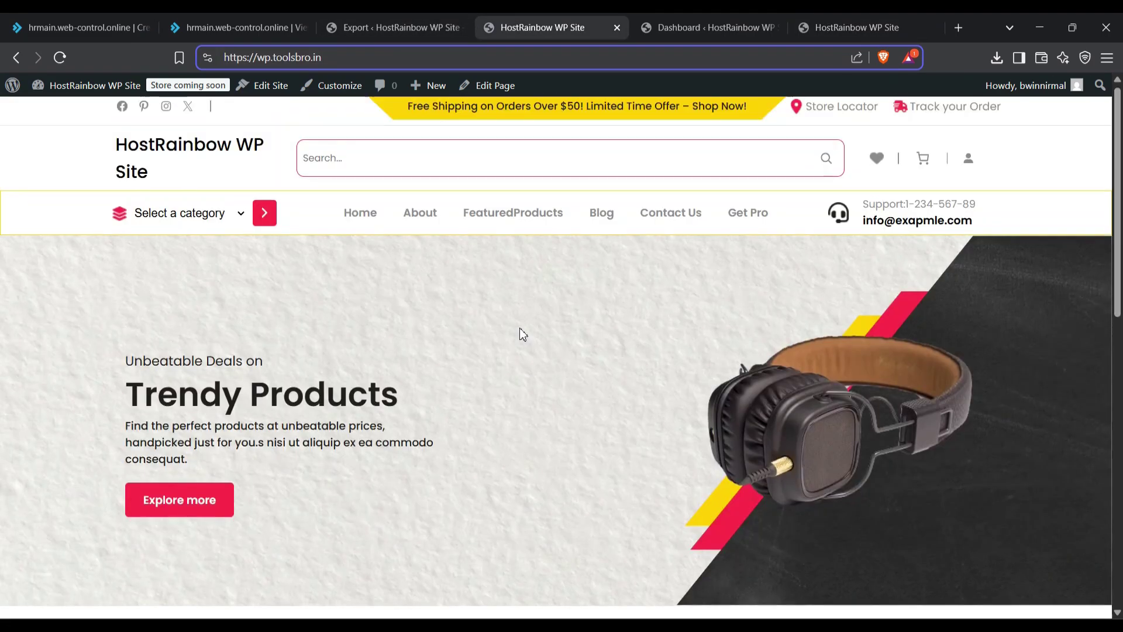
# Step: Reload the new.toolsbro.in front page, which returns a LiteSpeed 404 Not Found error
pyautogui.click(830, 18)
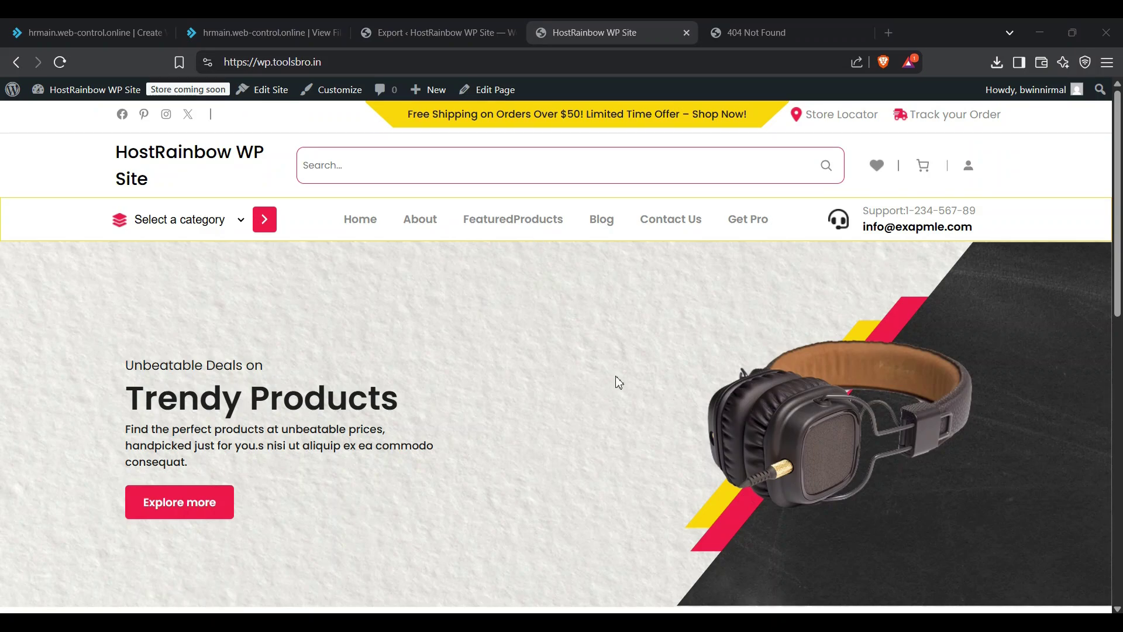
pyautogui.scroll(-6, 585, 316)
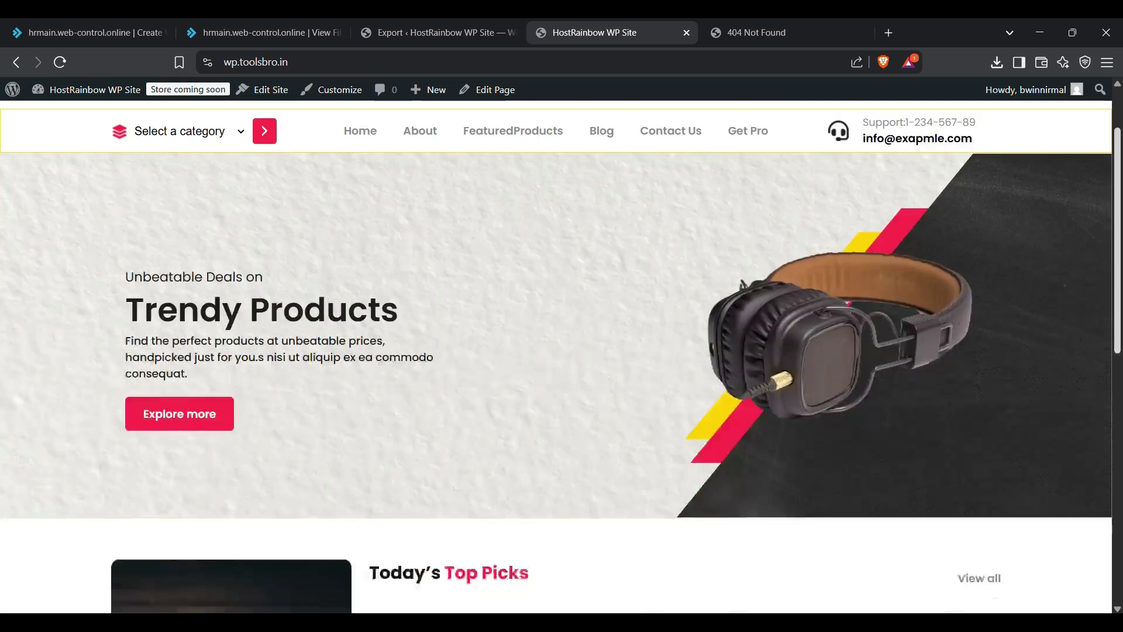
pyautogui.scroll(8, 585, 314)
pyautogui.click(737, 33)
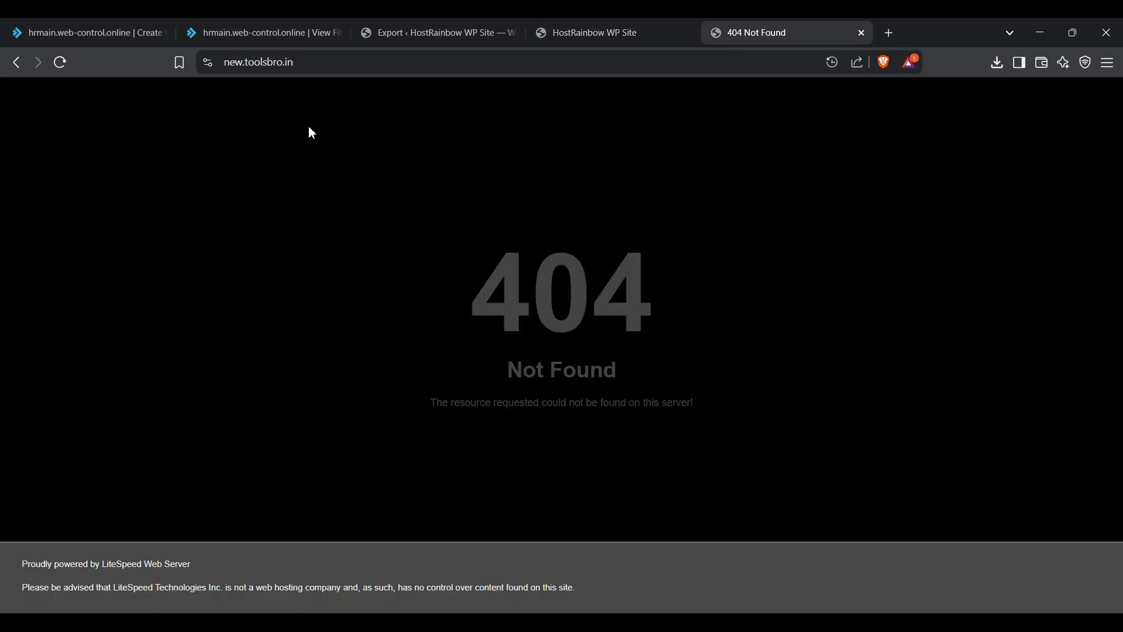
pyautogui.click(60, 64)
pyautogui.moveTo(502, 227); pyautogui.dragTo(736, 407)
pyautogui.click(806, 358)
pyautogui.click(590, 33)
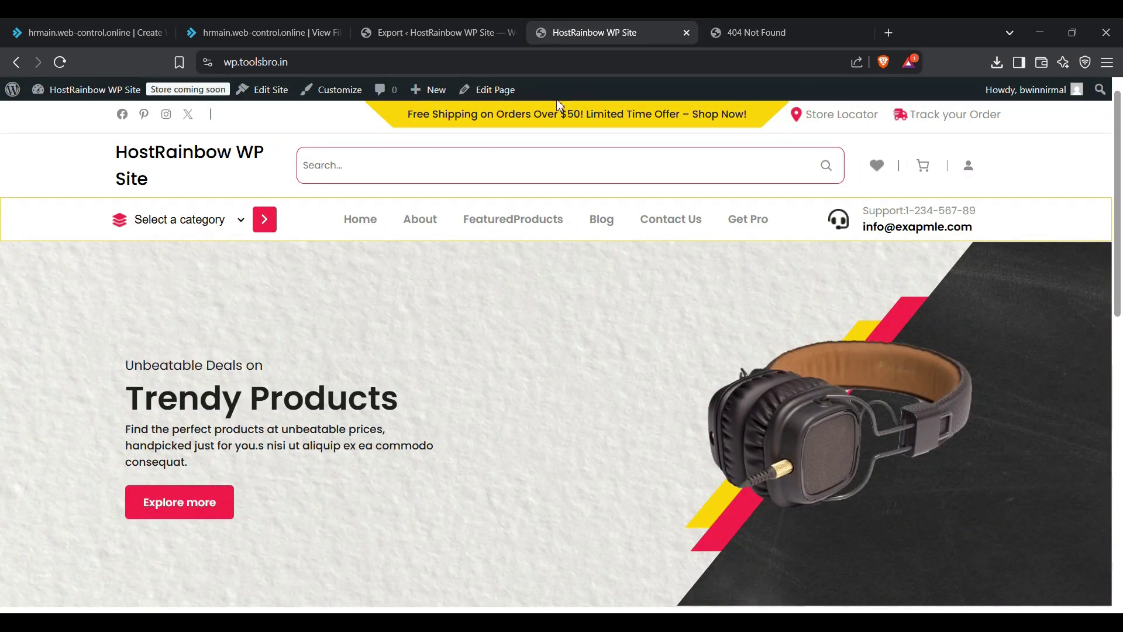
pyautogui.click(371, 64)
pyautogui.click(791, 25)
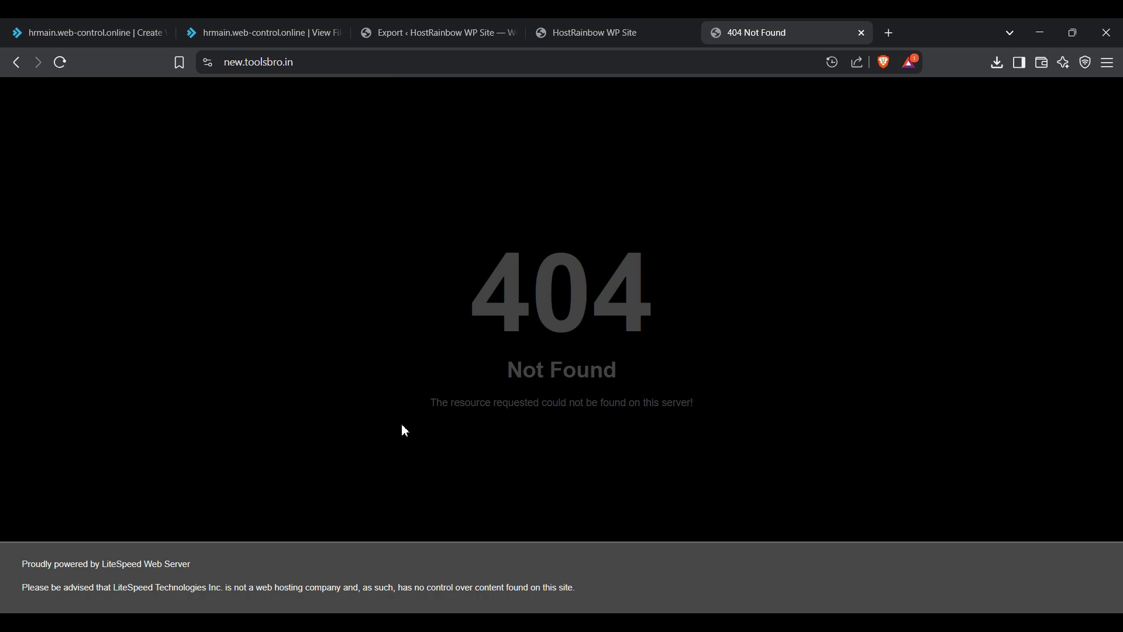
# Step: Select every file in wp.toolsbro.in's public_html and choose Add to archive
pyautogui.click(238, 24)
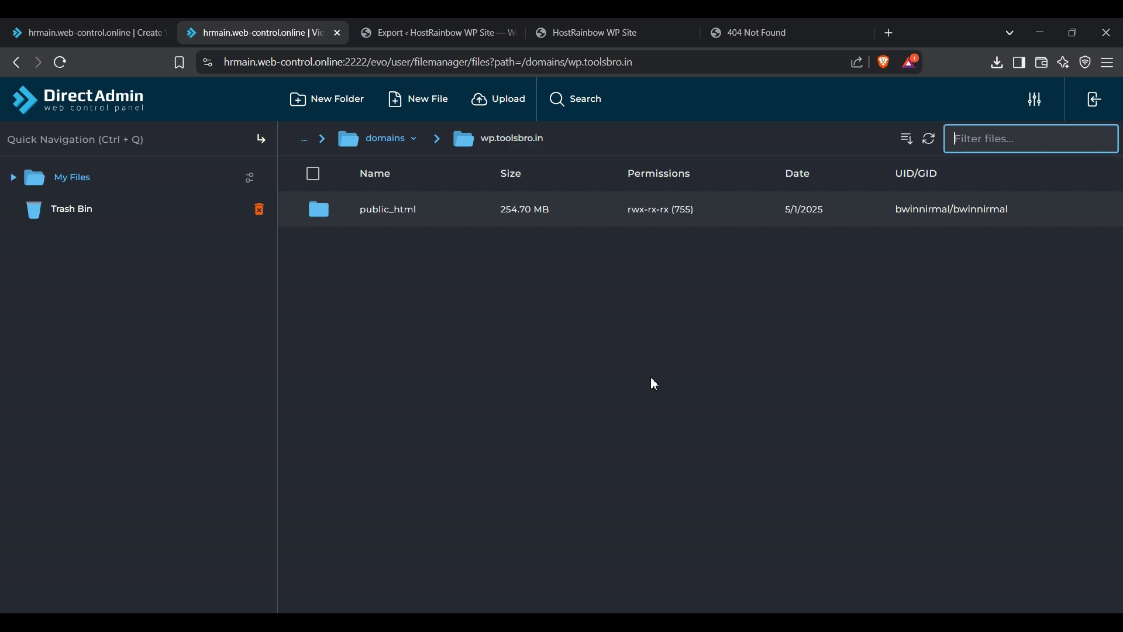
pyautogui.doubleClick(469, 210)
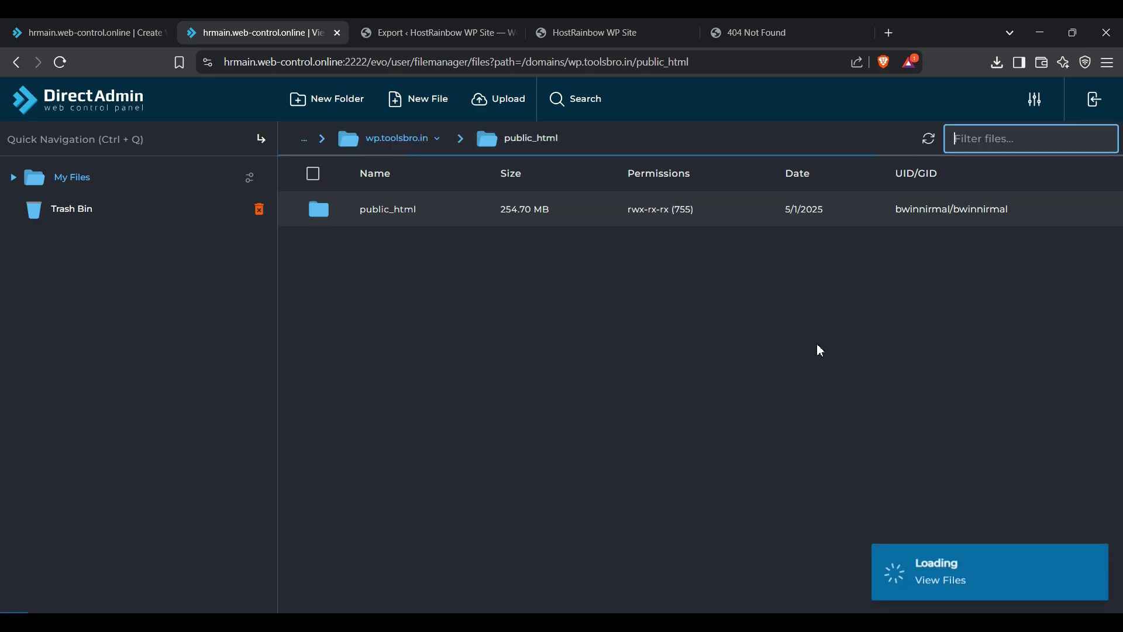
pyautogui.scroll(-5, 607, 328)
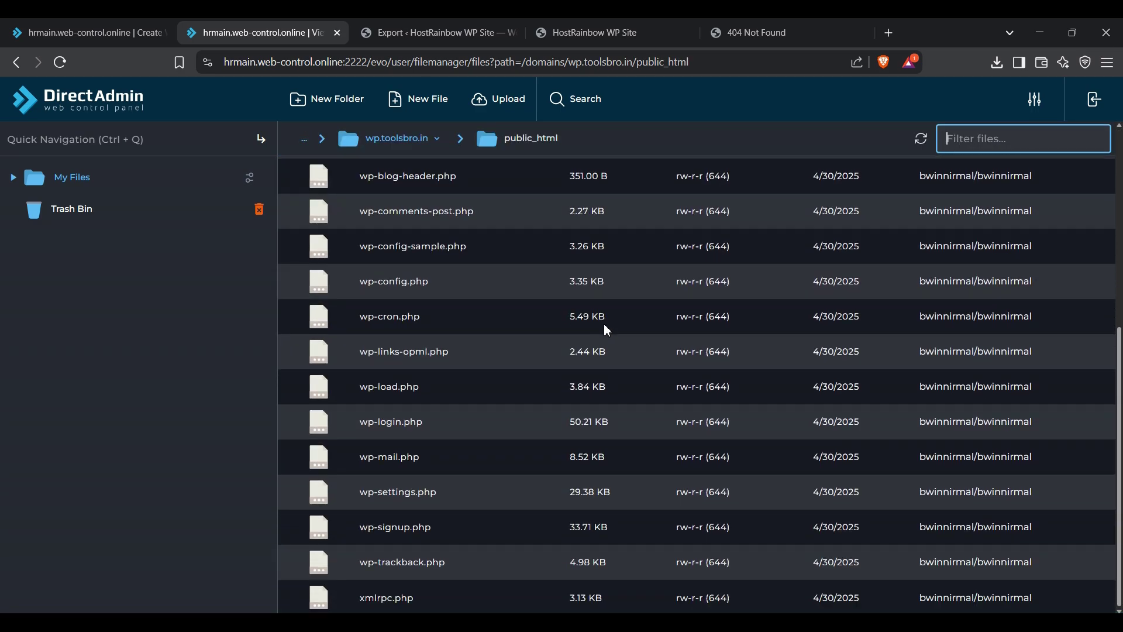
pyautogui.scroll(5, 604, 324)
pyautogui.click(313, 171)
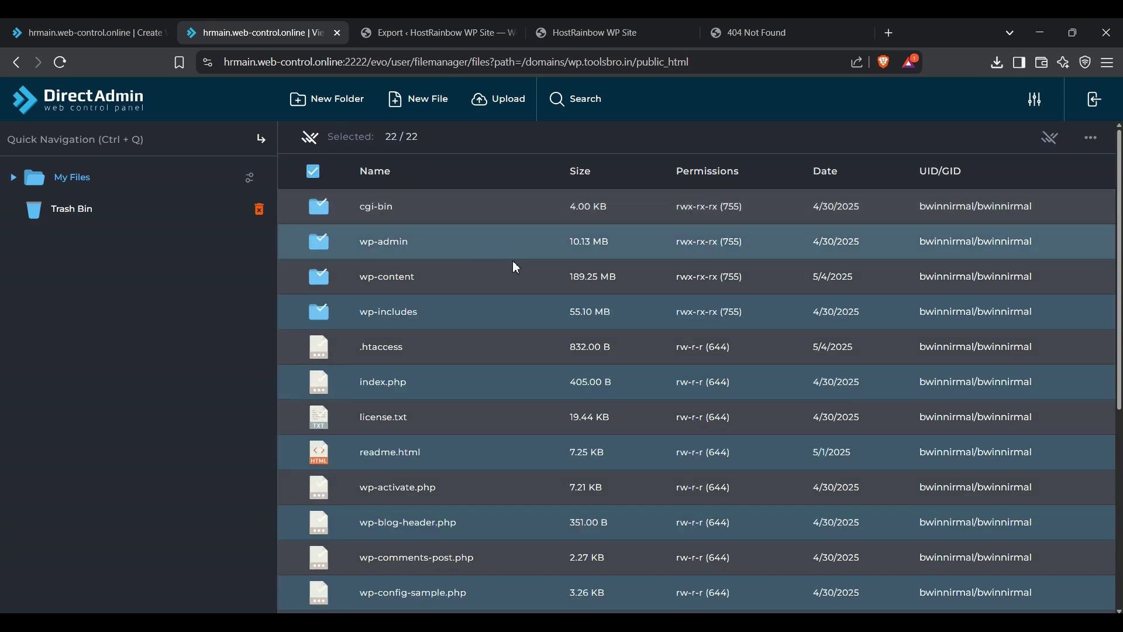
pyautogui.rightClick(513, 261)
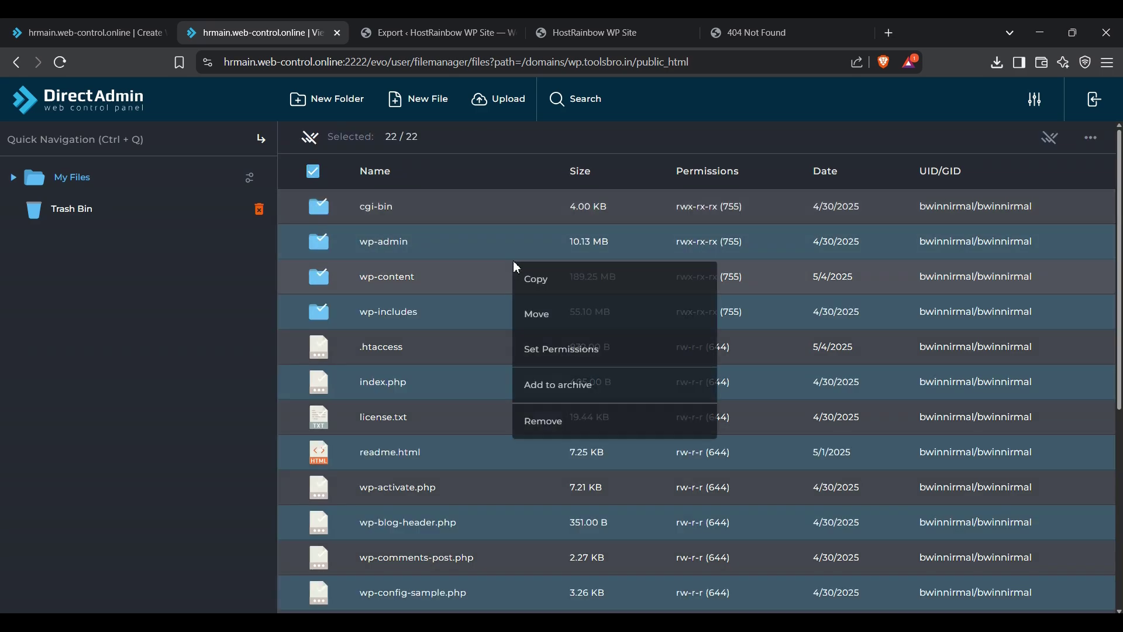
pyautogui.click(574, 401)
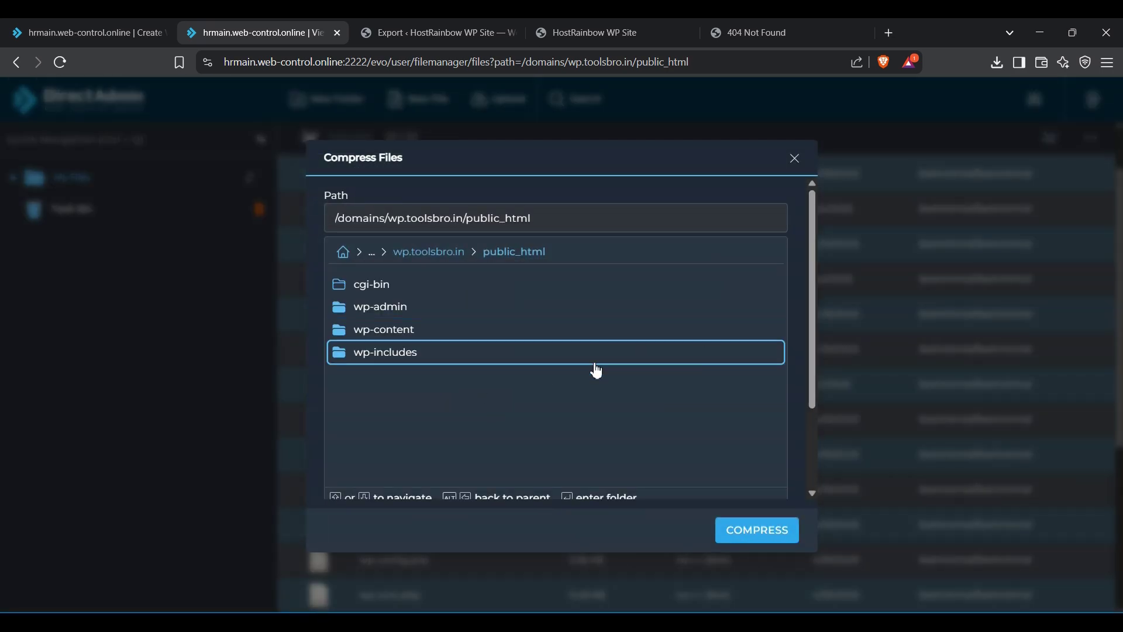
# Step: Create the 92.33 MB zip archive wptoolsbro.zip and select it in the file list
pyautogui.scroll(-5, 813, 374)
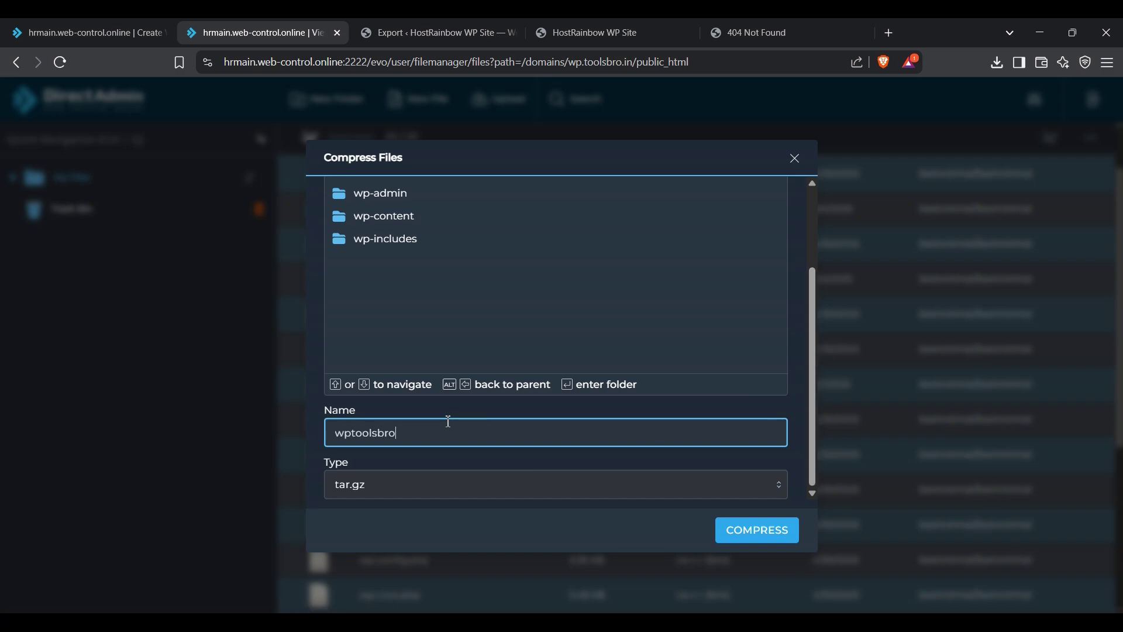
pyautogui.click(416, 494)
pyautogui.click(383, 547)
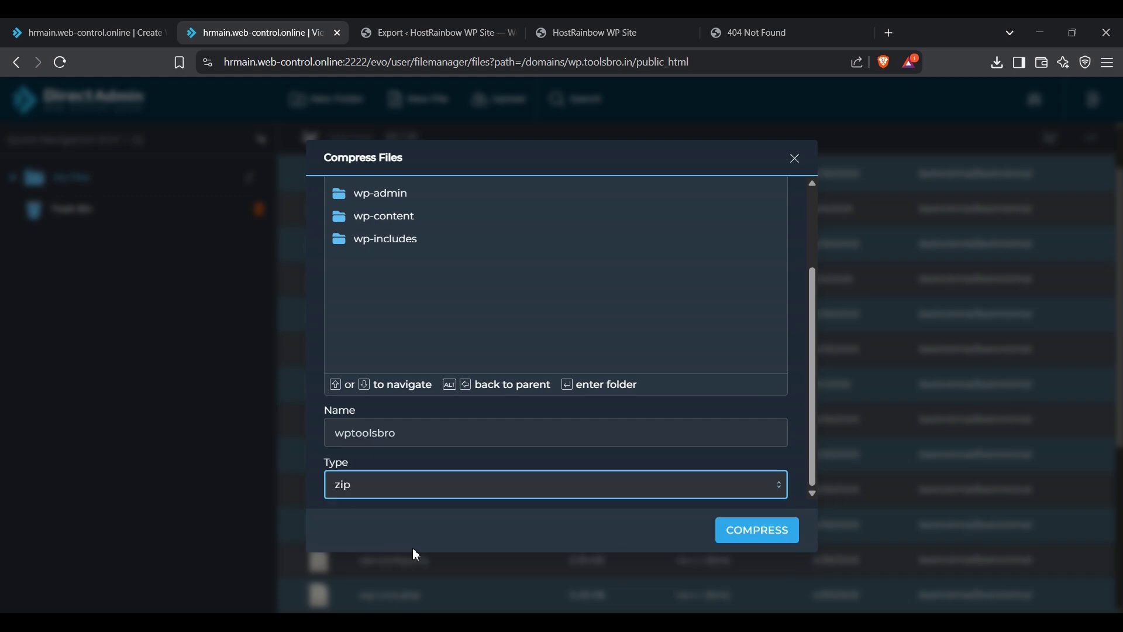
pyautogui.click(754, 535)
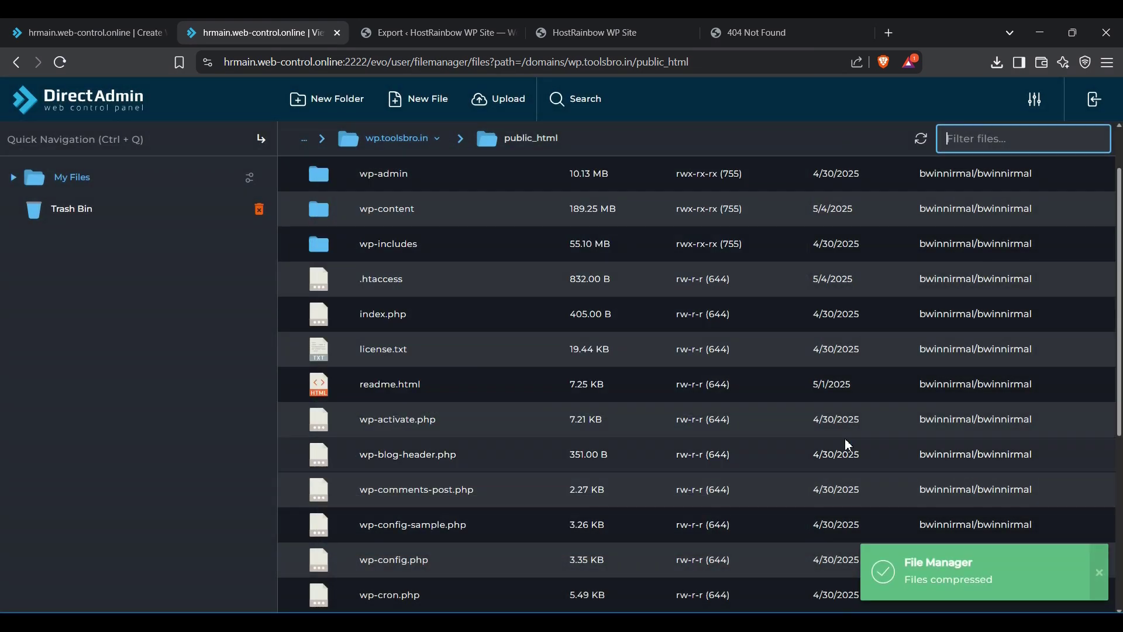
pyautogui.scroll(-5, 618, 426)
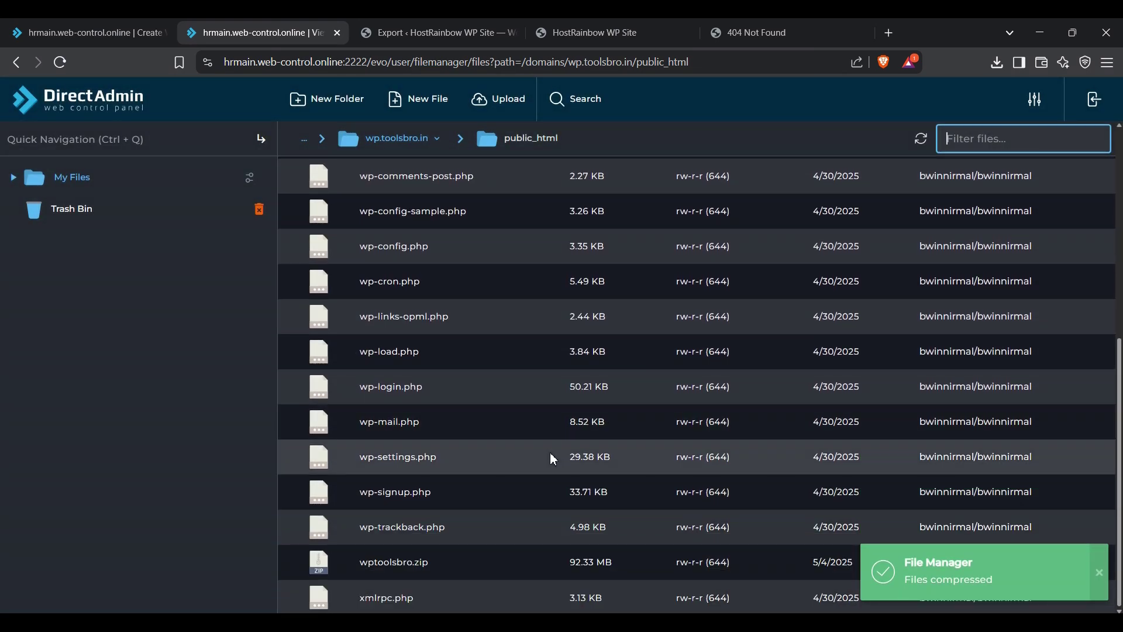
pyautogui.rightClick(437, 571)
pyautogui.click(438, 570)
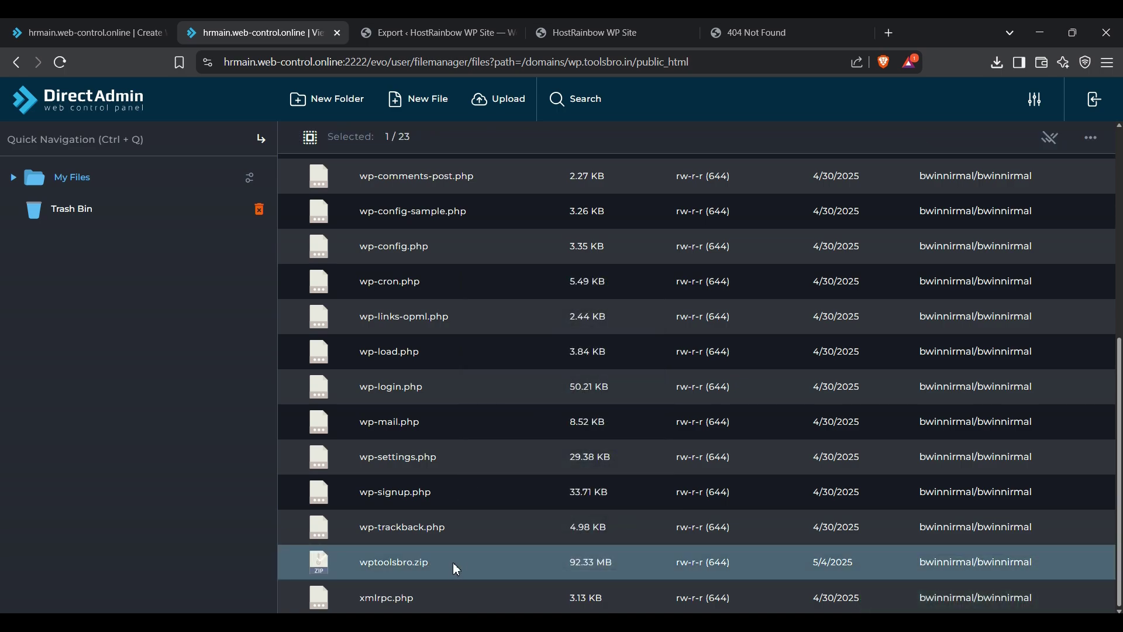
# Step: Download the wptoolsbro.zip archive to the computer
pyautogui.rightClick(530, 563)
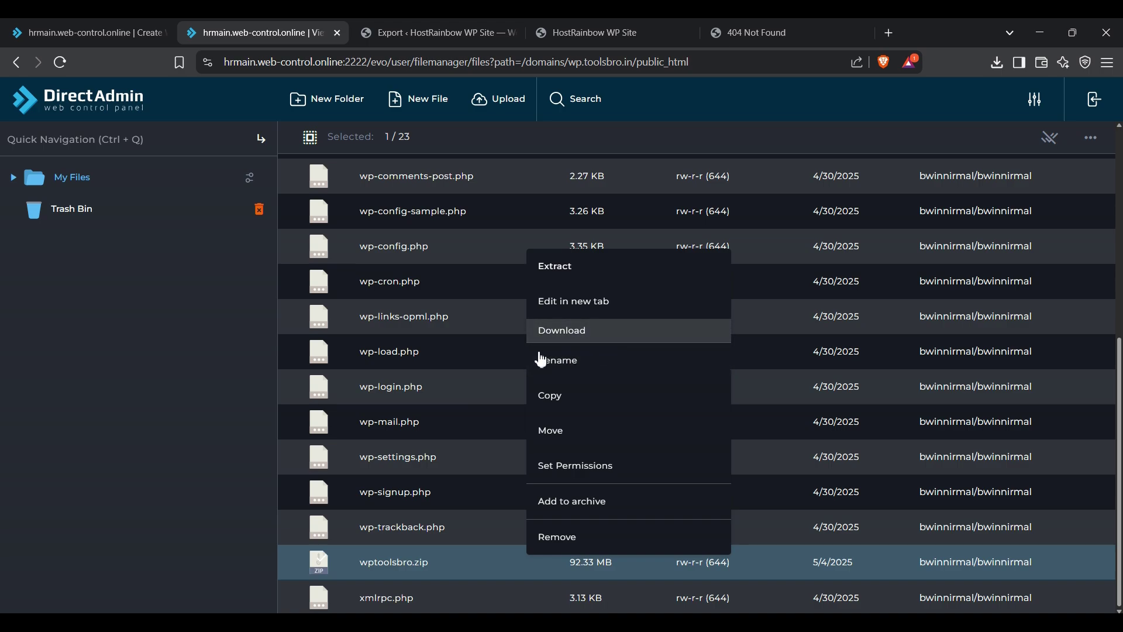
pyautogui.click(550, 332)
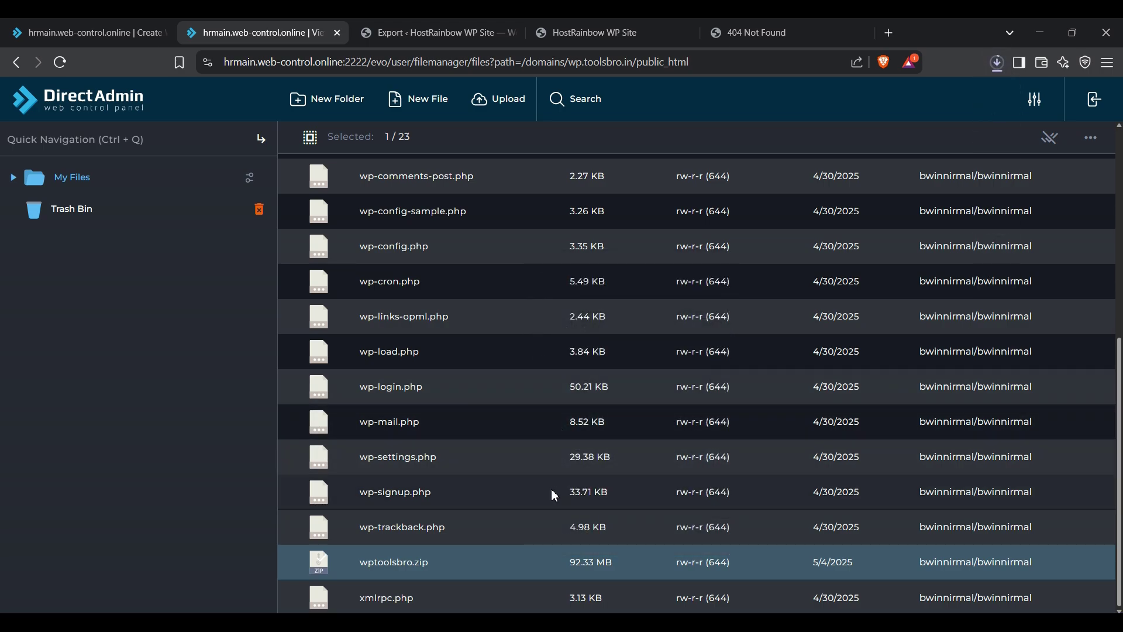
pyautogui.scroll(3, 490, 509)
pyautogui.scroll(3, 490, 510)
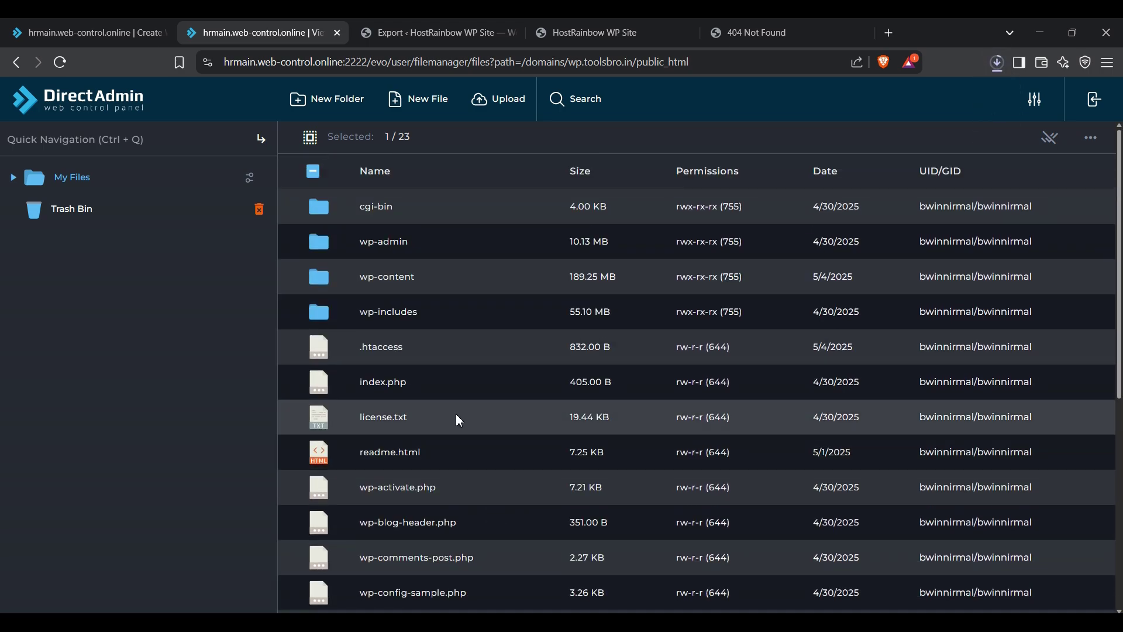
# Step: Return to the control panel dashboard and launch phpMyAdmin from Extra Features
pyautogui.click(88, 33)
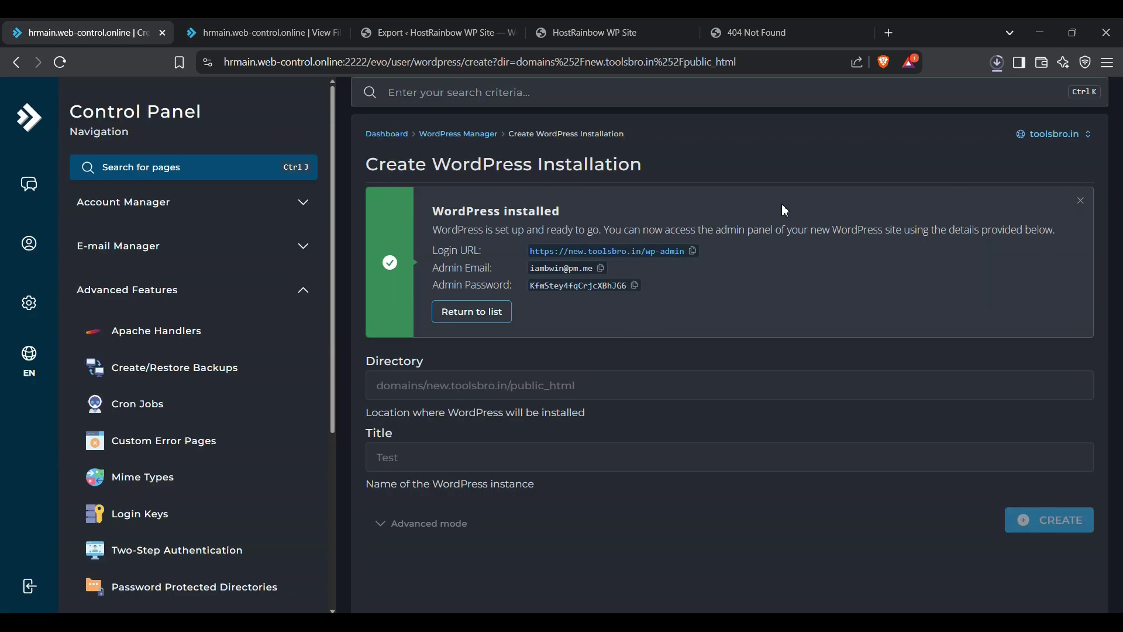
pyautogui.click(420, 98)
pyautogui.write('php')
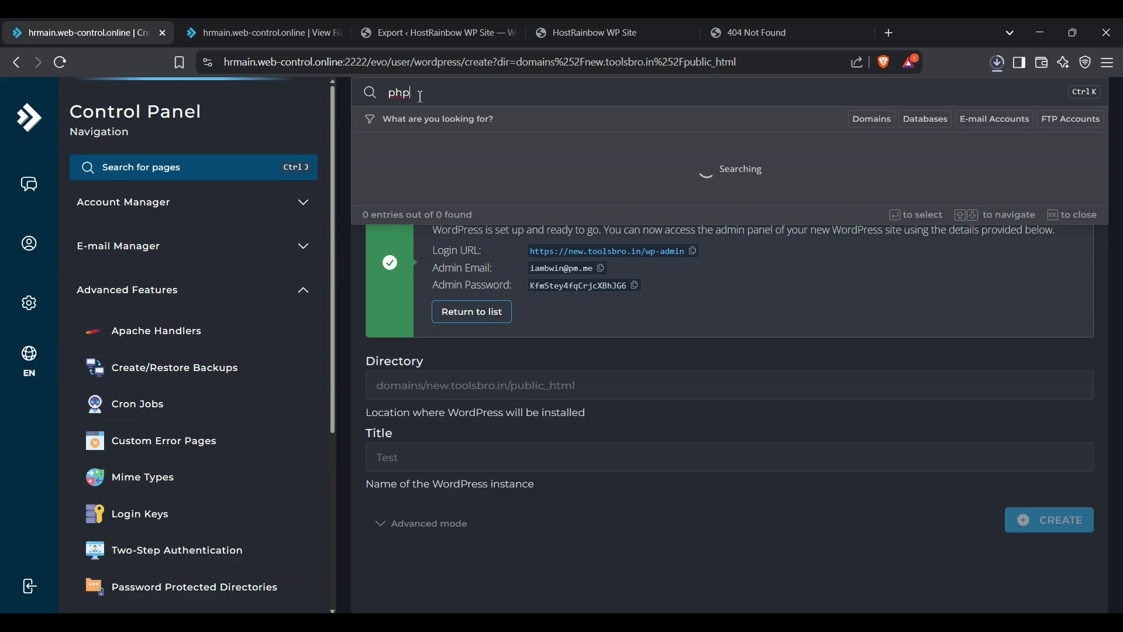
pyautogui.click(319, 144)
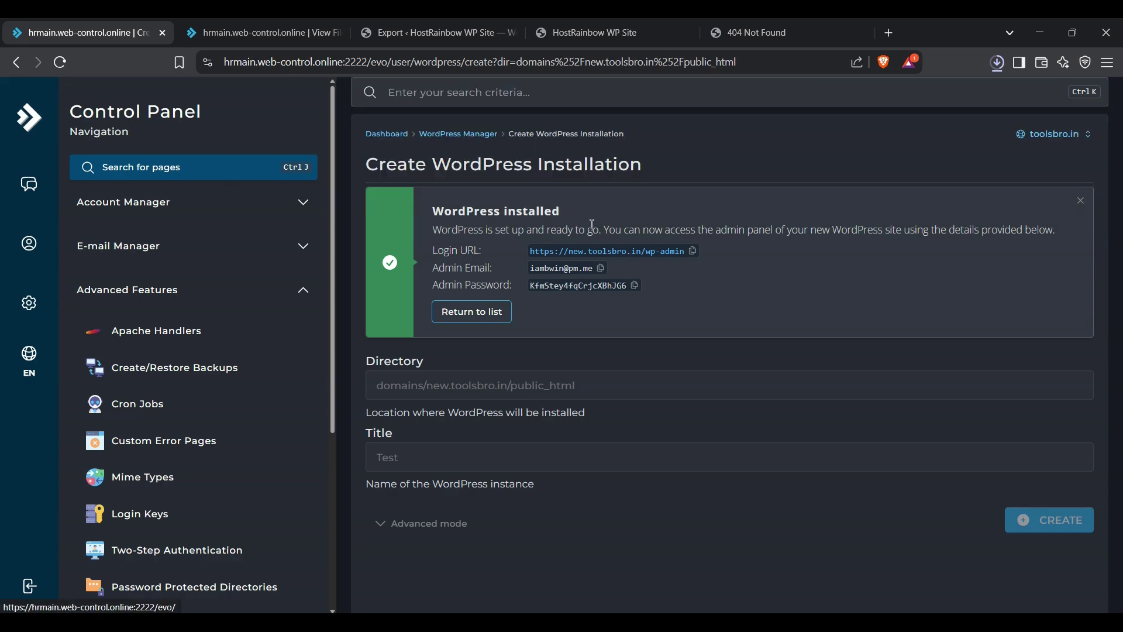
pyautogui.click(1081, 203)
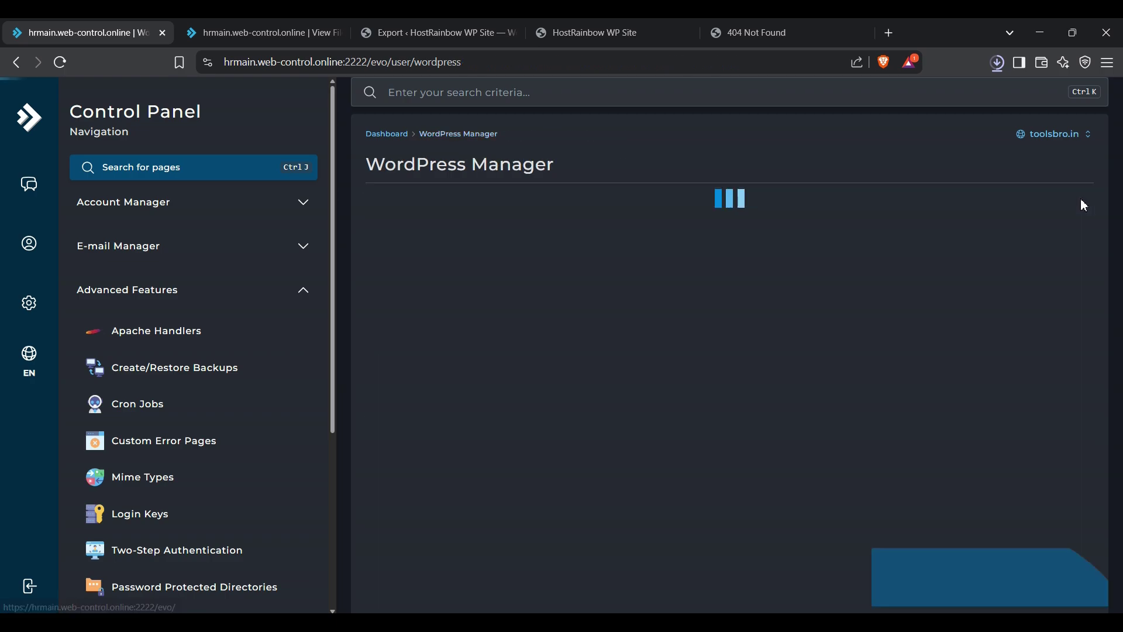
pyautogui.click(28, 117)
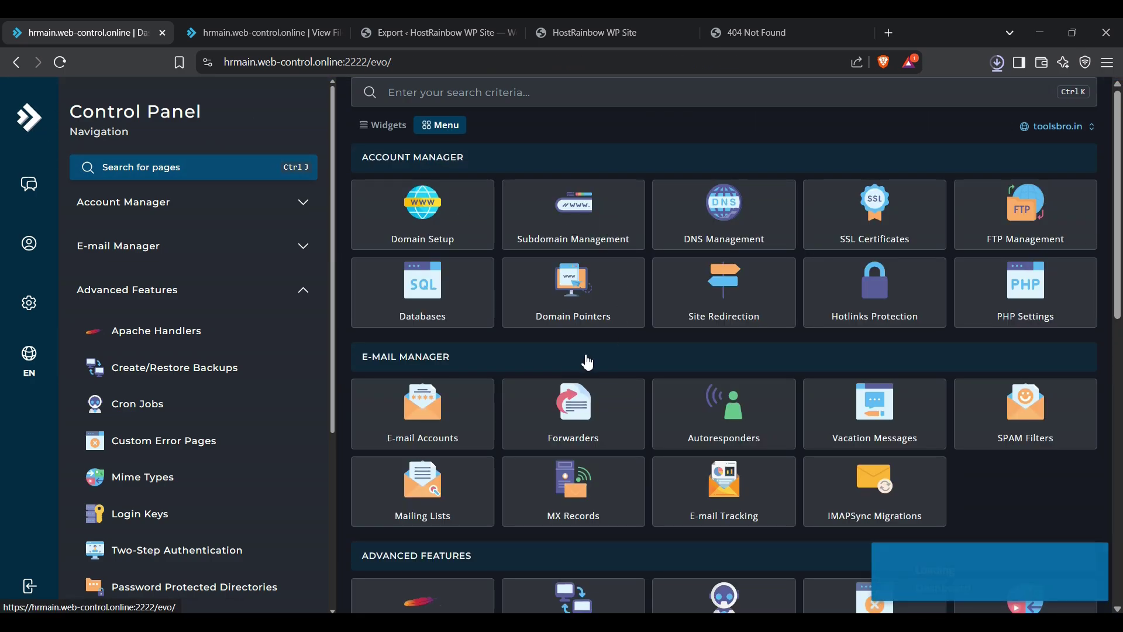
pyautogui.scroll(-5, 584, 358)
pyautogui.scroll(-4, 718, 434)
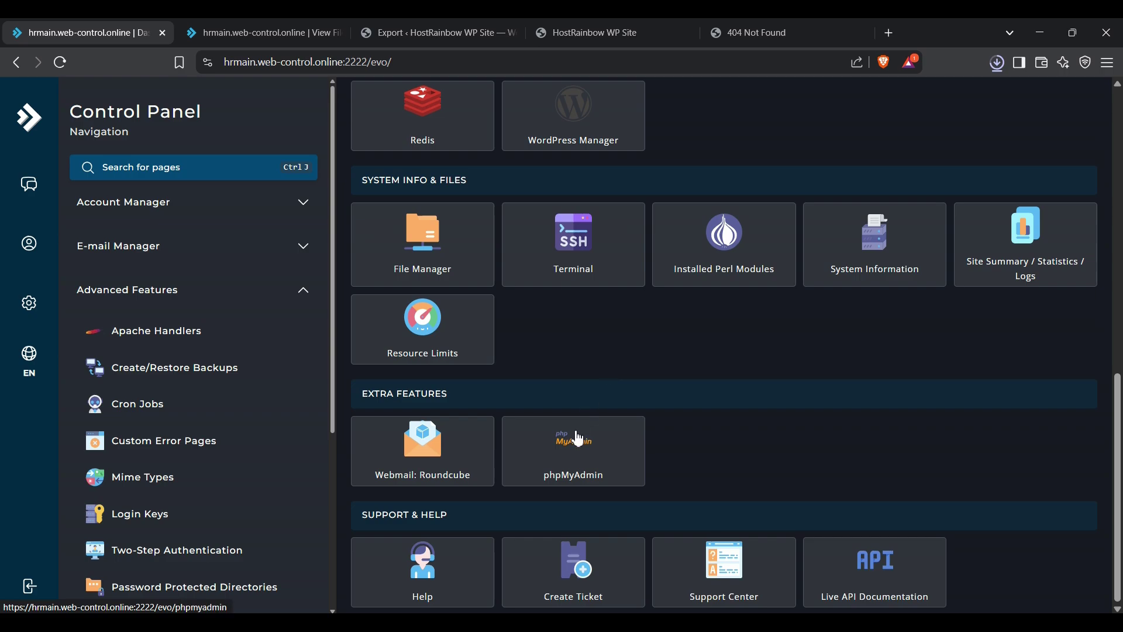
pyautogui.click(573, 435)
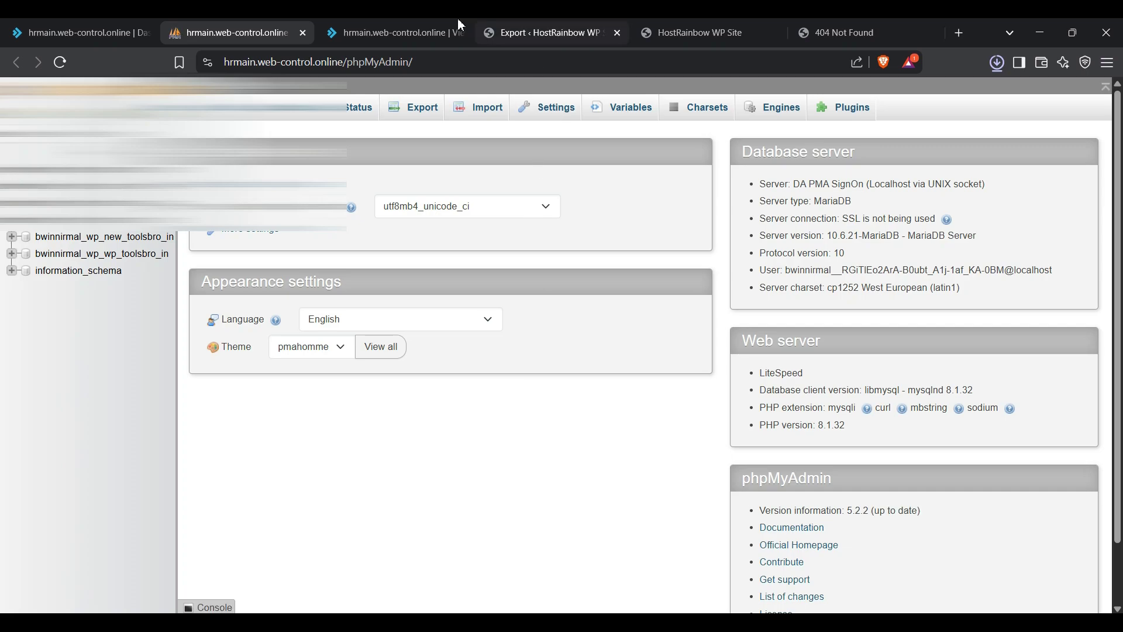
pyautogui.click(440, 21)
pyautogui.click(598, 21)
pyautogui.click(412, 20)
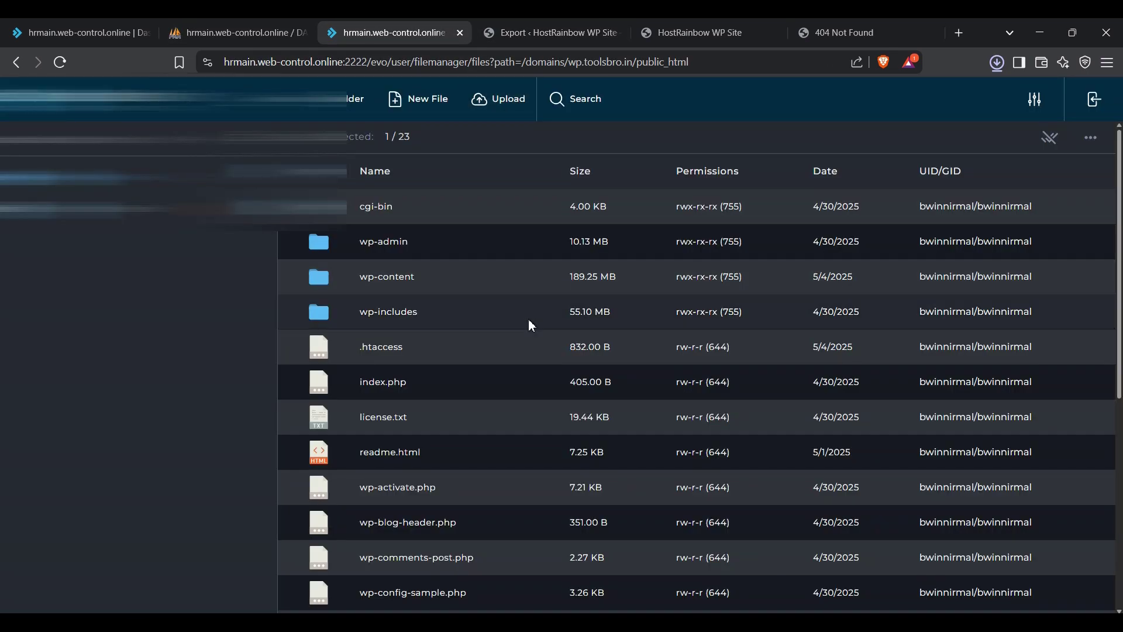
pyautogui.scroll(-5, 478, 432)
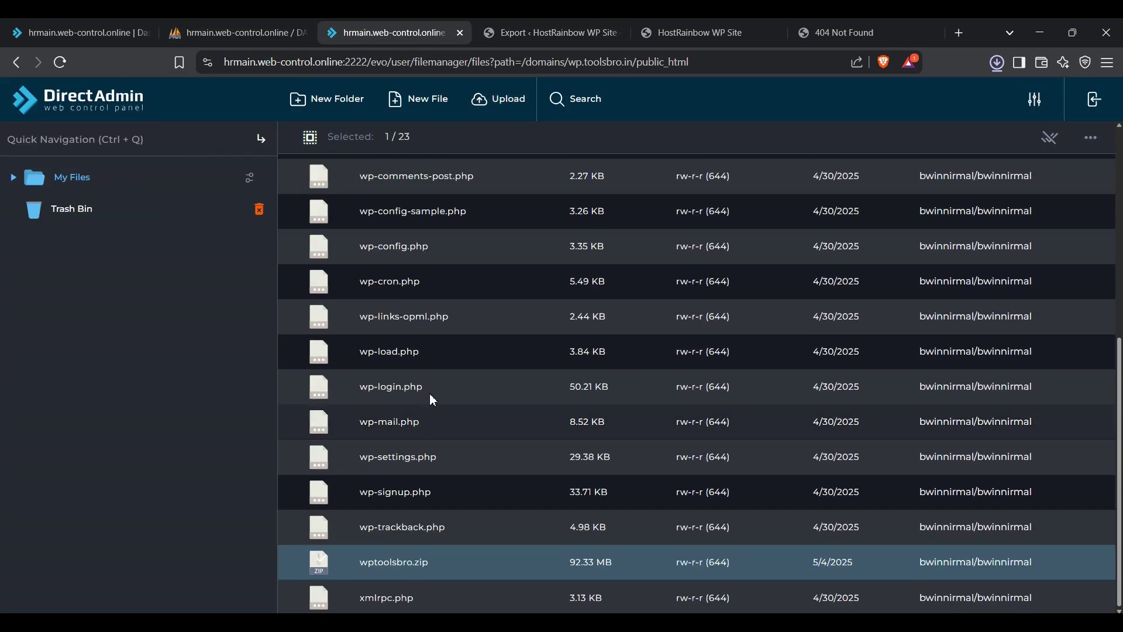
pyautogui.rightClick(460, 255)
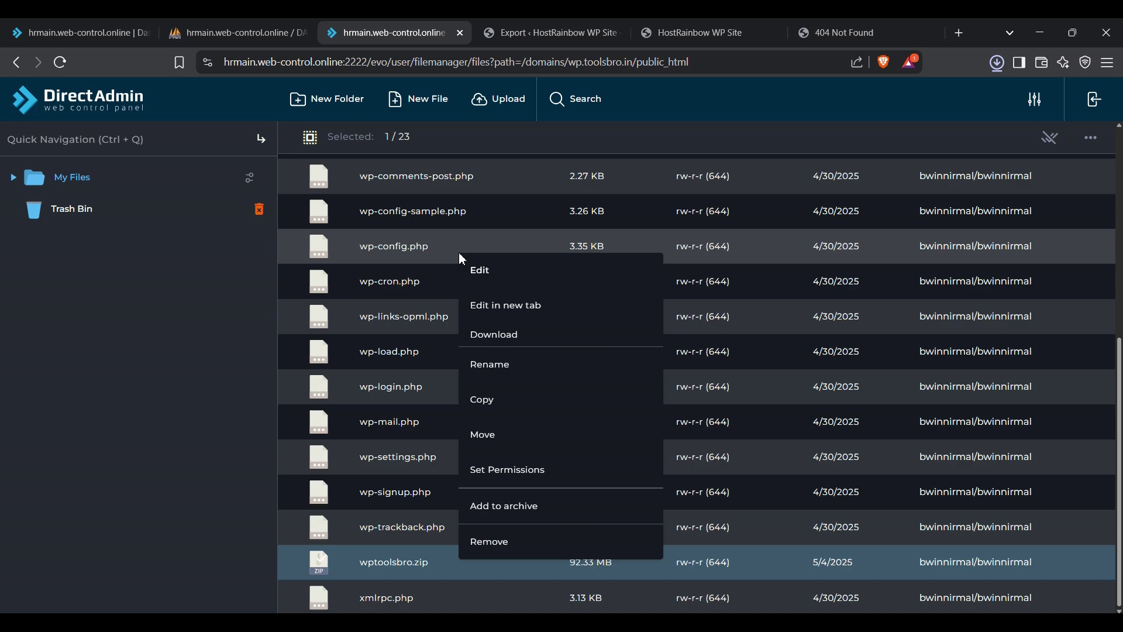
pyautogui.click(486, 272)
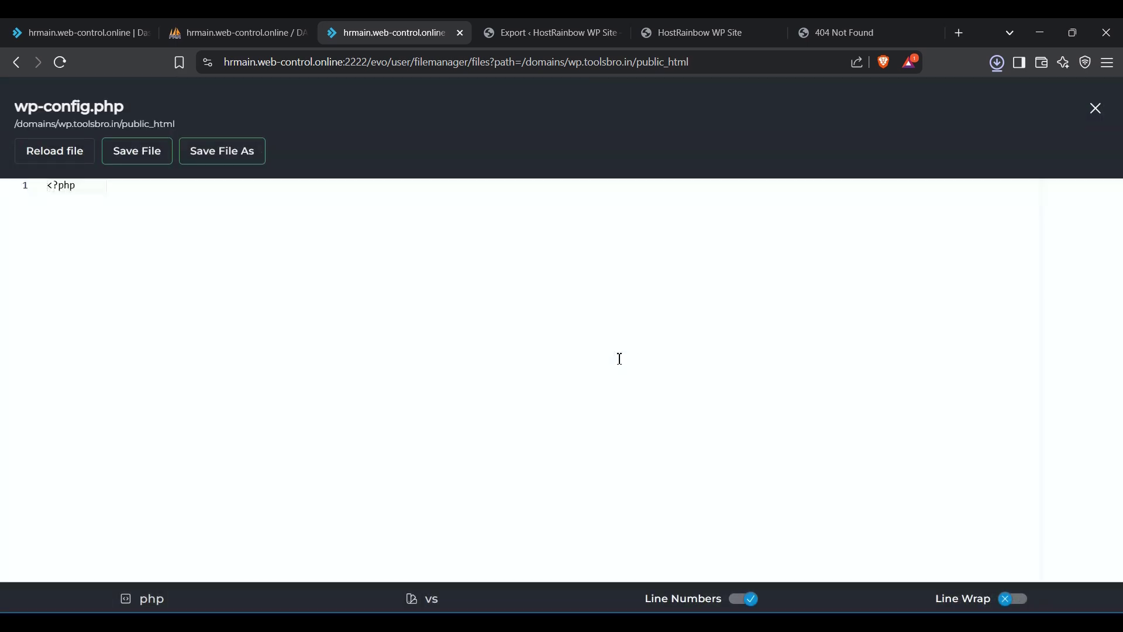
pyautogui.scroll(-2, 619, 355)
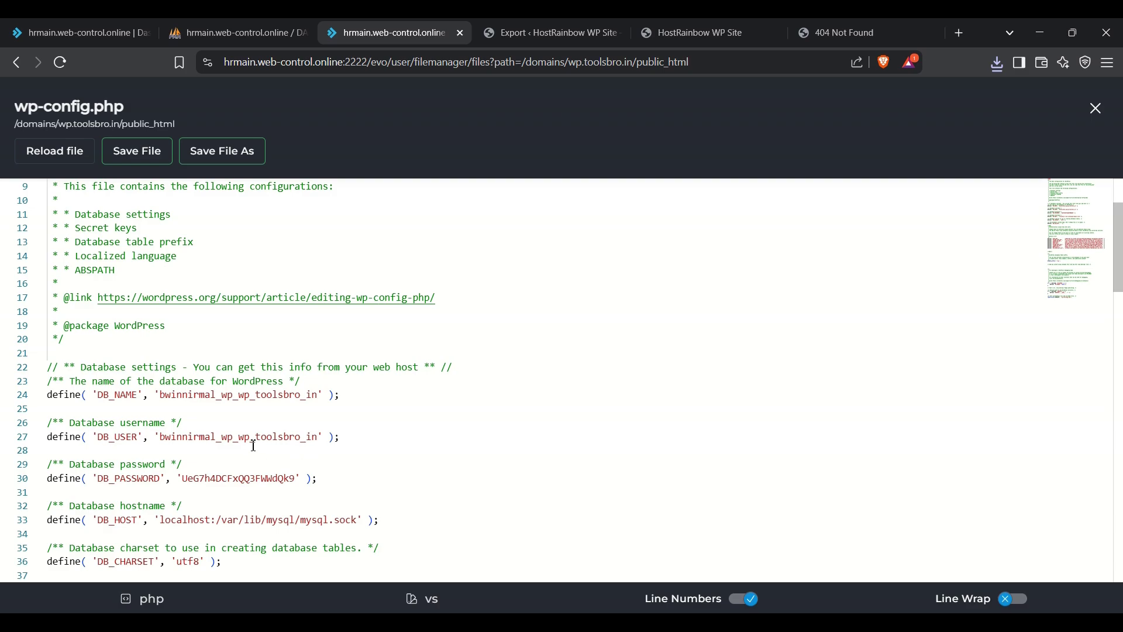
pyautogui.moveTo(305, 444); pyautogui.dragTo(233, 444)
pyautogui.click(1096, 109)
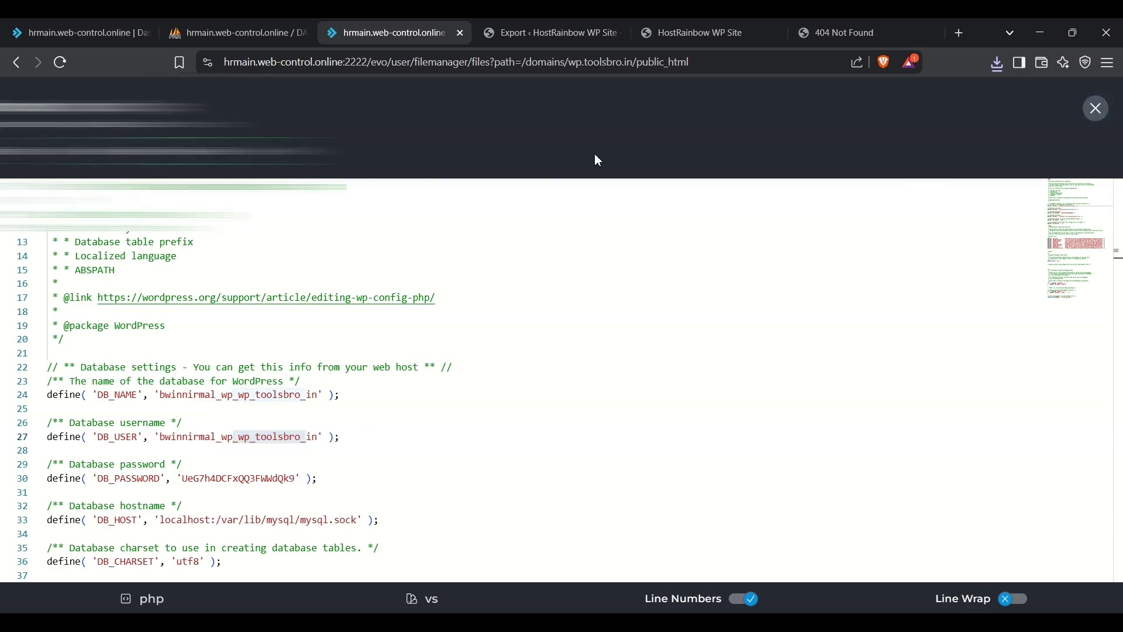
pyautogui.click(240, 35)
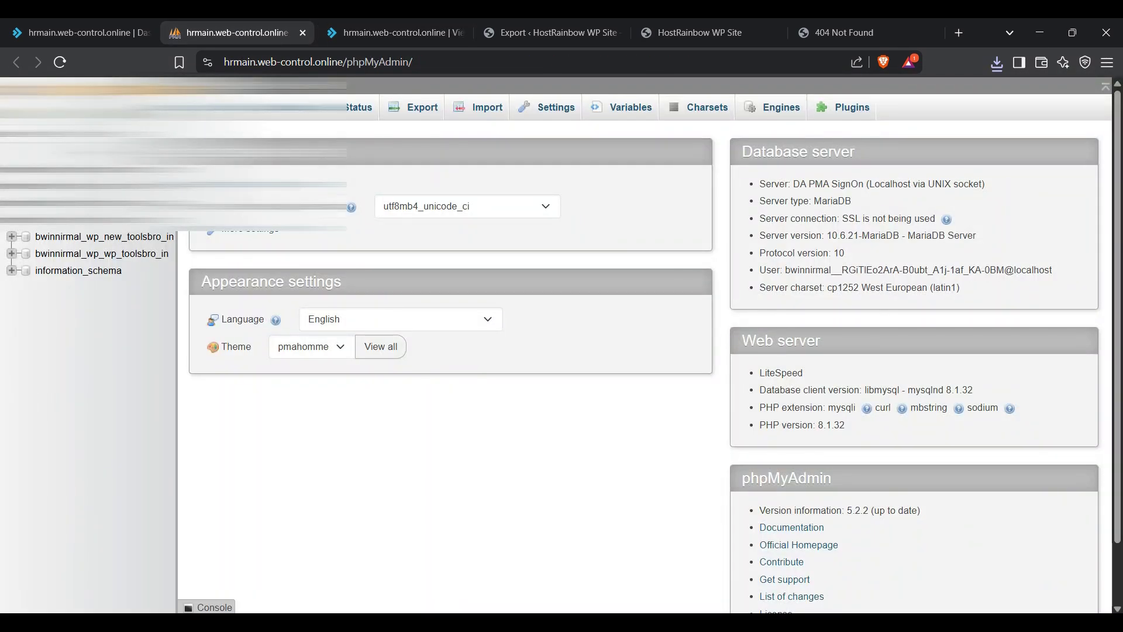
# Step: Quick-export the original wp_toolsbro_in database as a 1,364 KB SQL file and confirm the download
pyautogui.click(130, 252)
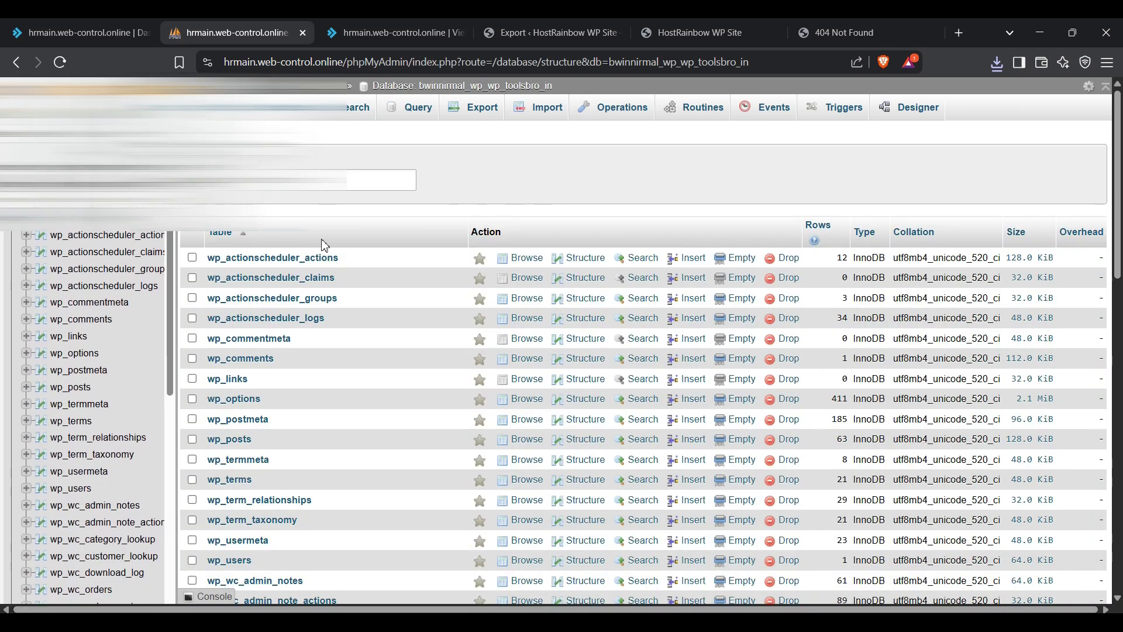
pyautogui.click(476, 113)
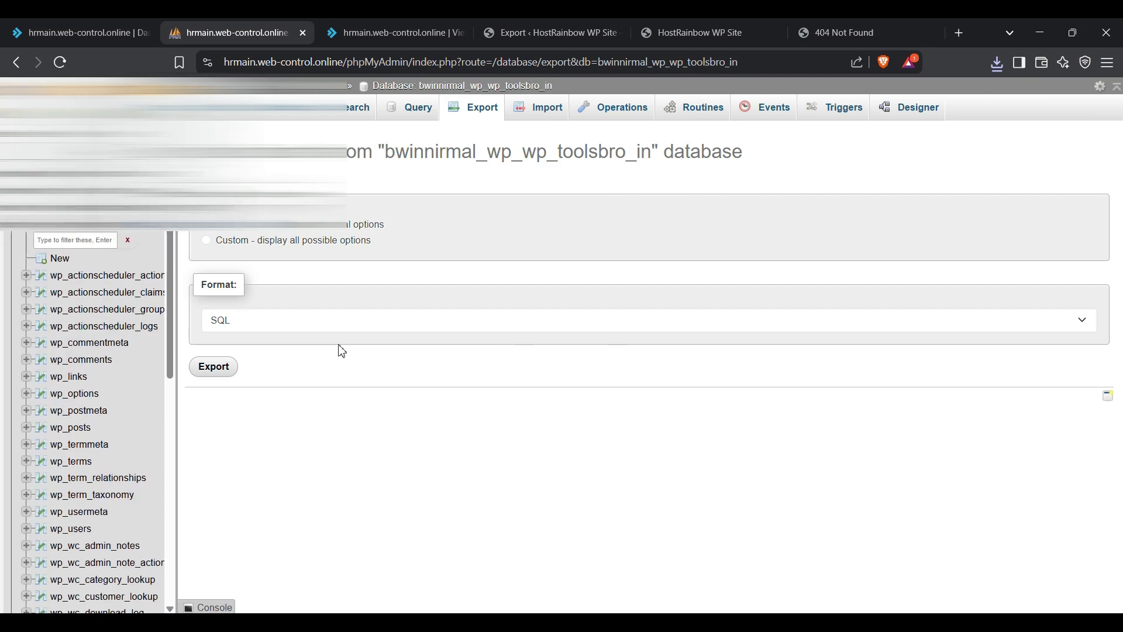
pyautogui.click(213, 369)
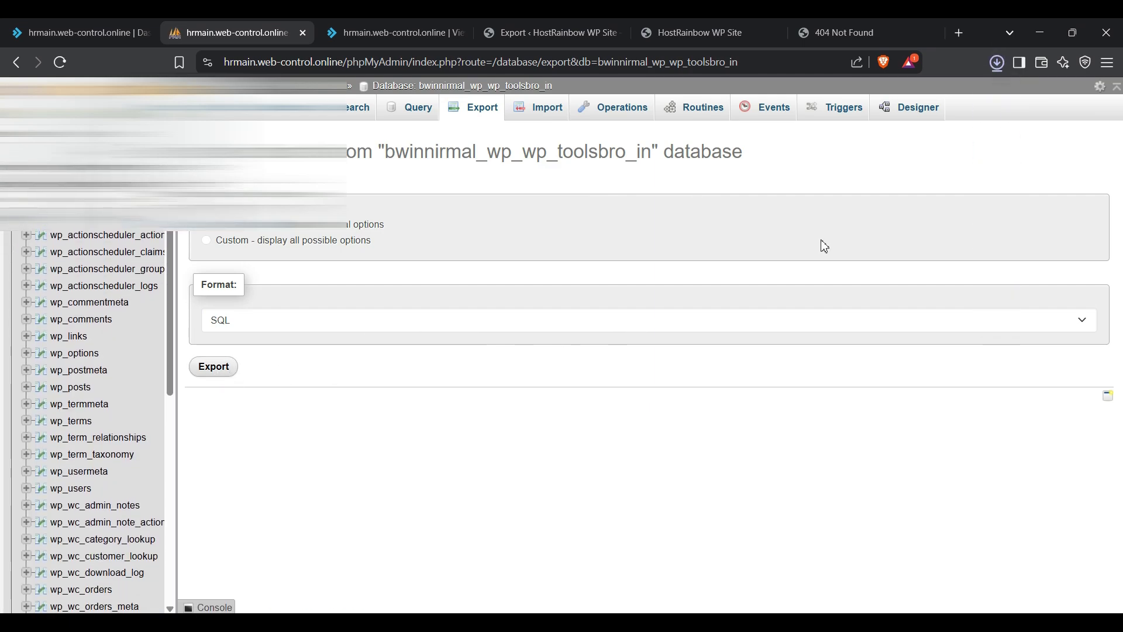
pyautogui.click(998, 65)
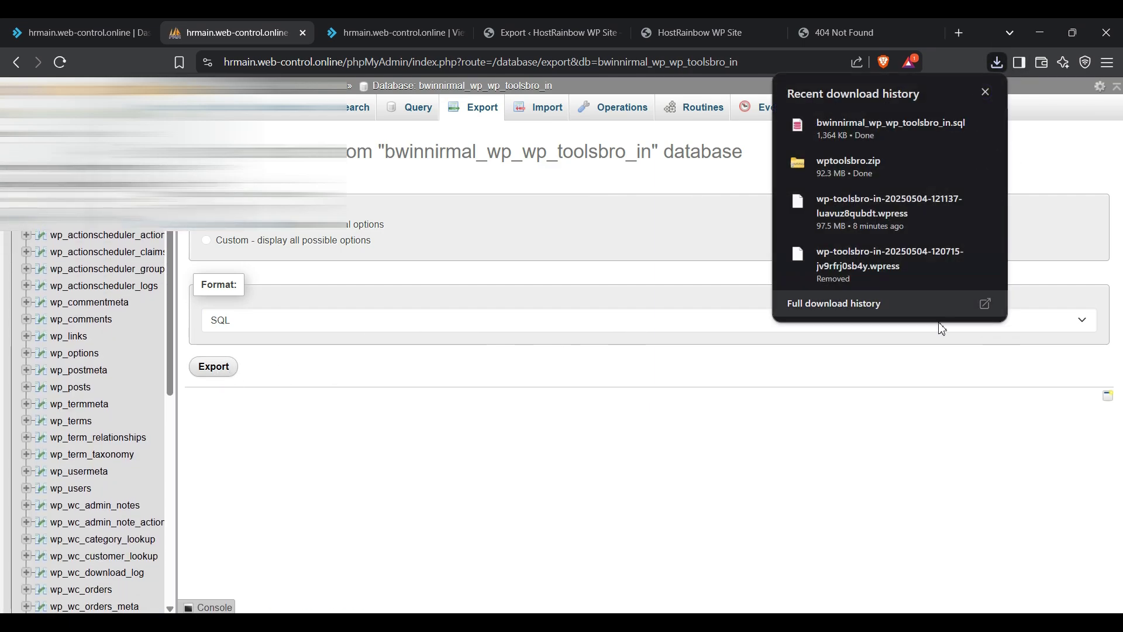
pyautogui.click(403, 442)
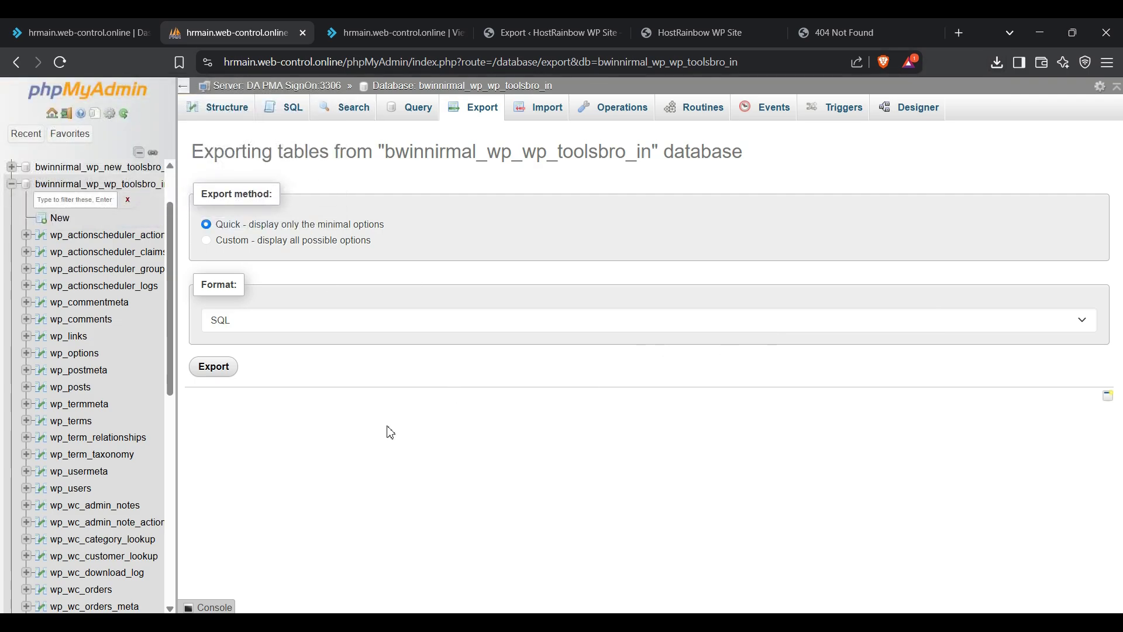
pyautogui.click(382, 40)
pyautogui.click(275, 34)
# Step: Navigate from wp.toolsbro.in's public_html to the public_html folder of new.toolsbro.in
pyautogui.click(380, 34)
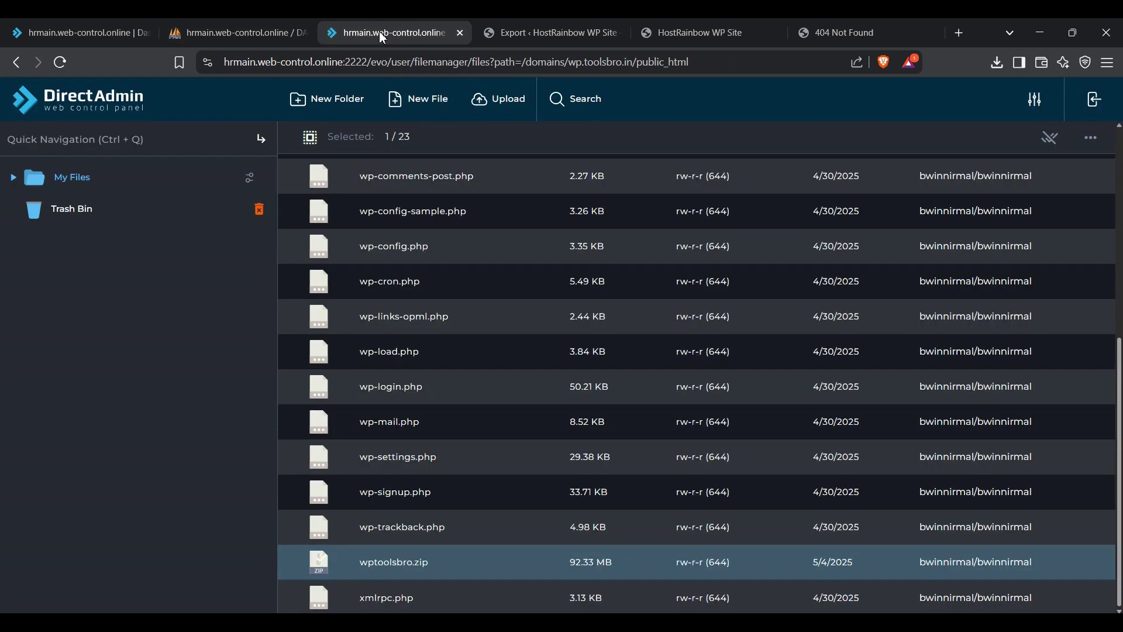
pyautogui.scroll(5, 357, 261)
pyautogui.scroll(1, 360, 265)
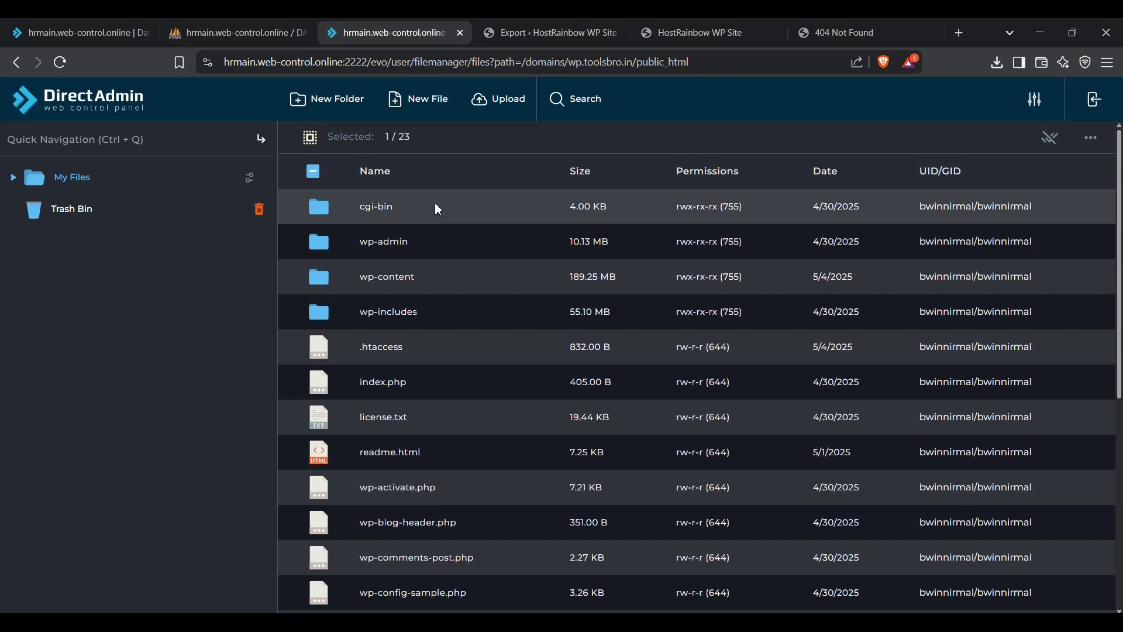
pyautogui.click(310, 137)
pyautogui.click(310, 138)
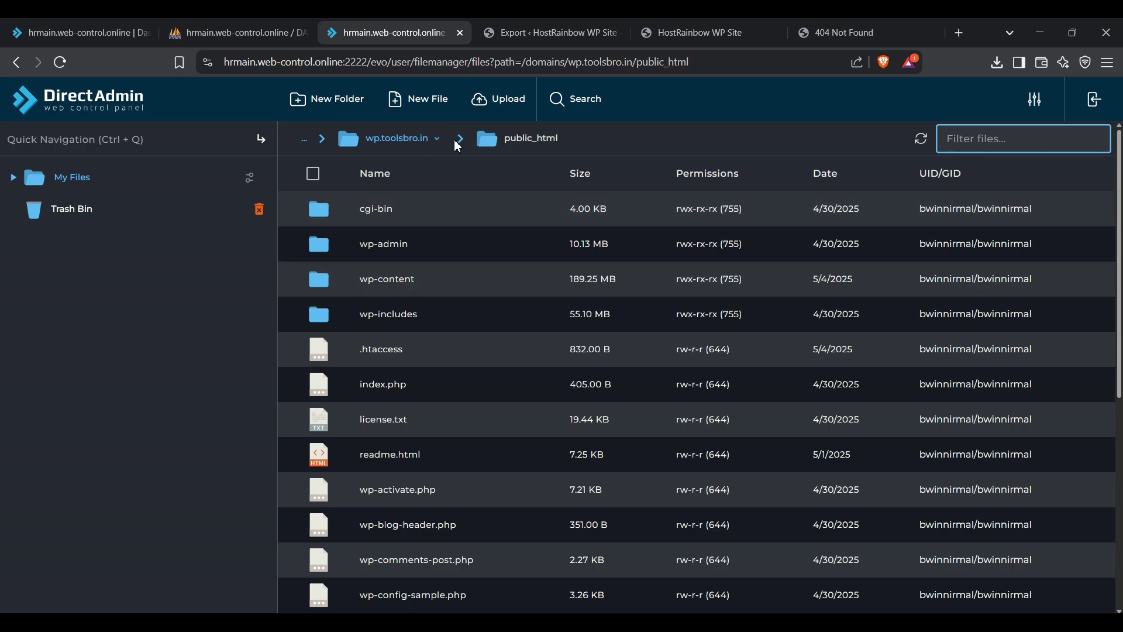
pyautogui.click(397, 144)
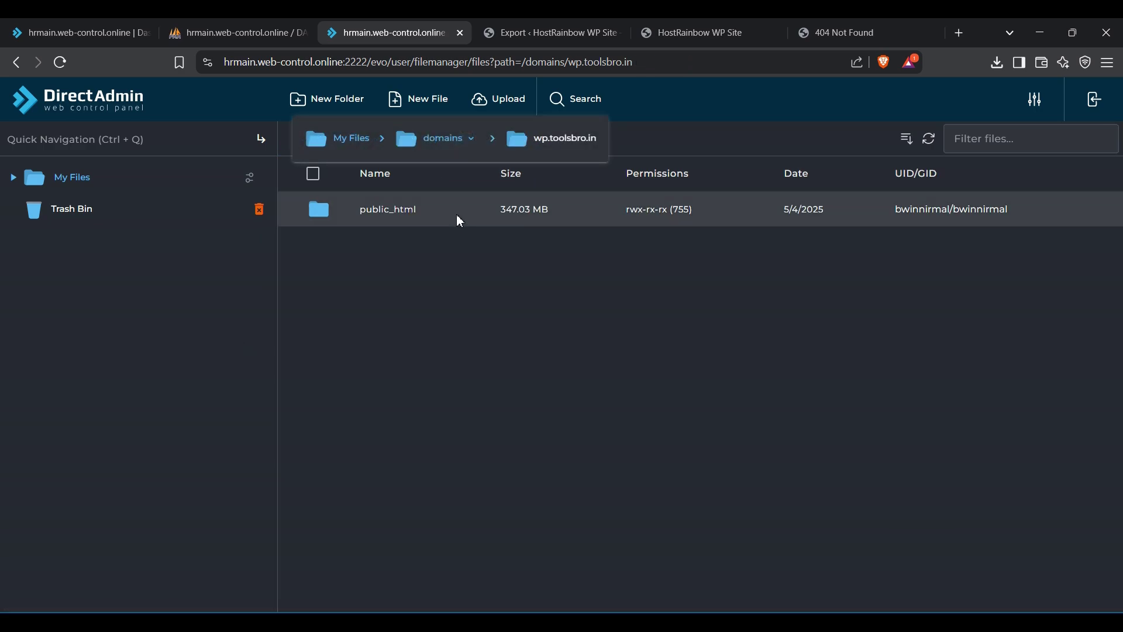
pyautogui.click(444, 143)
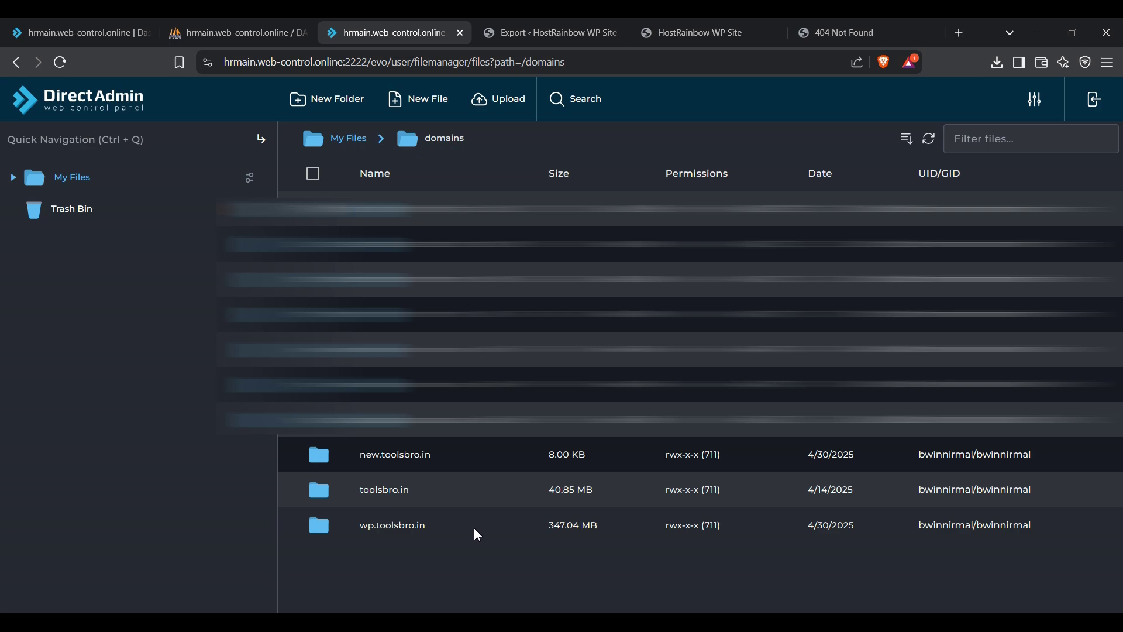
pyautogui.doubleClick(471, 460)
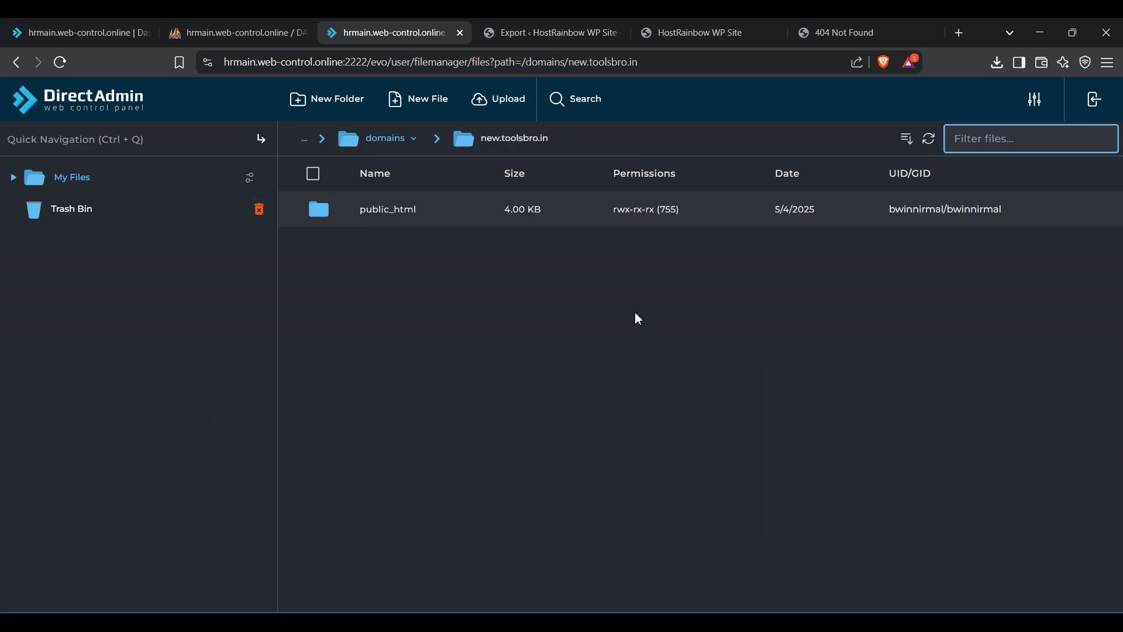
pyautogui.doubleClick(473, 212)
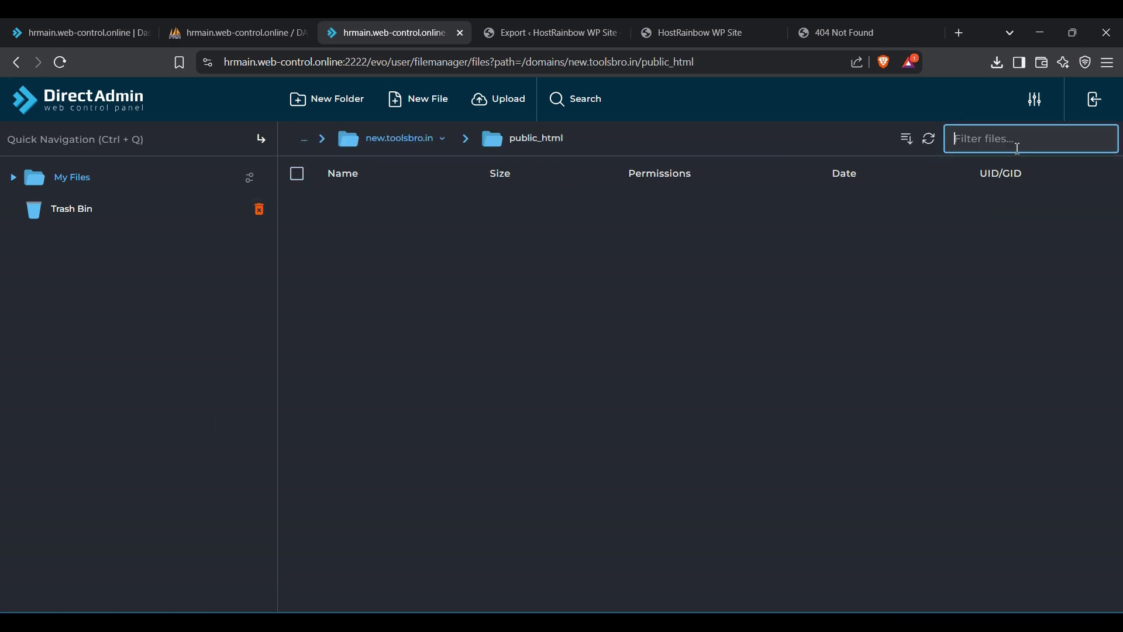
# Step: Drag wptoolsbro.zip from recent downloads into the upload window and start uploading it
pyautogui.click(998, 64)
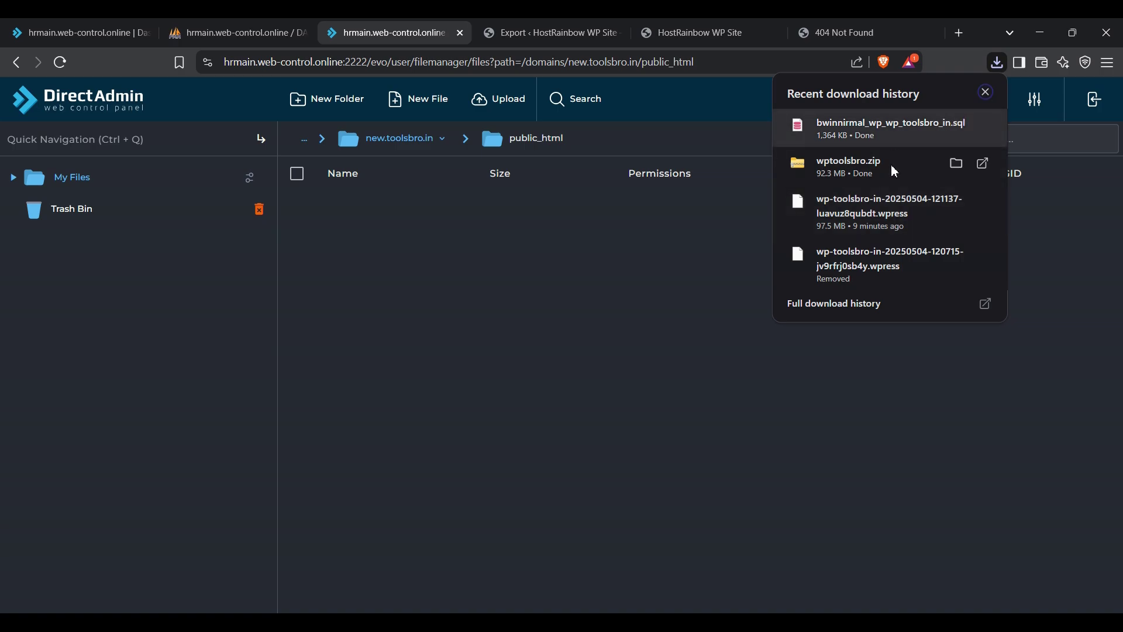
pyautogui.moveTo(877, 157); pyautogui.dragTo(311, 100)
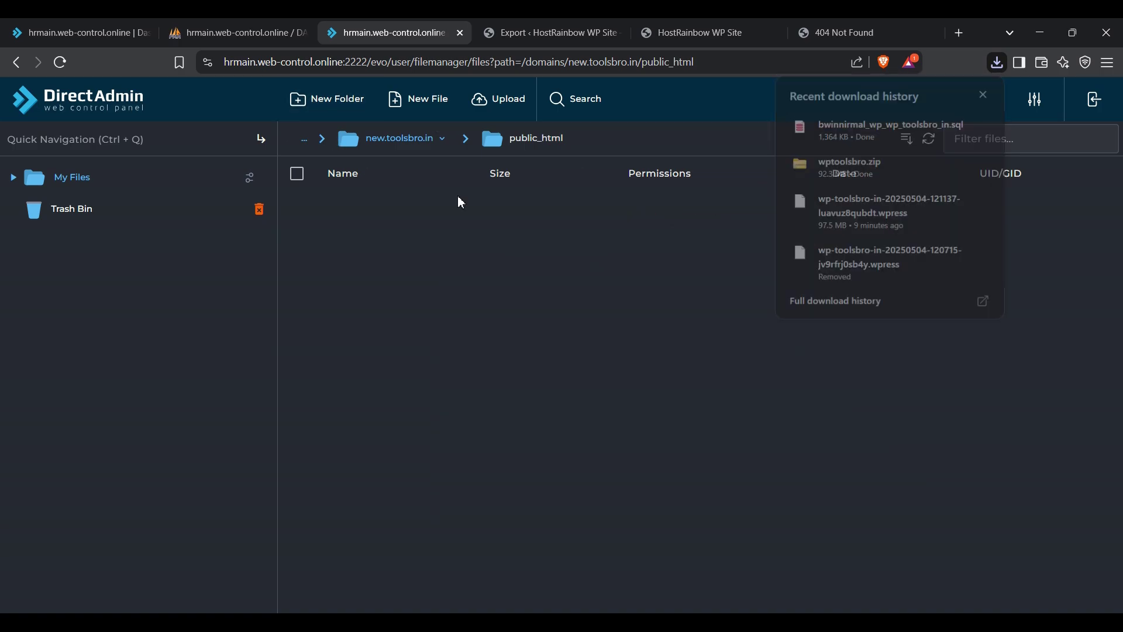
pyautogui.click(479, 100)
pyautogui.press('Escape')
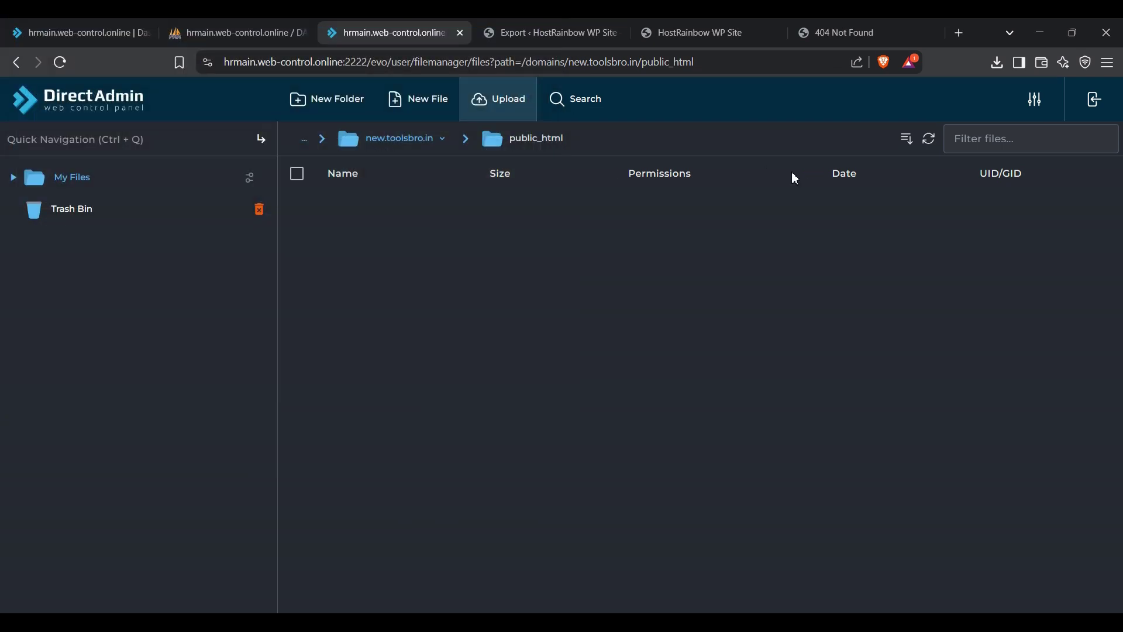
pyautogui.click(997, 64)
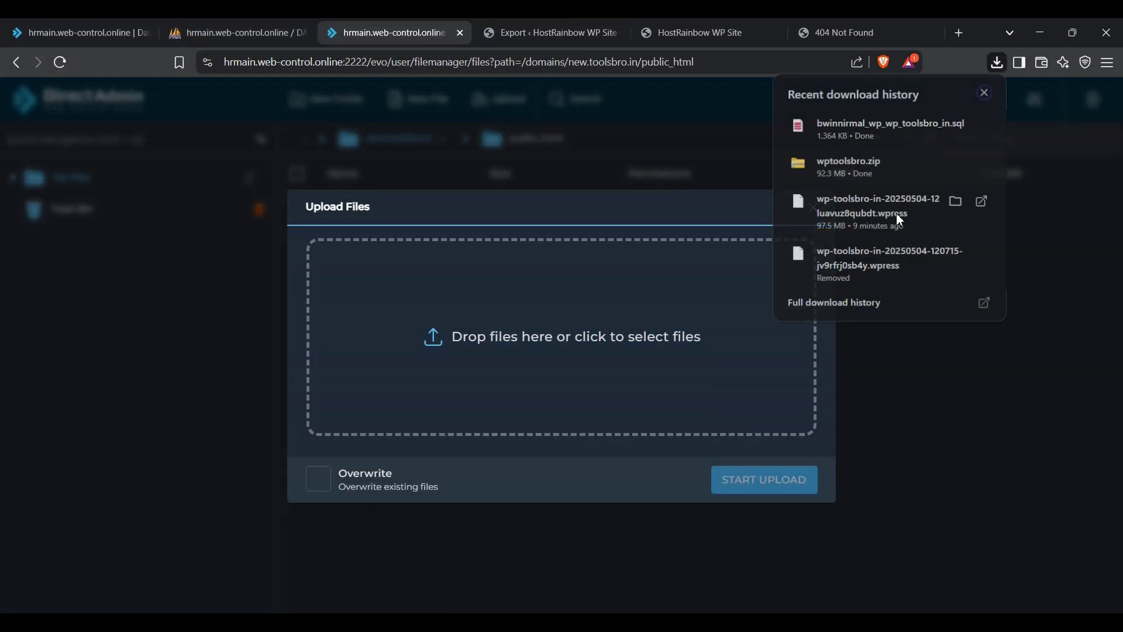
pyautogui.moveTo(870, 164); pyautogui.dragTo(681, 331)
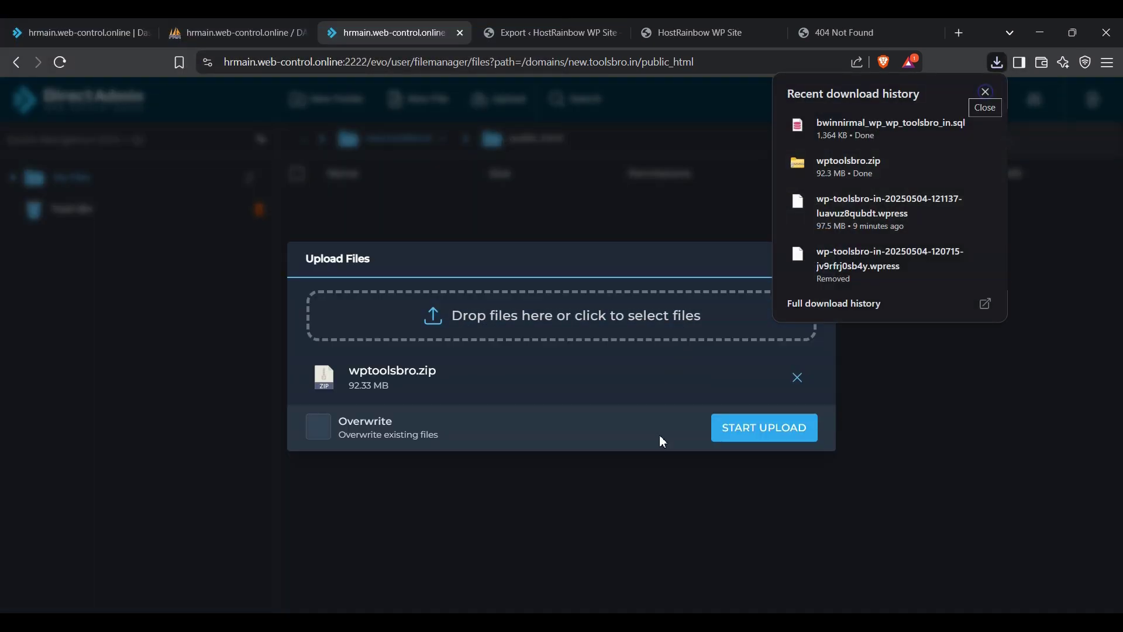
pyautogui.click(763, 439)
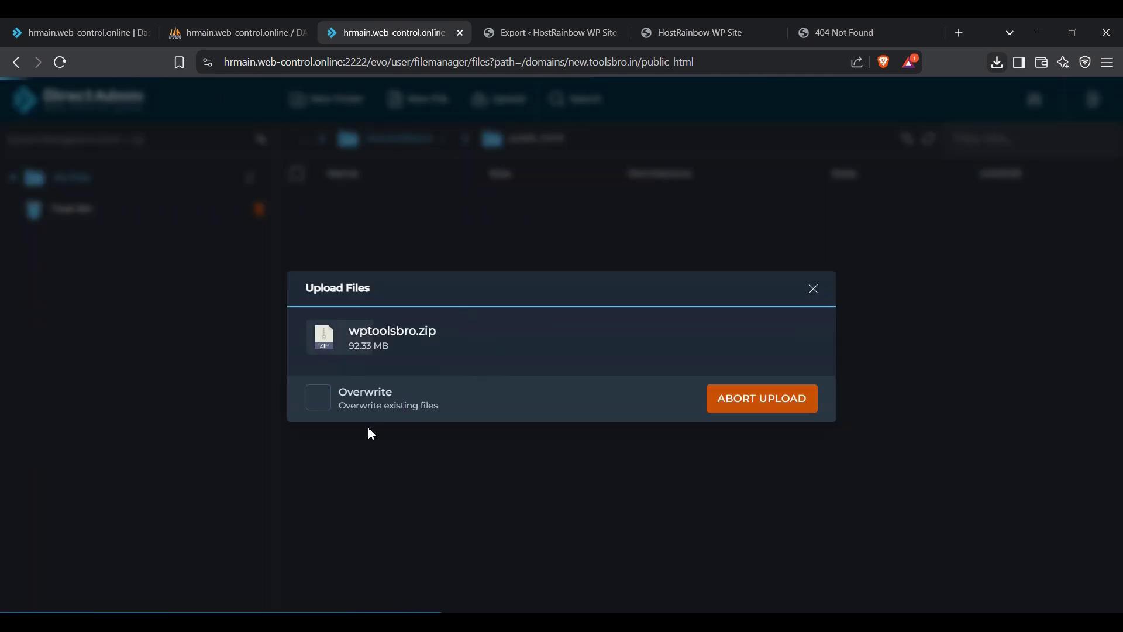
pyautogui.click(128, 34)
pyautogui.scroll(10, 564, 359)
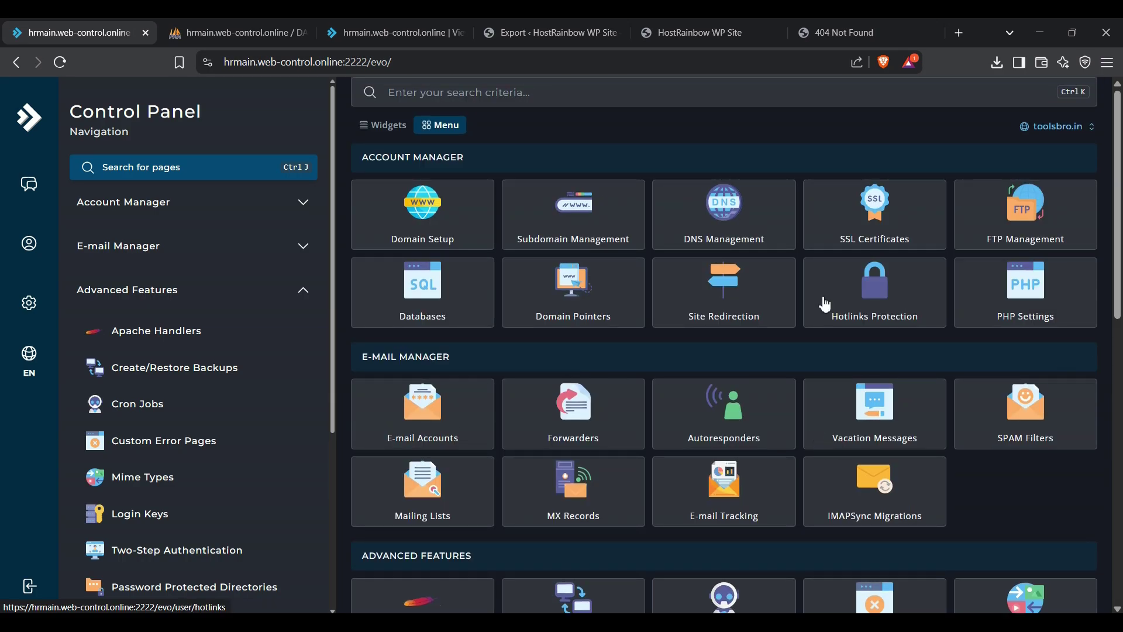
# Step: Open the Import page of the new, empty new_toolsbro_in database
pyautogui.hotkey('ctrl', 'Tab')
pyautogui.click(135, 245)
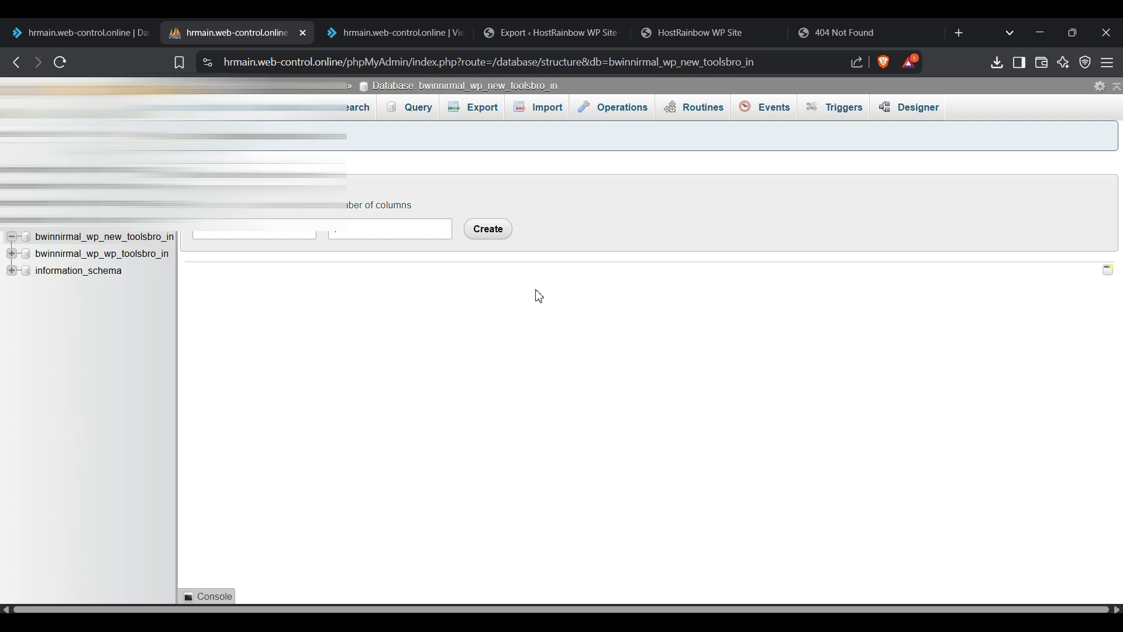
pyautogui.click(146, 252)
pyautogui.click(529, 111)
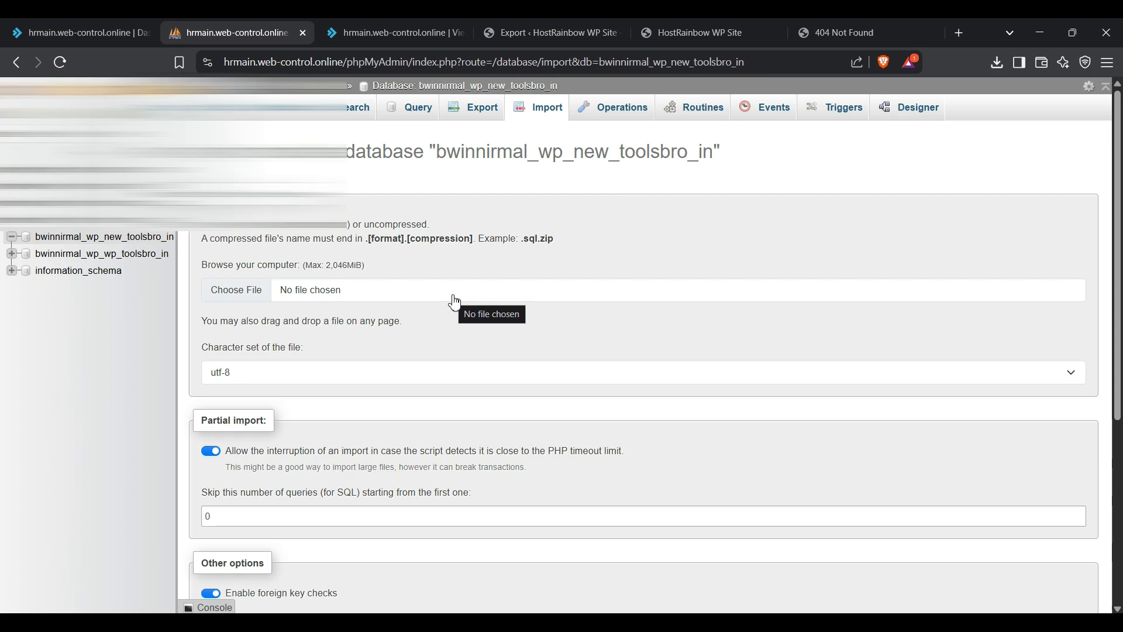
# Step: Import the exported .sql file from the Brave Downloads folder, running 180 queries
pyautogui.click(246, 301)
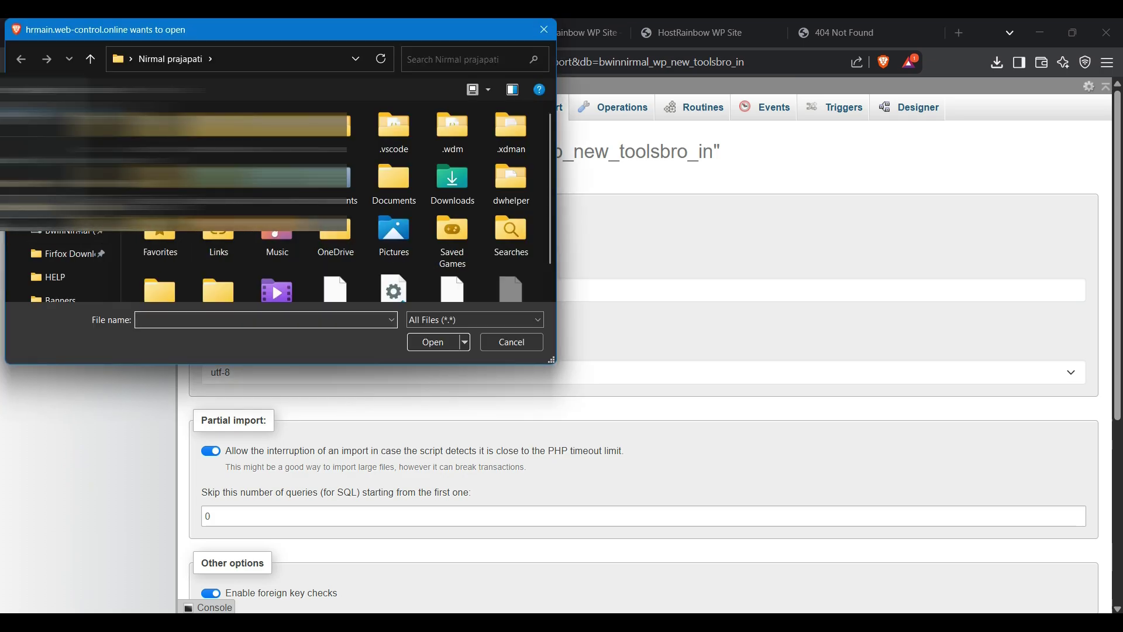
pyautogui.scroll(-2, 63, 266)
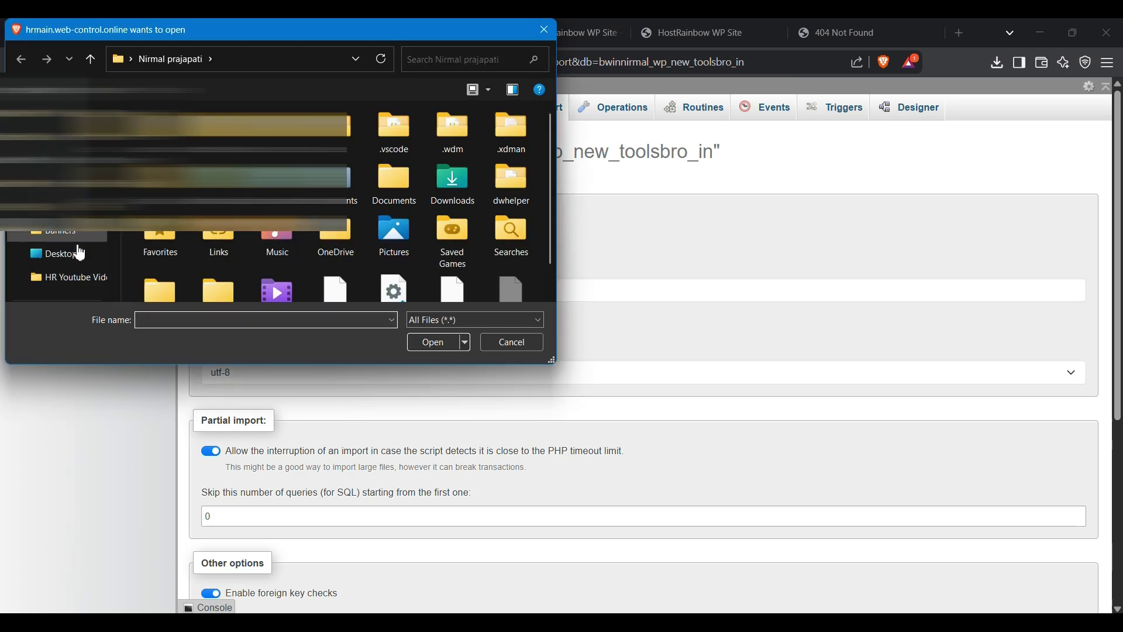
pyautogui.scroll(-2, 87, 281)
pyautogui.click(79, 240)
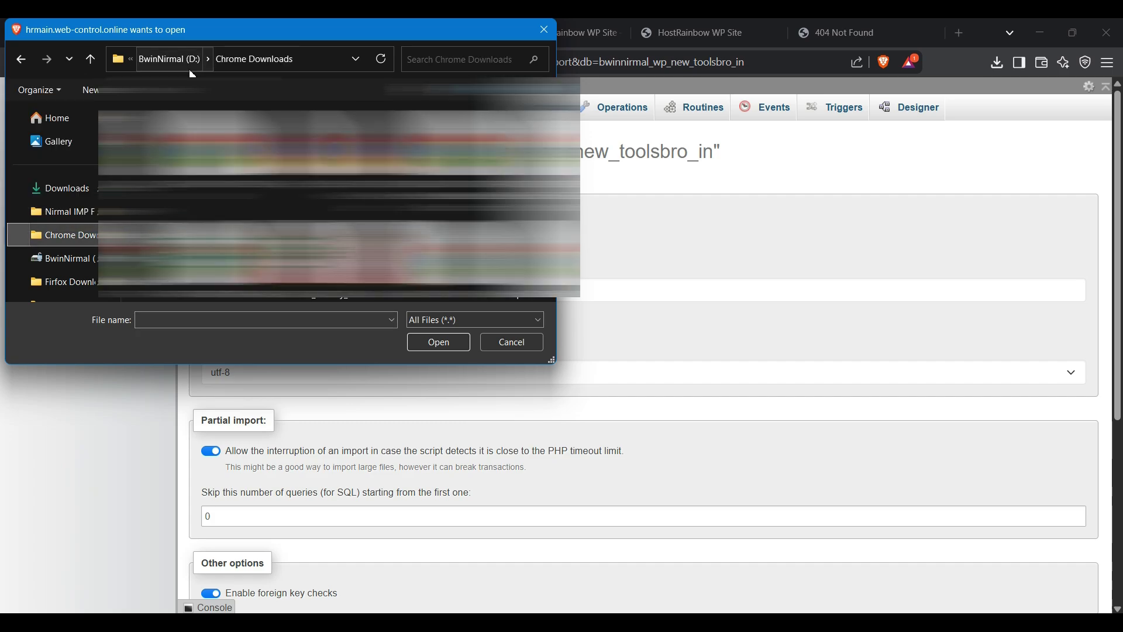
pyautogui.scroll(-3, 65, 246)
pyautogui.click(65, 254)
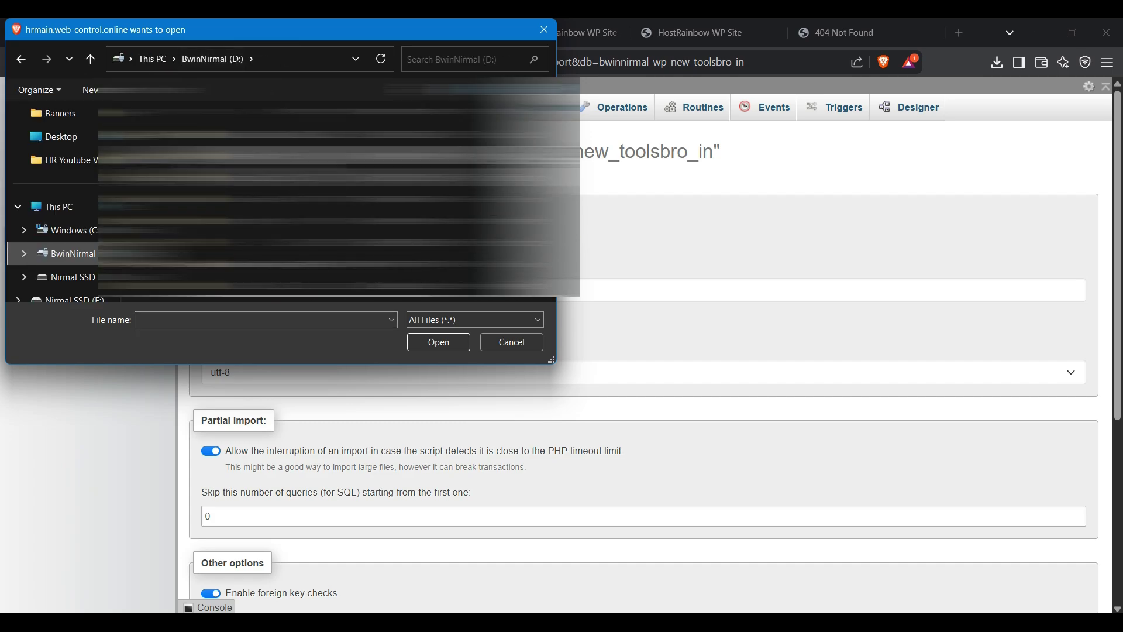
pyautogui.doubleClick(217, 209)
pyautogui.doubleClick(246, 136)
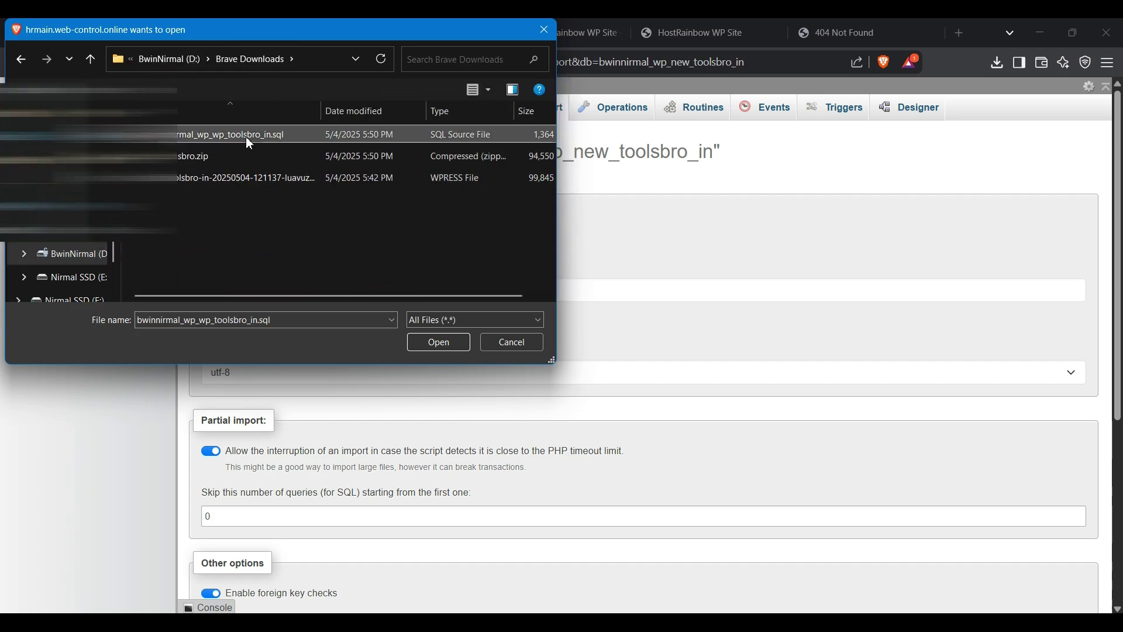
pyautogui.scroll(-5, 606, 269)
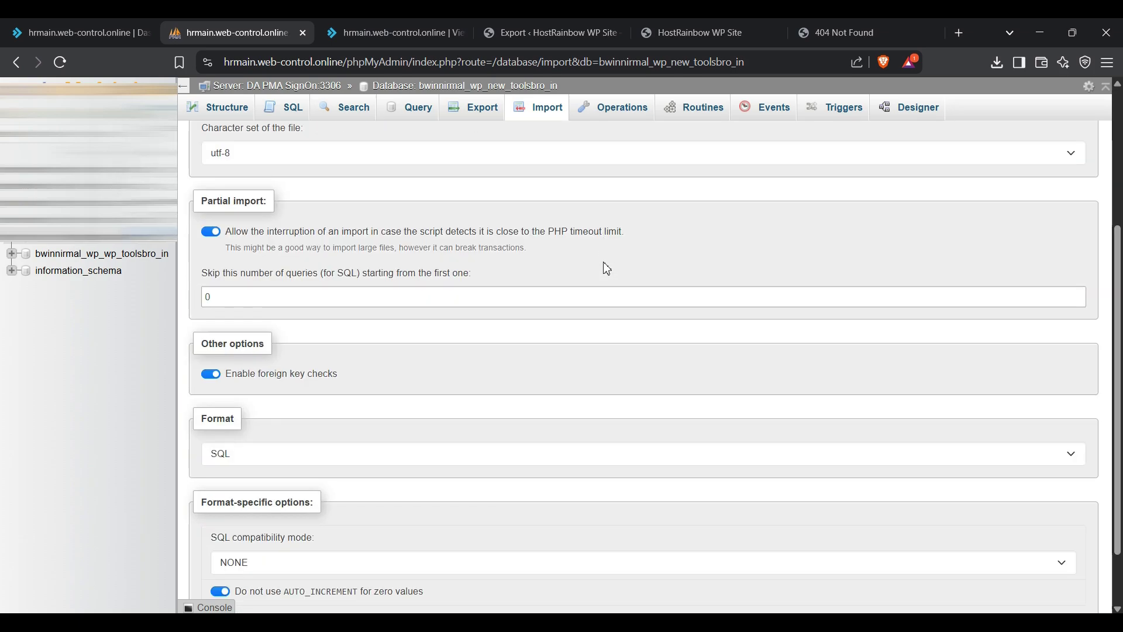
pyautogui.click(218, 568)
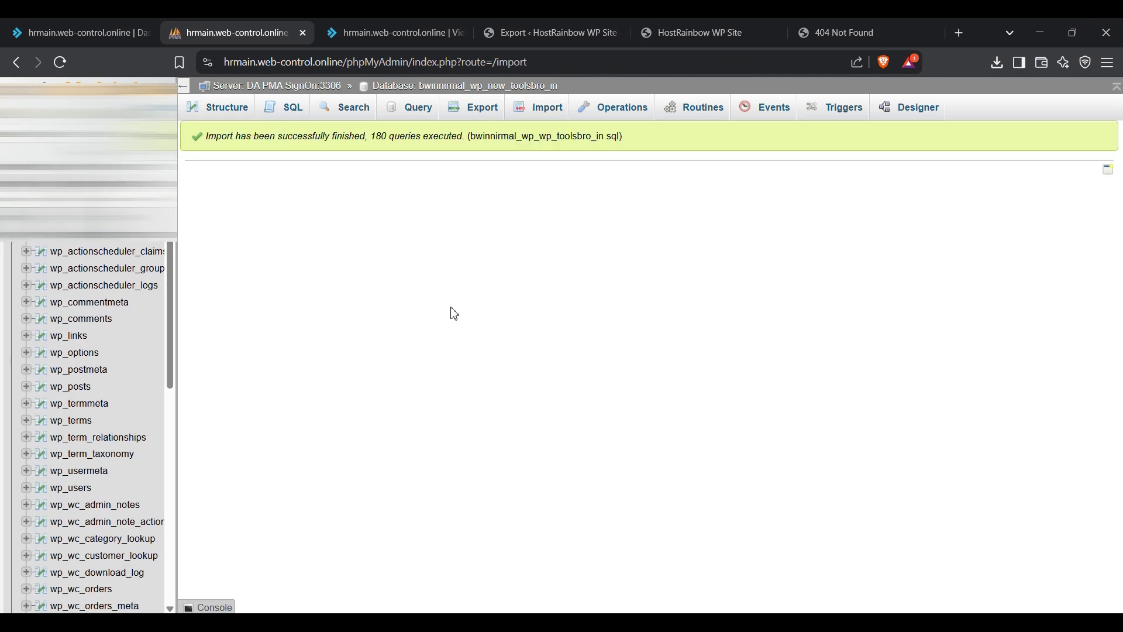
pyautogui.click(550, 33)
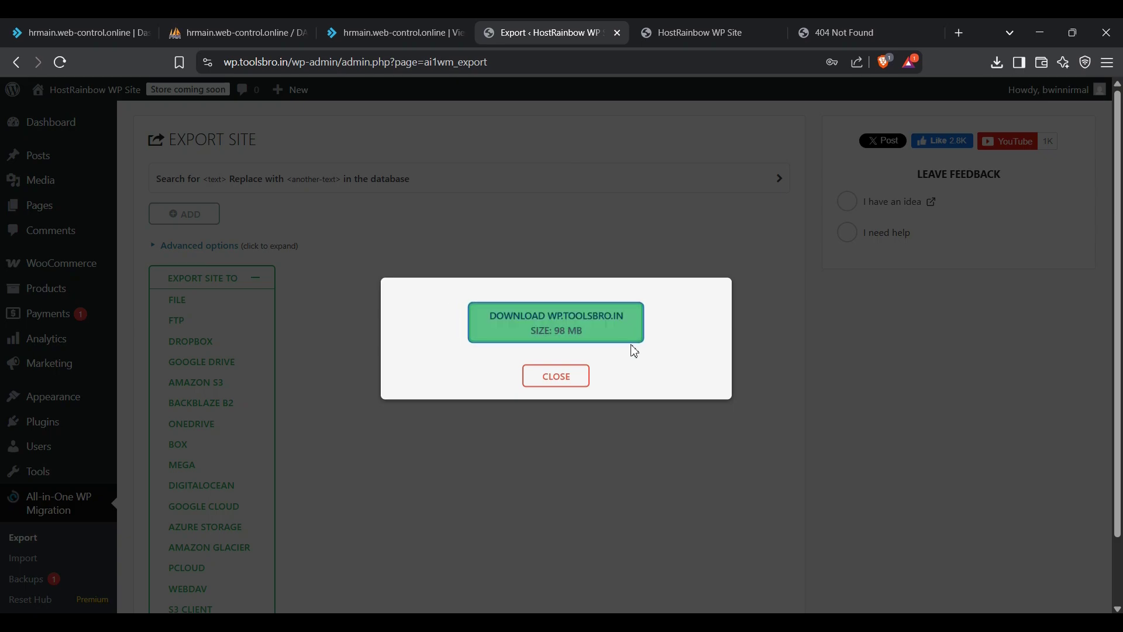
pyautogui.click(426, 38)
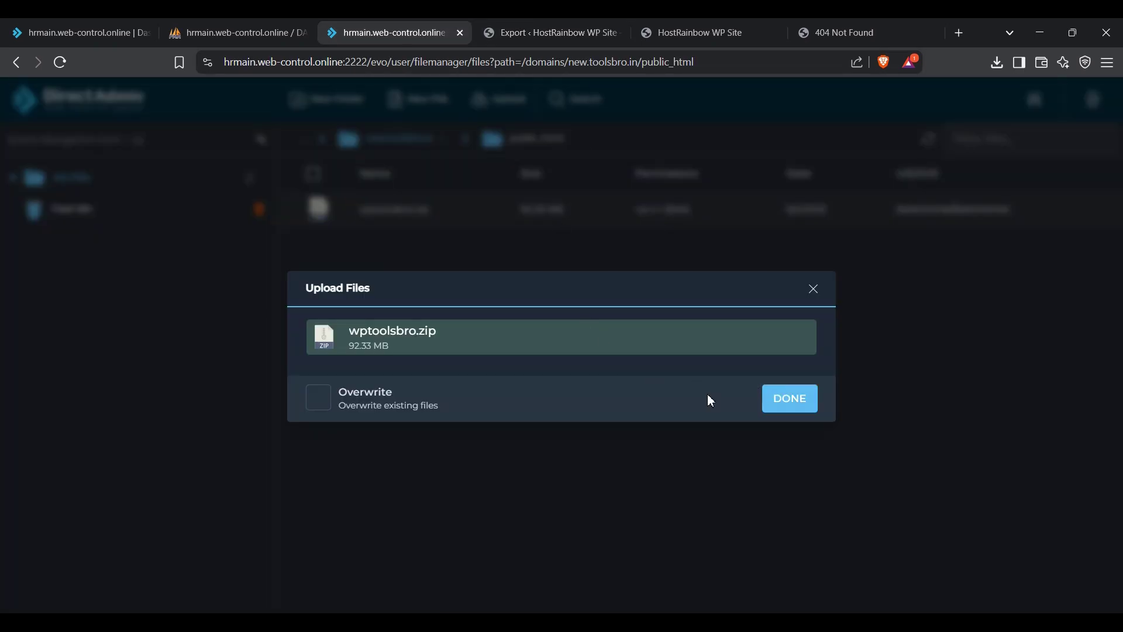
# Step: Extract wptoolsbro.zip into /domains/new.toolsbro.in/public_html
pyautogui.click(787, 404)
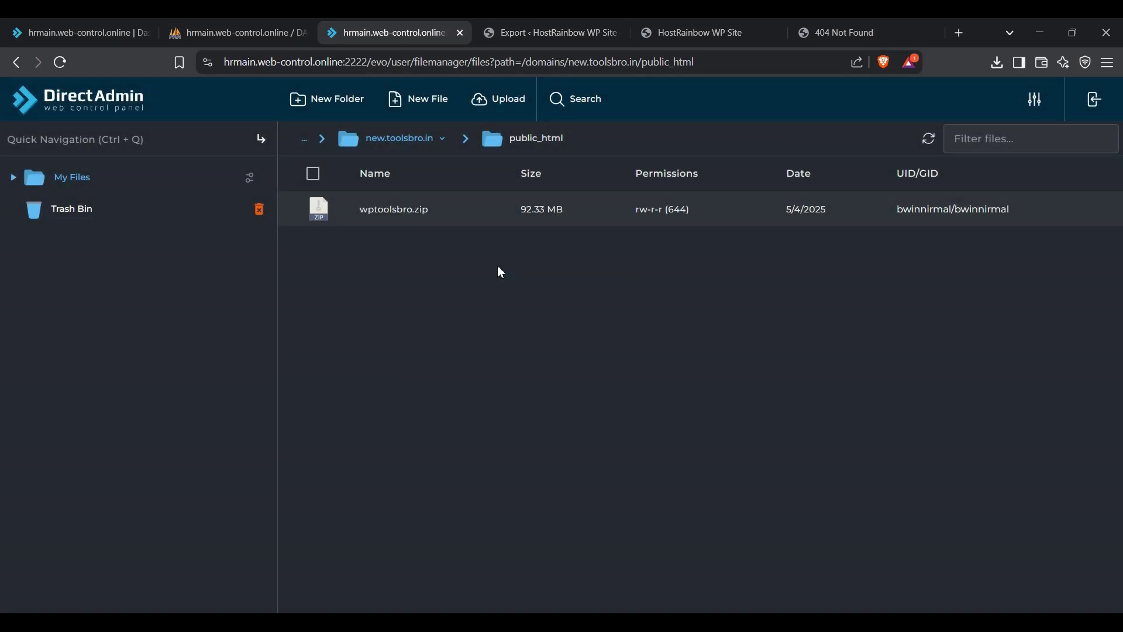
pyautogui.rightClick(497, 267)
pyautogui.click(423, 323)
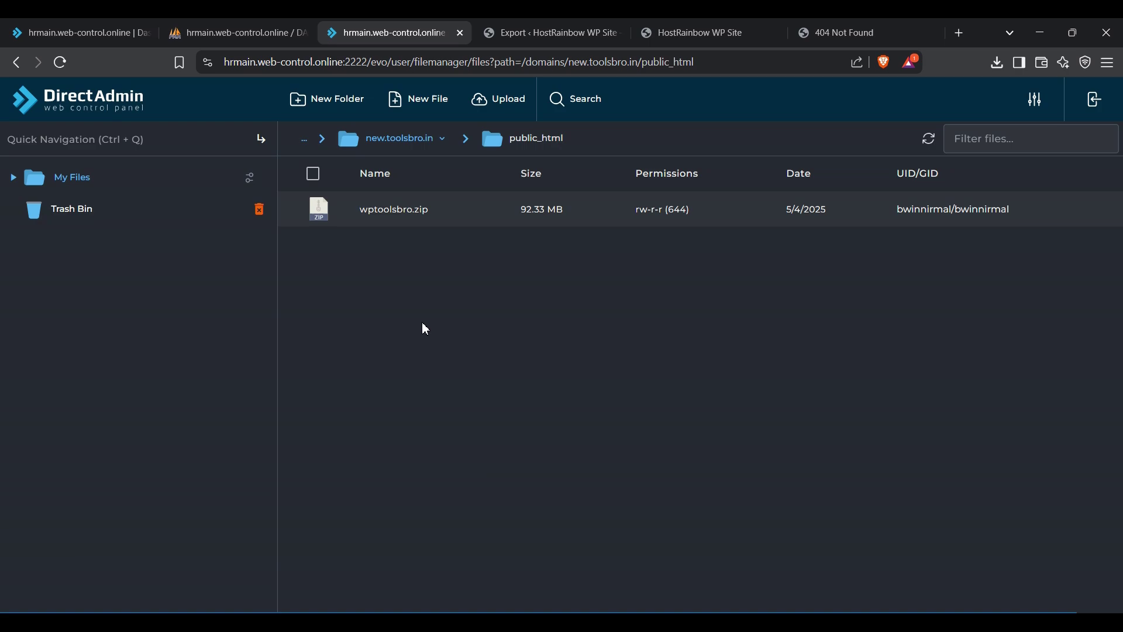
pyautogui.rightClick(444, 227)
pyautogui.click(471, 236)
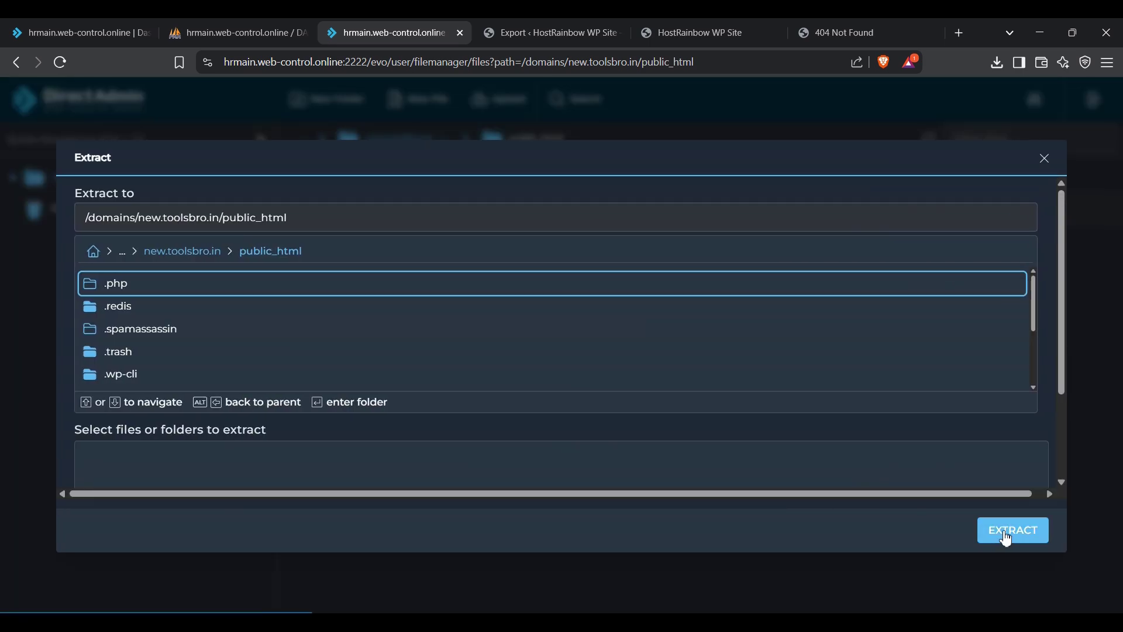
pyautogui.scroll(-2, 1006, 467)
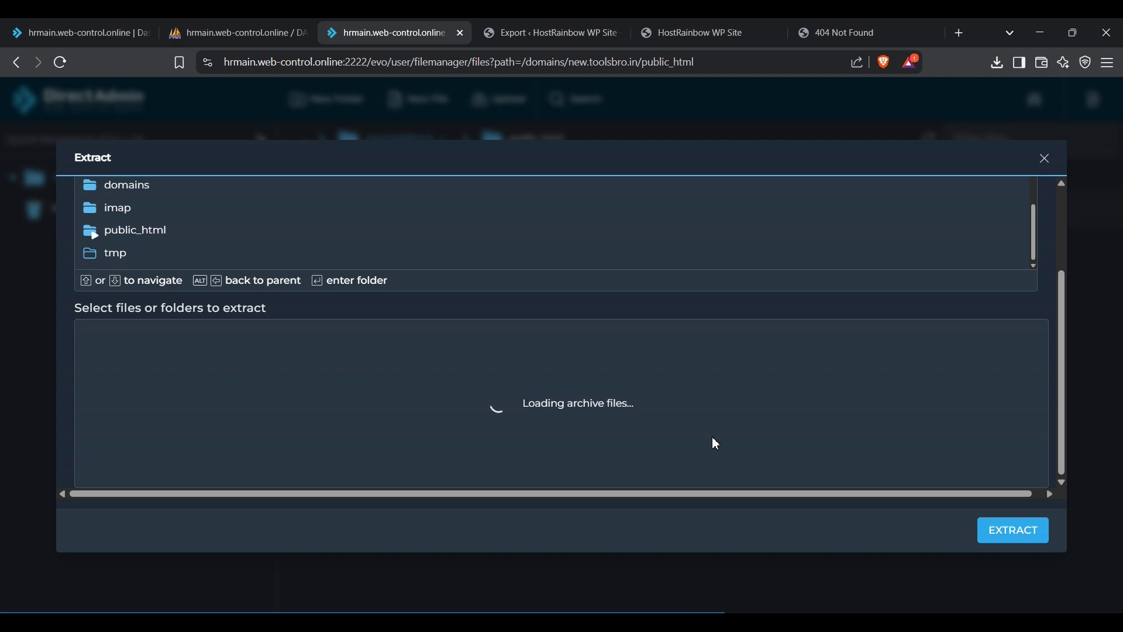
pyautogui.click(1012, 534)
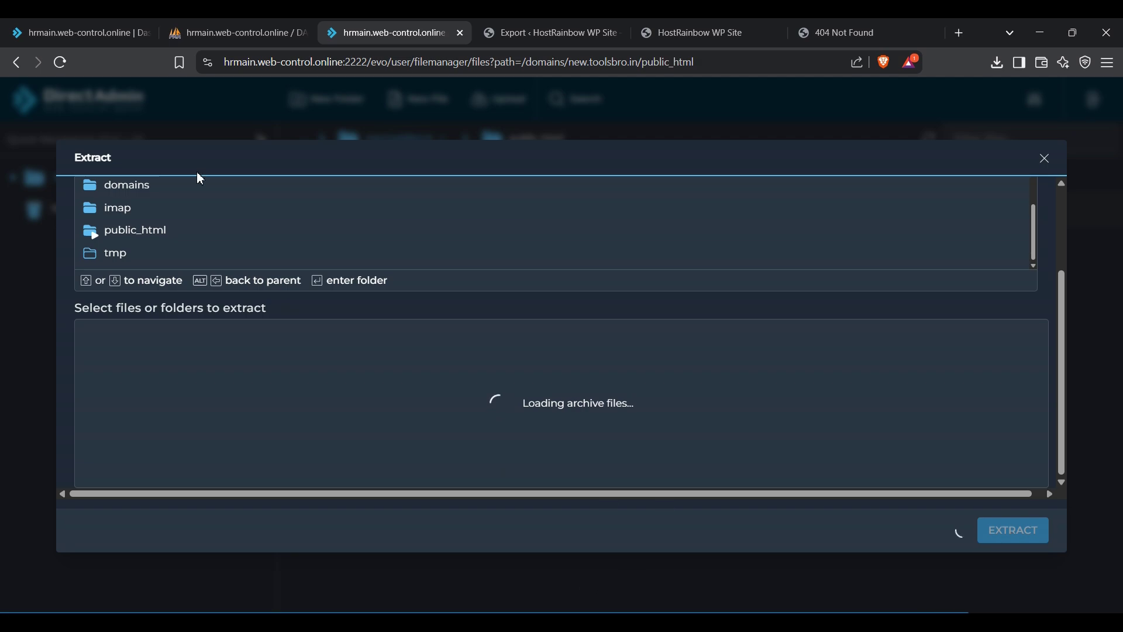
pyautogui.click(68, 45)
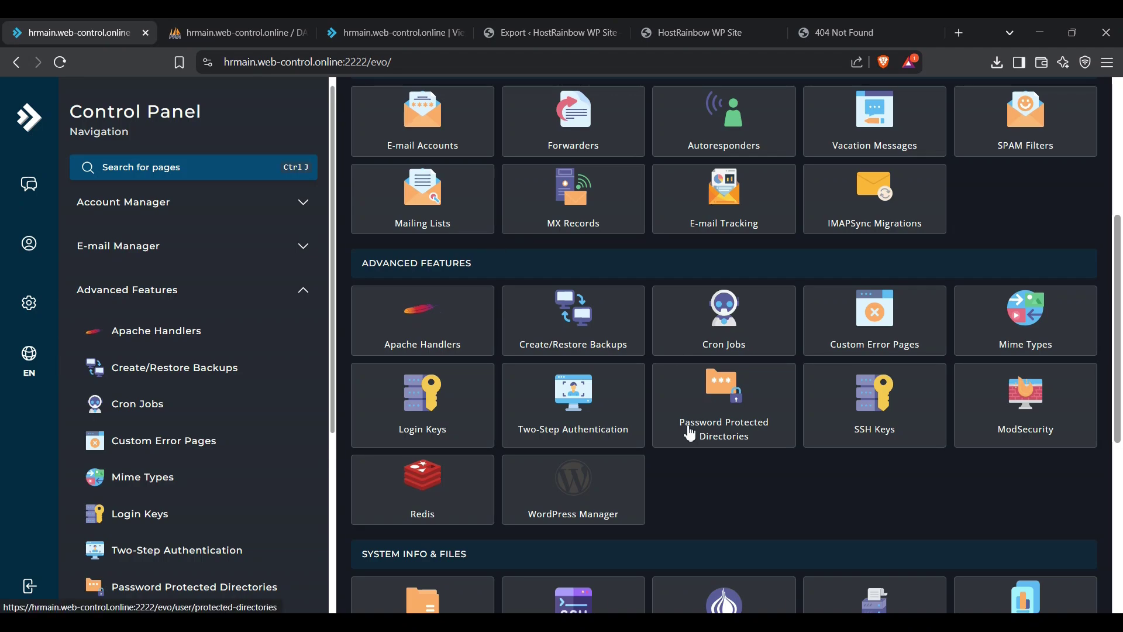
# Step: Scroll the extracted WordPress files to wp-config.php, checking the new database name in the notes
pyautogui.scroll(1, 813, 506)
pyautogui.scroll(2, 816, 513)
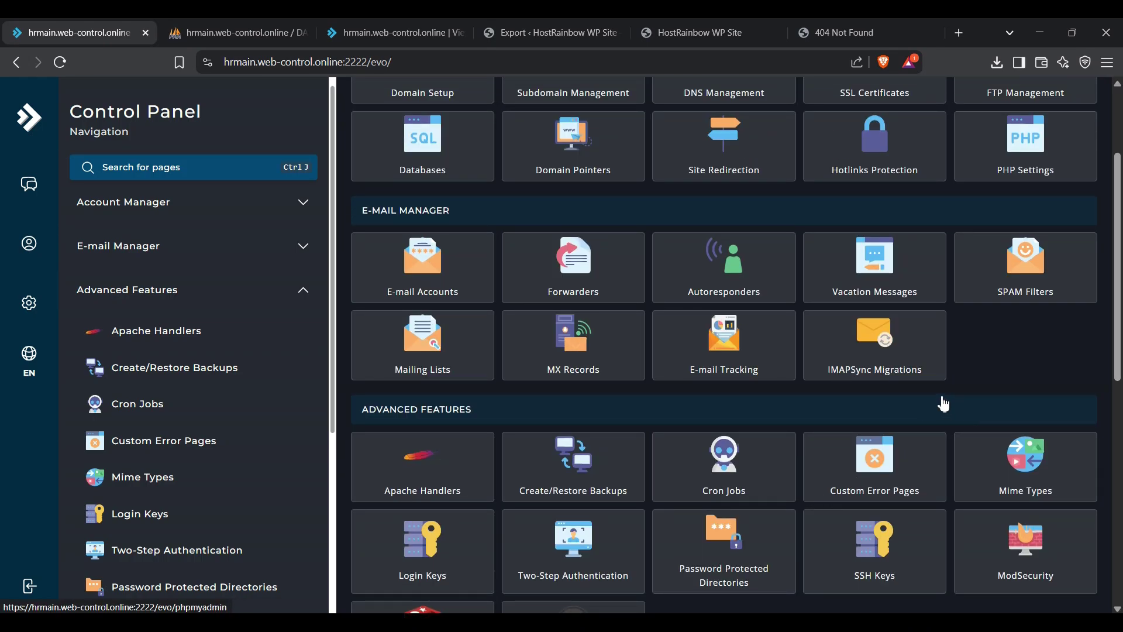
pyautogui.scroll(-9, 768, 375)
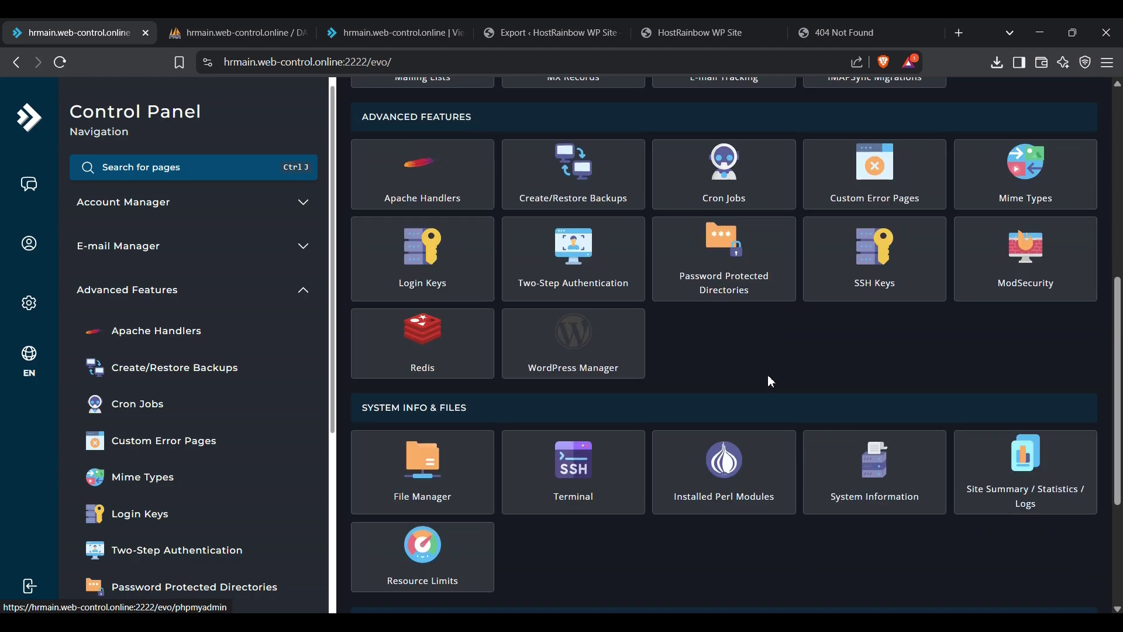
pyautogui.scroll(10, 644, 404)
pyautogui.scroll(2, 613, 429)
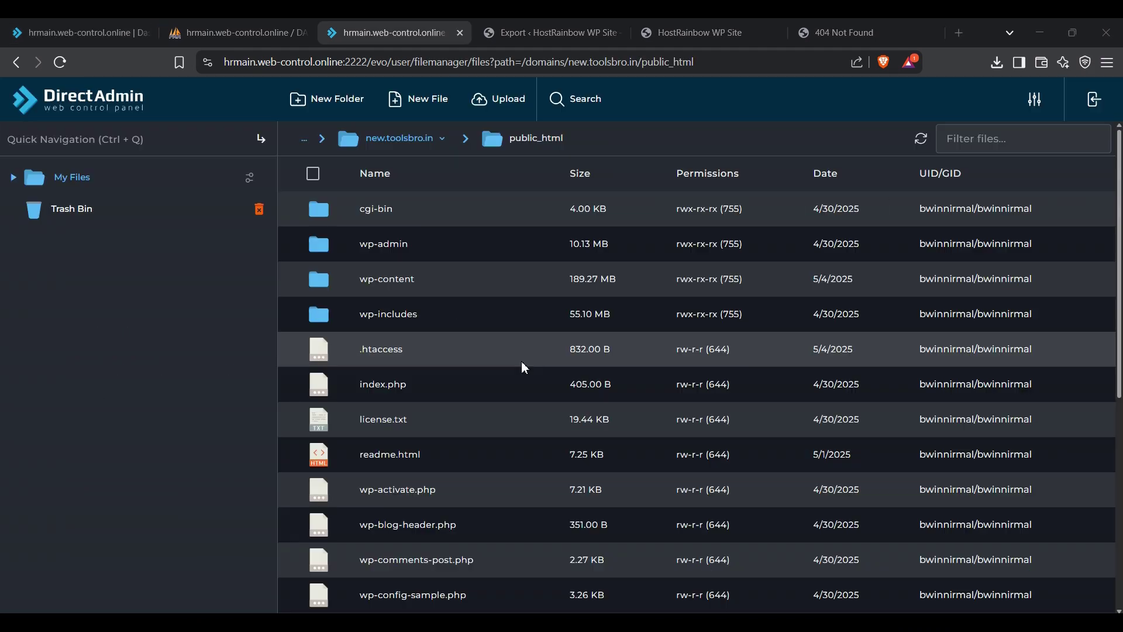
pyautogui.scroll(-7, 518, 363)
pyautogui.scroll(6, 460, 404)
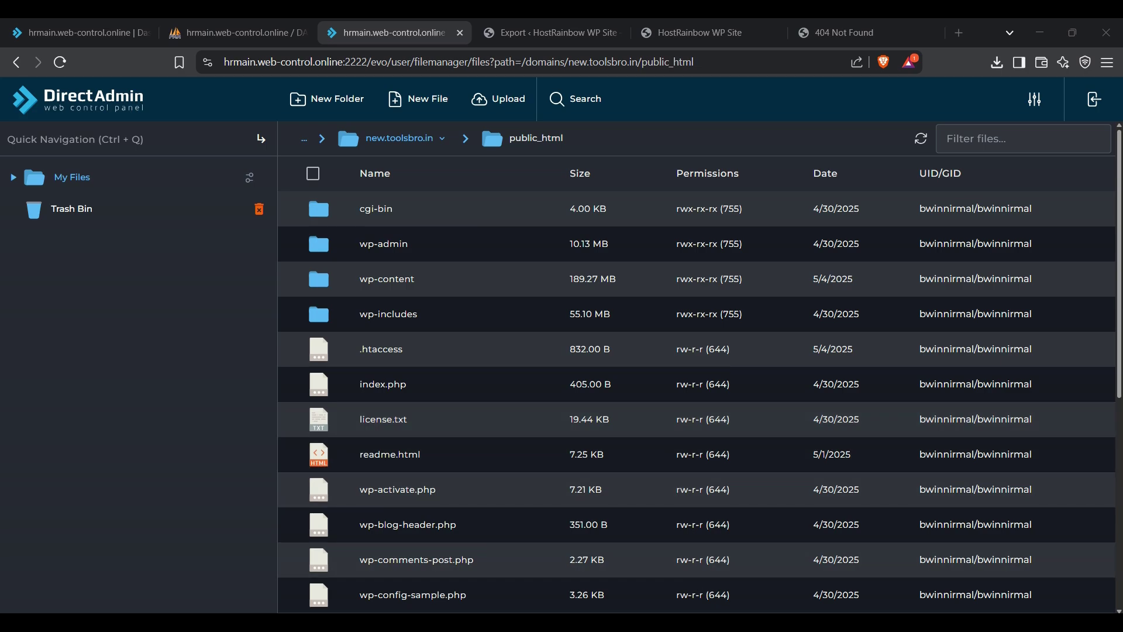
pyautogui.hotkey('alt', 'Tab')
pyautogui.moveTo(162, 371); pyautogui.dragTo(349, 397)
pyautogui.click(349, 397)
pyautogui.hotkey('alt', 'Tab')
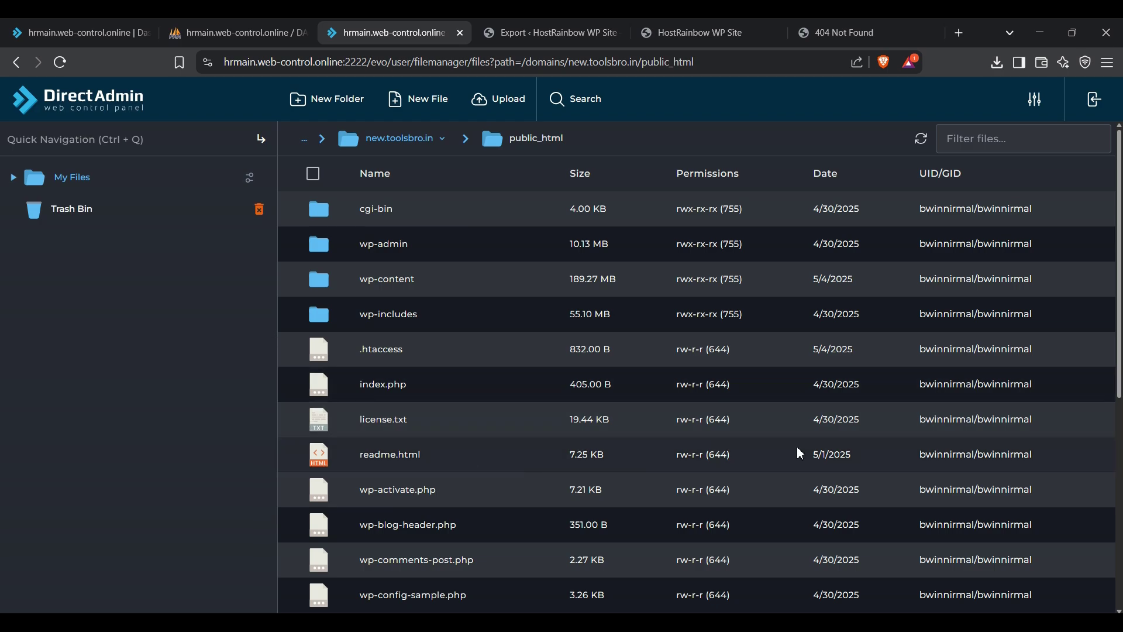
pyautogui.scroll(-1, 410, 409)
pyautogui.scroll(-5, 554, 371)
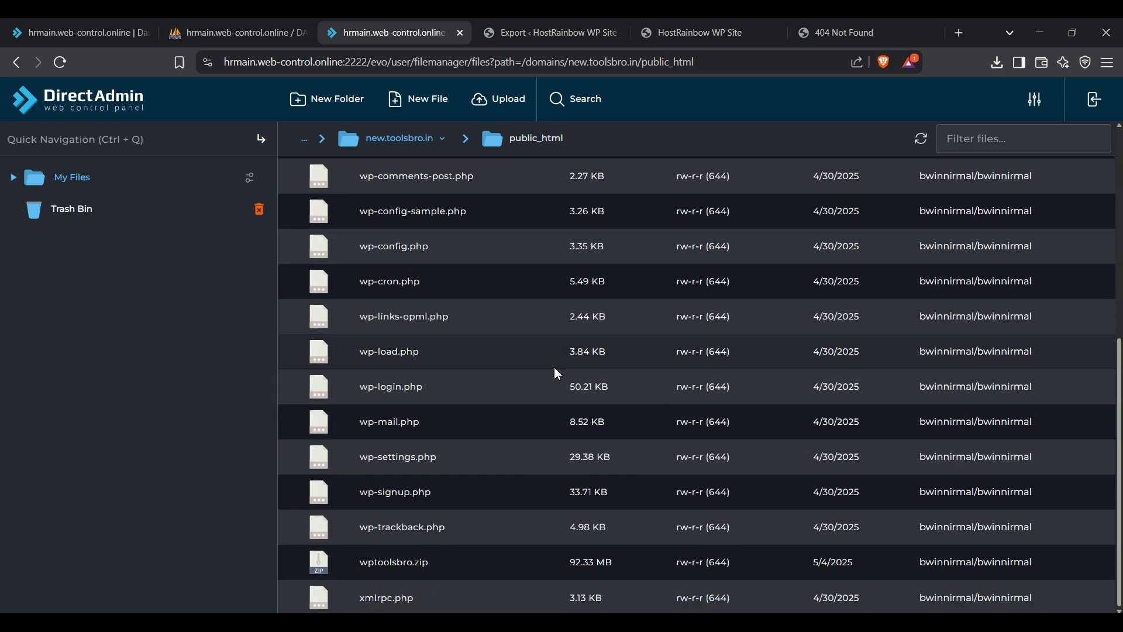
# Step: Open wp-config.php in the editor and locate the database name, user and password values
pyautogui.rightClick(484, 257)
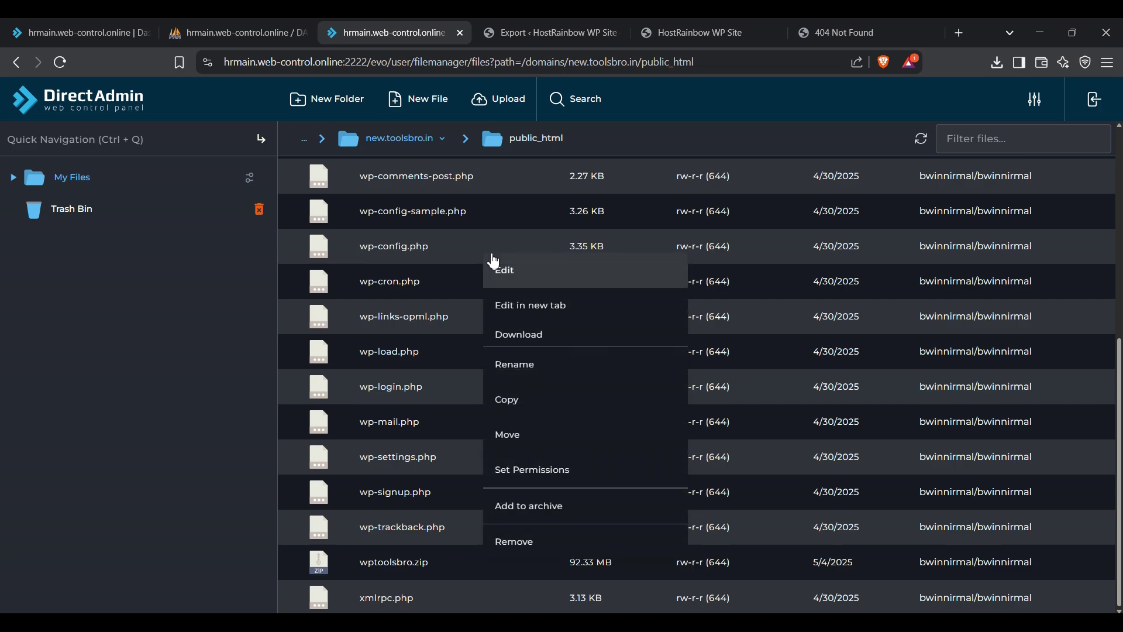
pyautogui.click(497, 270)
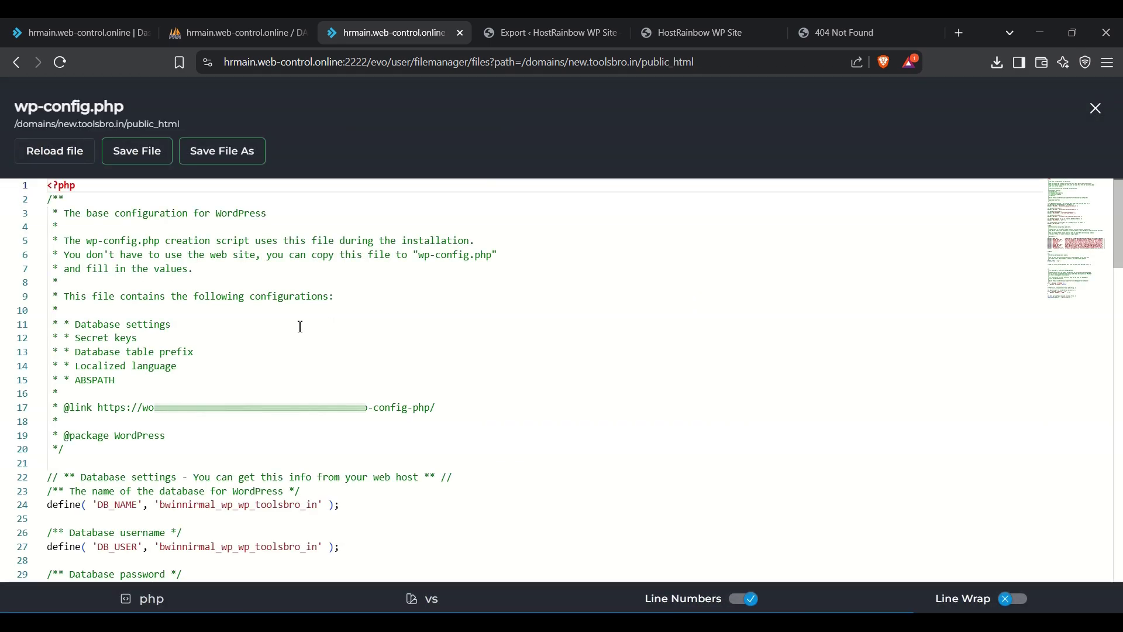
pyautogui.scroll(-3, 298, 324)
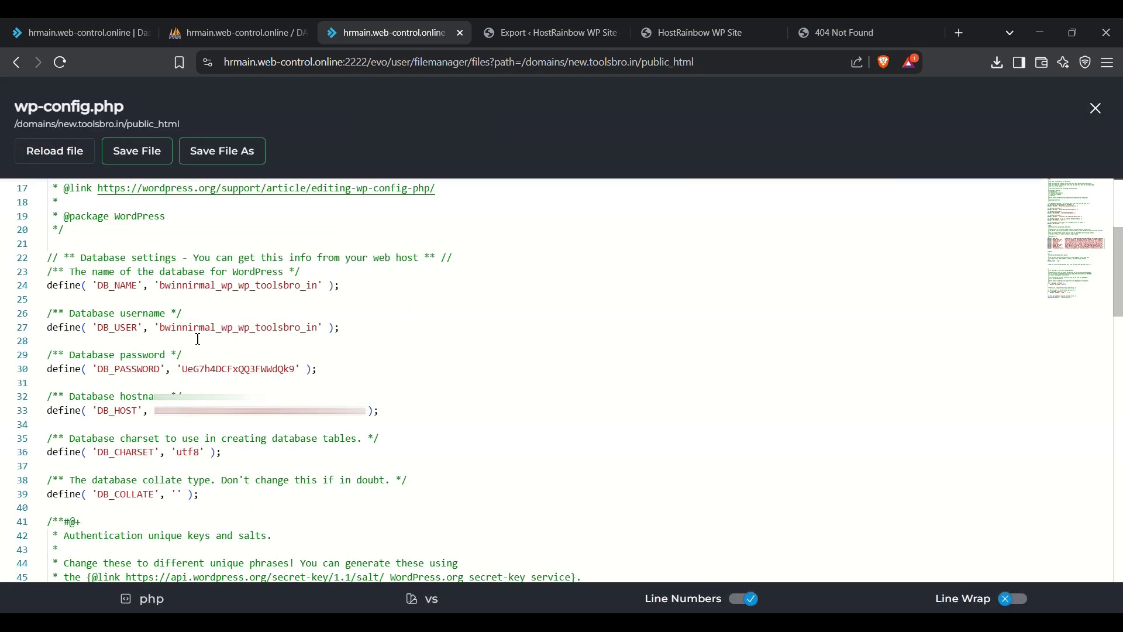
pyautogui.doubleClick(247, 287)
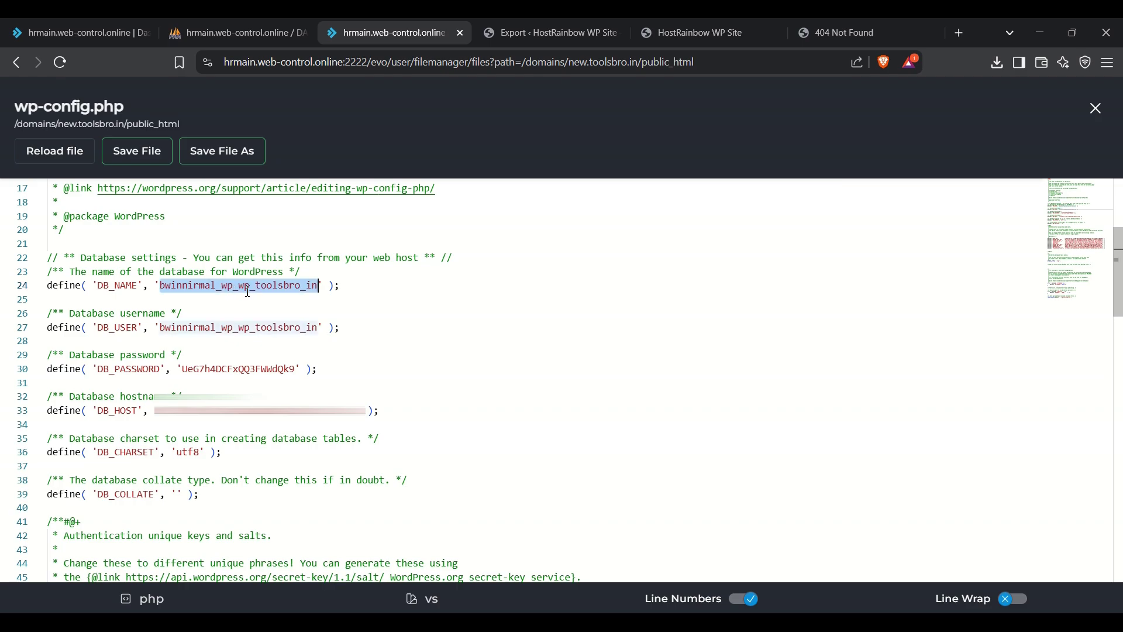
pyautogui.doubleClick(261, 329)
pyautogui.doubleClick(245, 370)
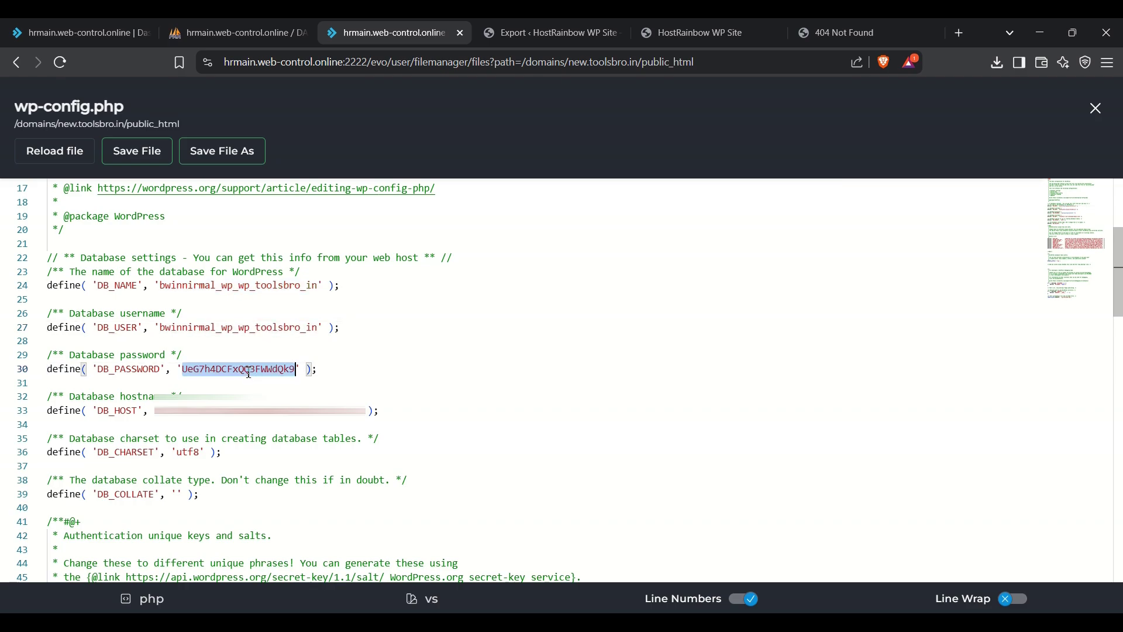
pyautogui.doubleClick(263, 288)
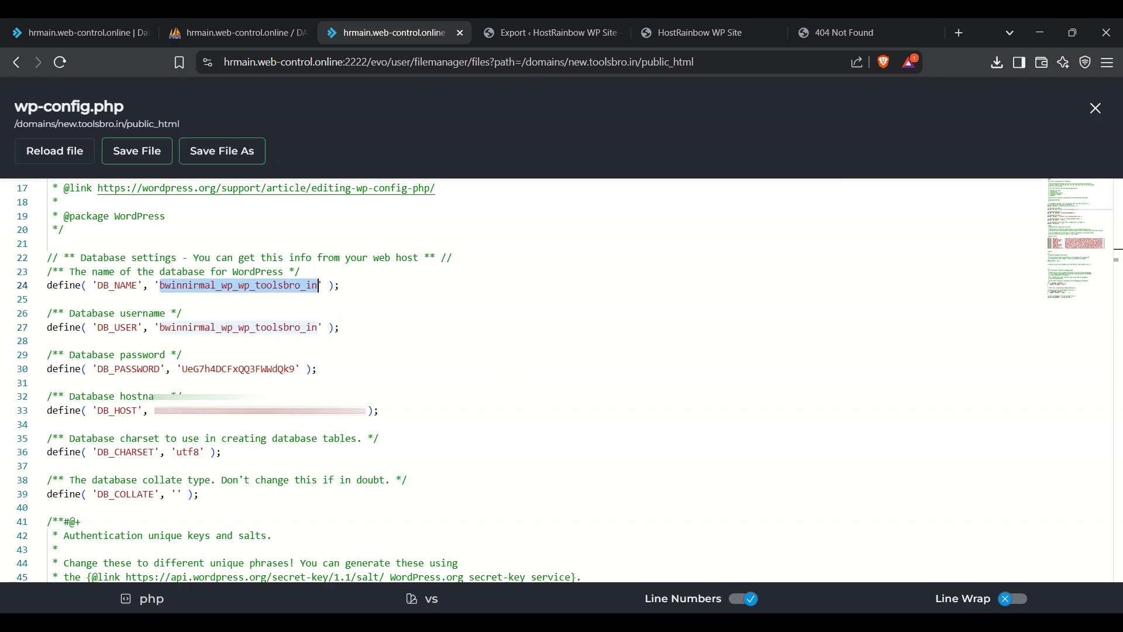
# Step: Paste the new database username from the notes into DB_NAME and DB_USER
pyautogui.hotkey('alt', 'Tab')
pyautogui.moveTo(328, 373); pyautogui.dragTo(319, 373)
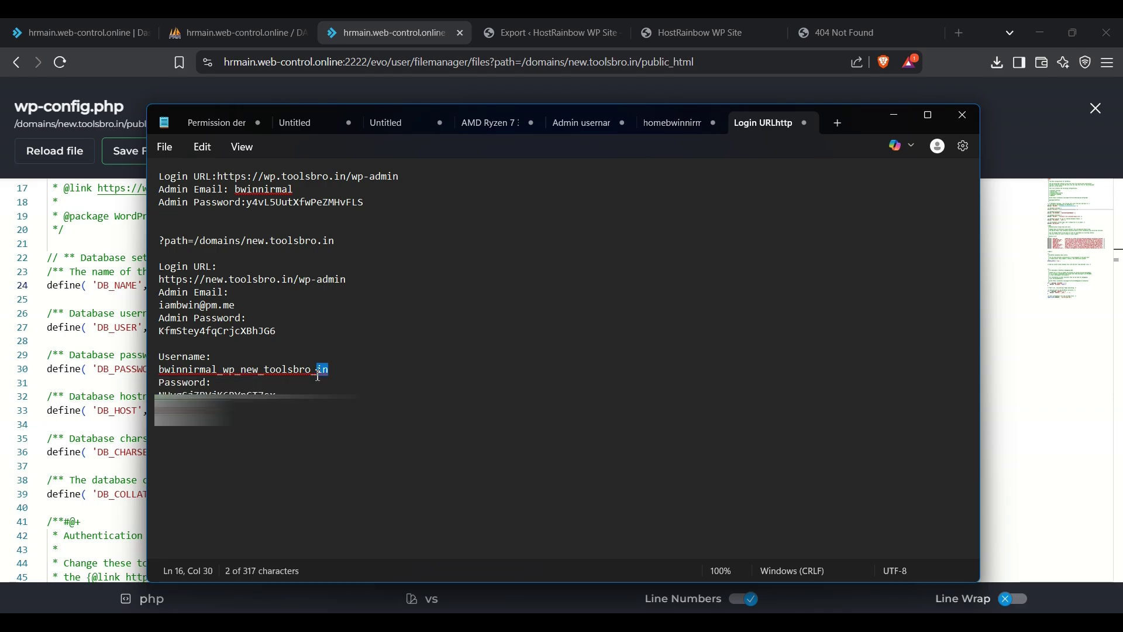
pyautogui.click(295, 369)
pyautogui.moveTo(162, 370); pyautogui.dragTo(327, 374)
pyautogui.hotkey('ctrl', 'c')
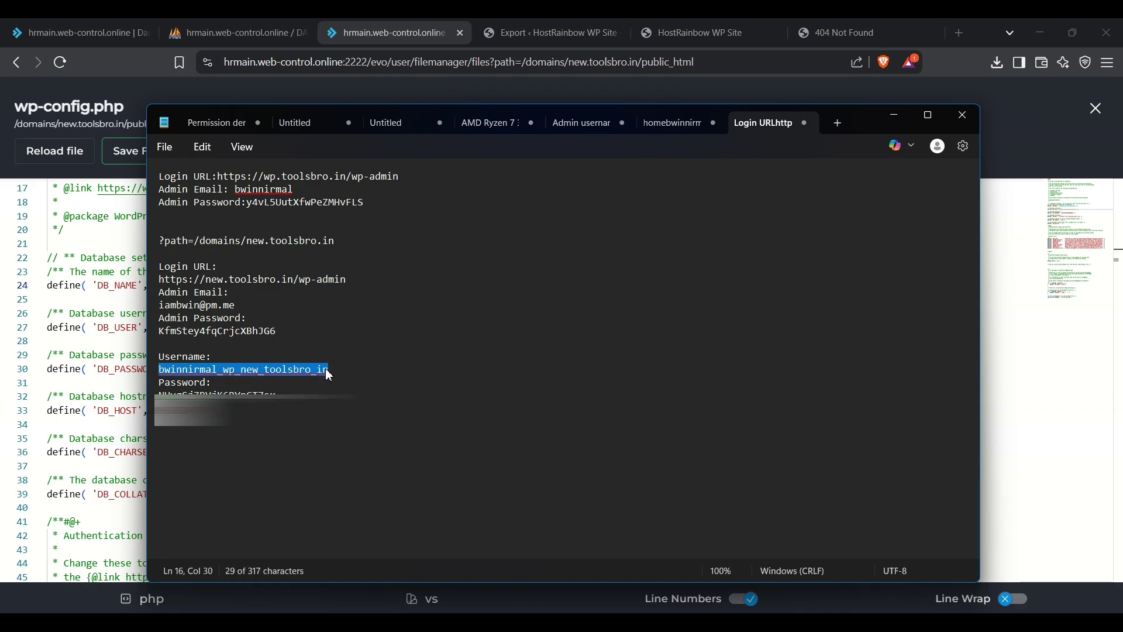
pyautogui.hotkey('alt', 'Tab')
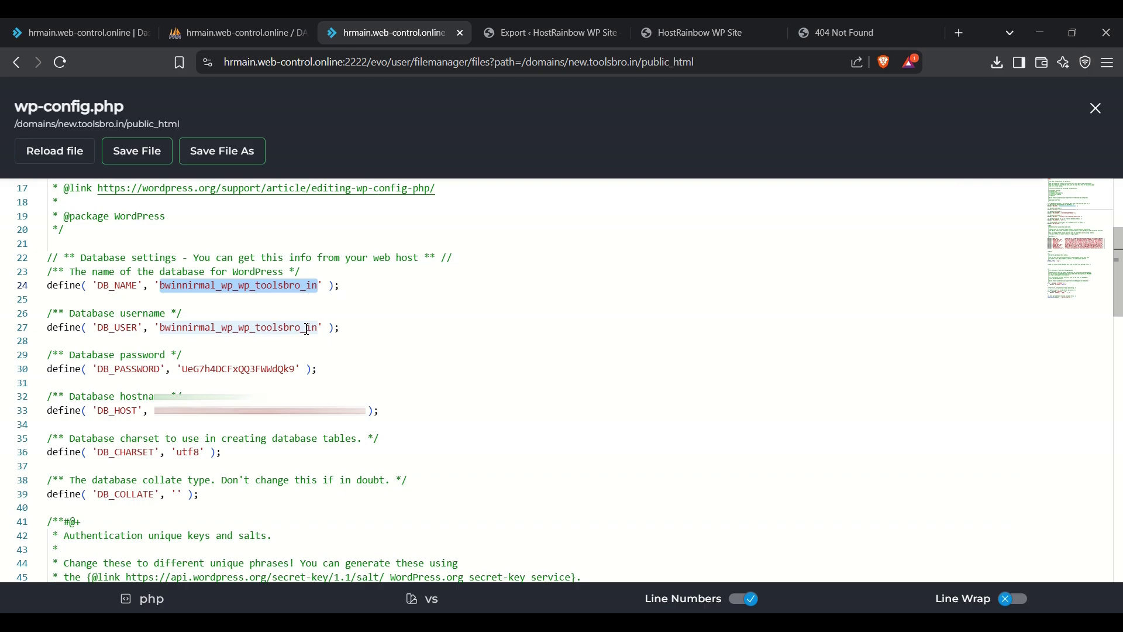
pyautogui.hotkey('ctrl', 'v')
pyautogui.doubleClick(308, 327)
pyautogui.hotkey('ctrl', 'v')
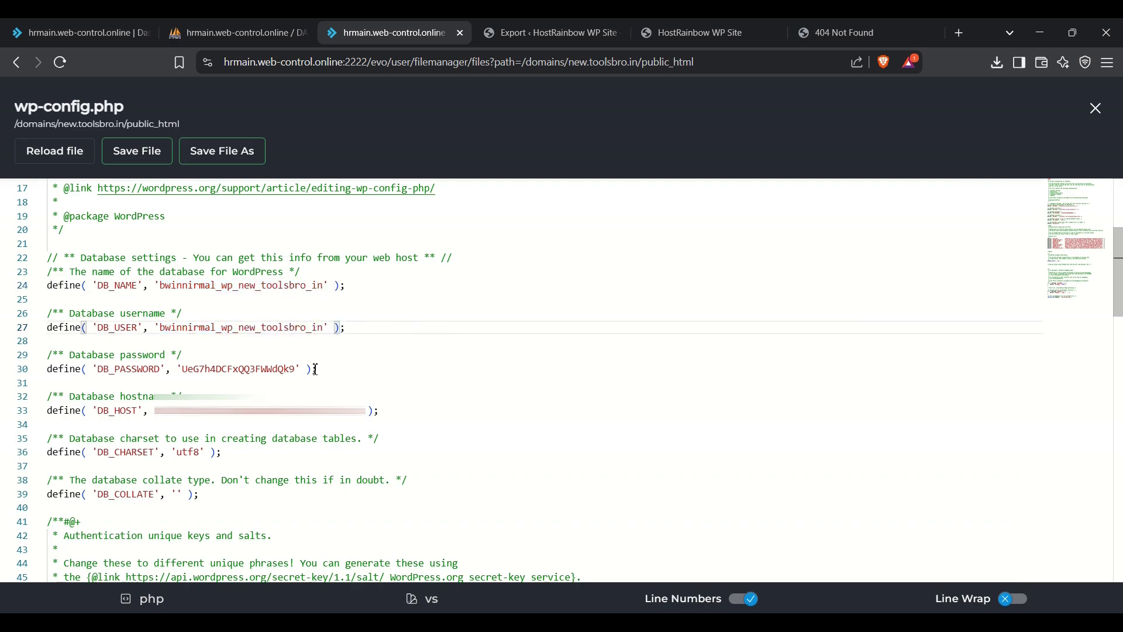
# Step: Replace DB_PASSWORD with the new password from the notes and save wp-config.php
pyautogui.hotkey('alt', 'Tab')
pyautogui.doubleClick(270, 389)
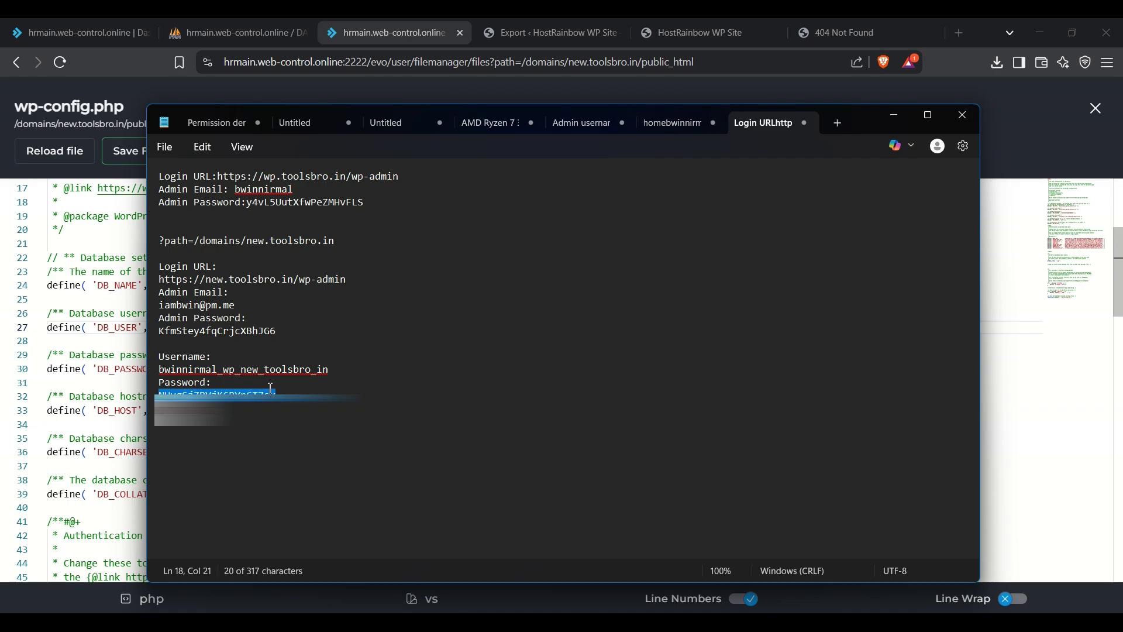
pyautogui.hotkey('ctrl', 'c')
pyautogui.hotkey('alt', 'Tab')
pyautogui.click(239, 369)
pyautogui.hotkey('ctrl', 'v')
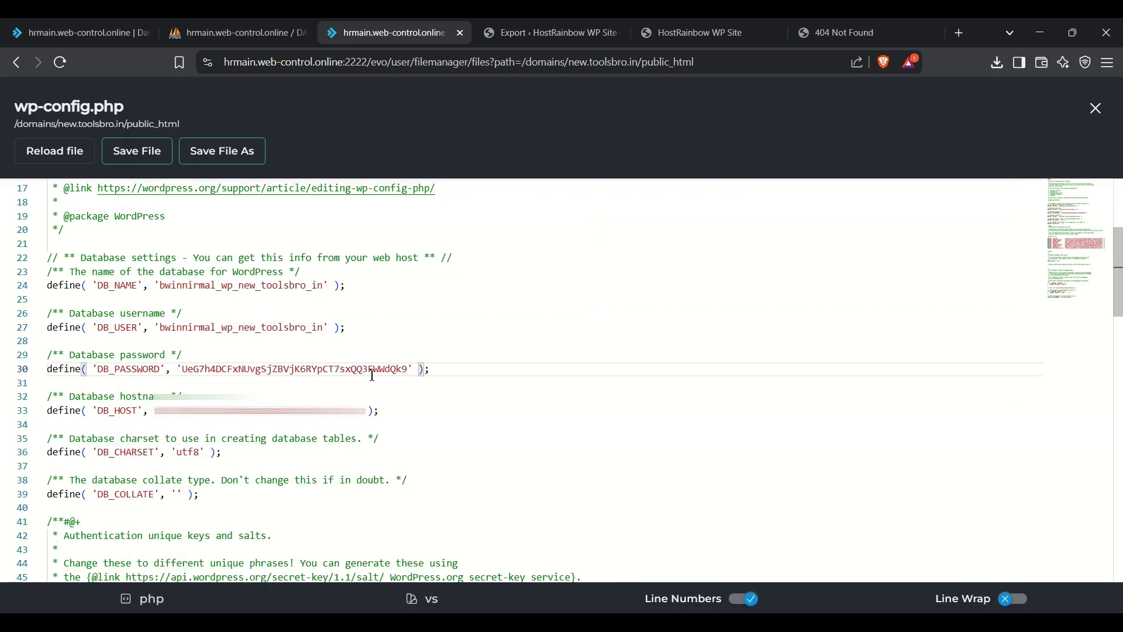
pyautogui.doubleClick(372, 375)
pyautogui.hotkey('ctrl', 'v')
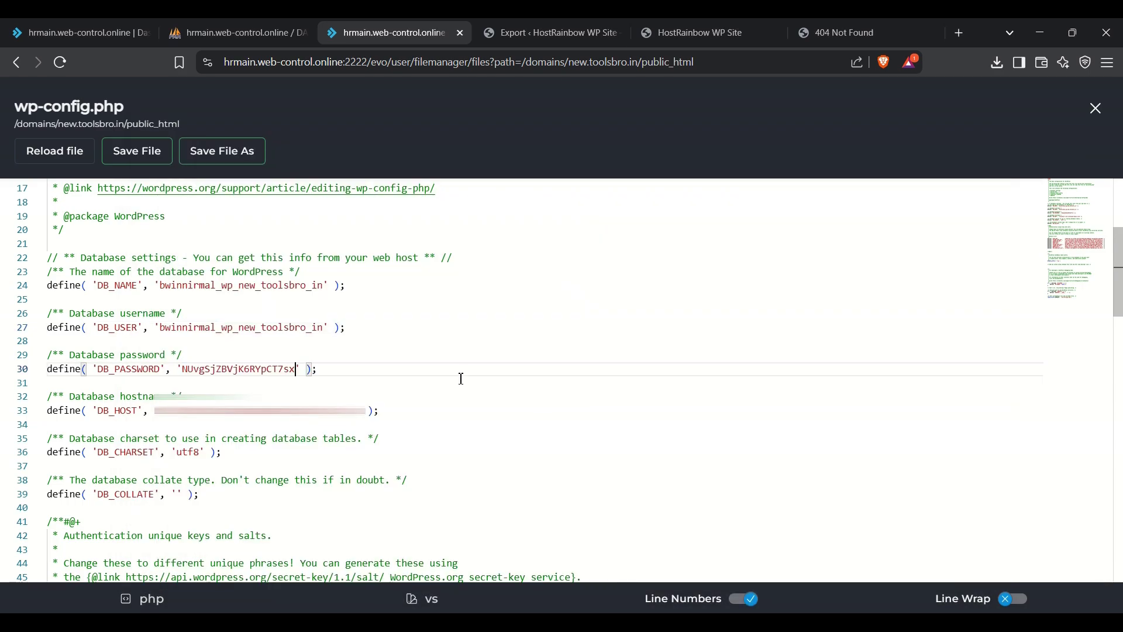
pyautogui.click(135, 152)
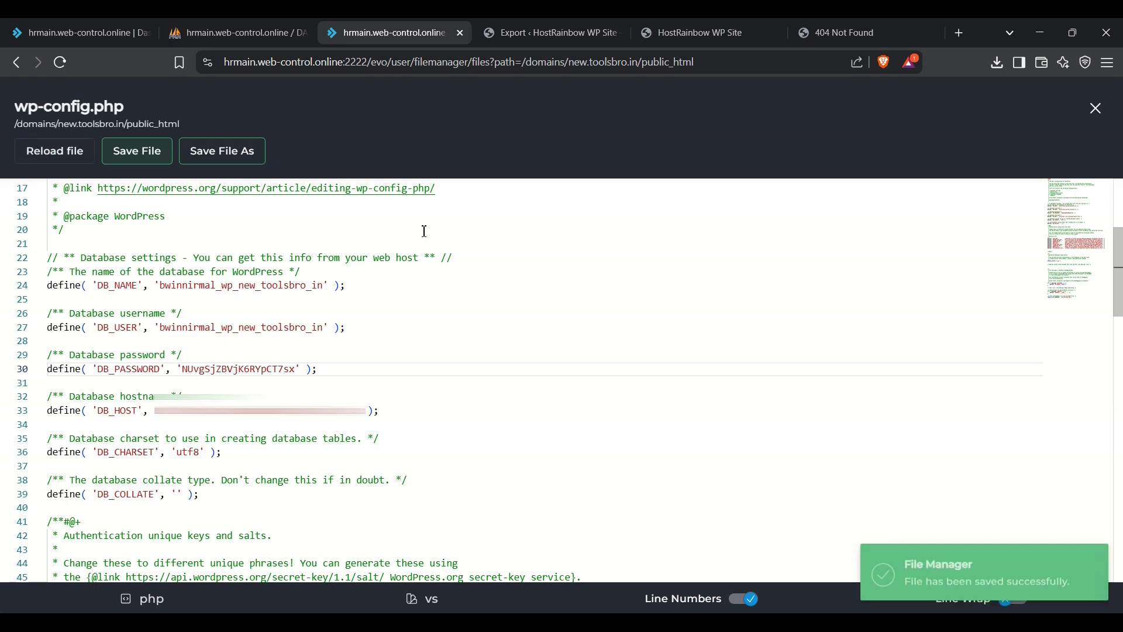
# Step: Reload the new site so the migrated HostRainbow WP Site storefront replaces the 404 page
pyautogui.click(810, 42)
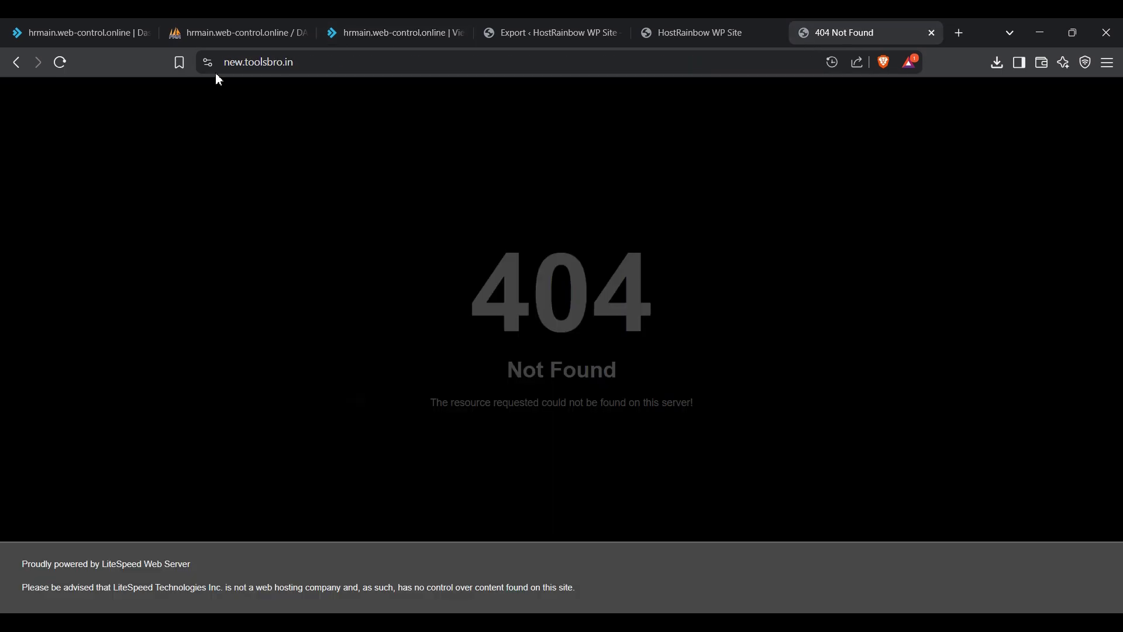
pyautogui.click(362, 58)
pyautogui.press('Return')
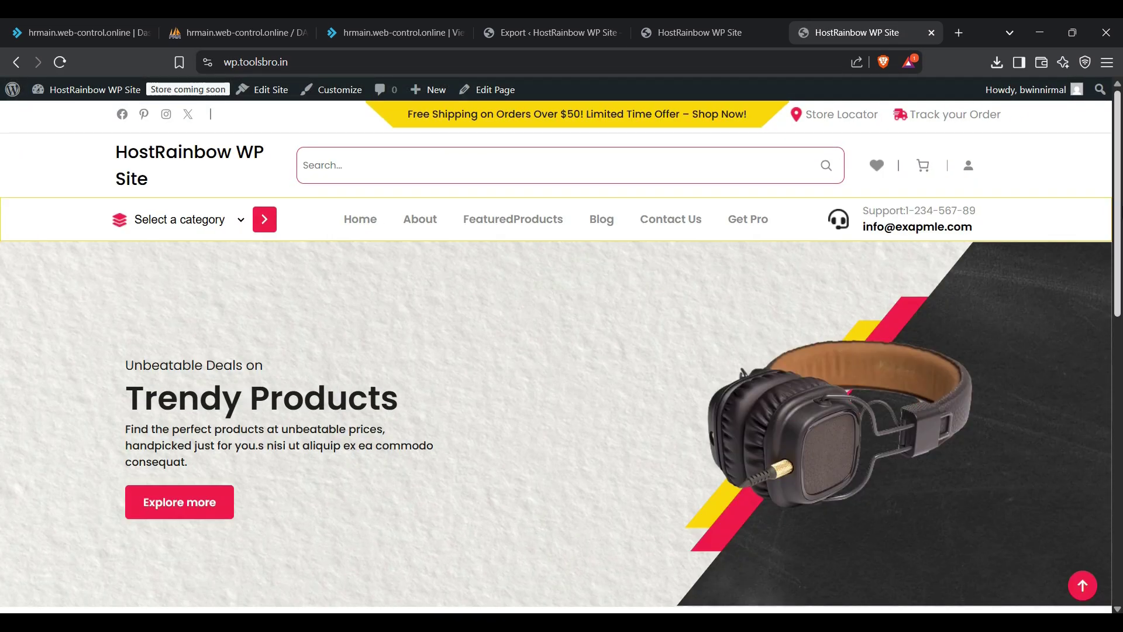
pyautogui.scroll(-10, 364, 289)
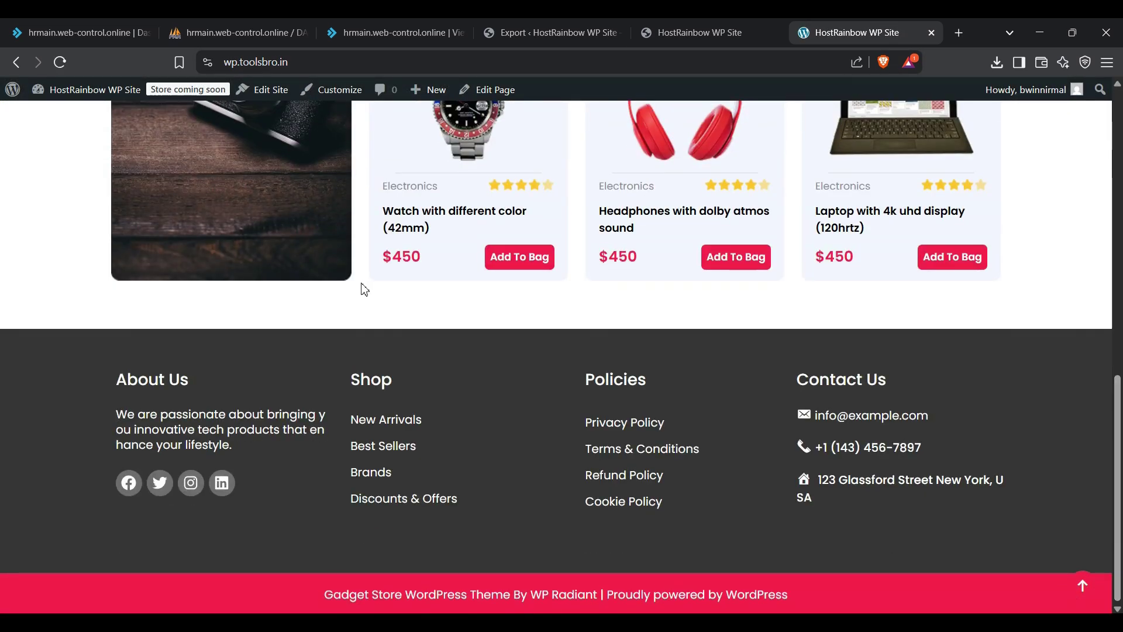
pyautogui.scroll(10, 364, 289)
# Step: Browse the storefront's Women product category, which shows 4 products
pyautogui.click(215, 228)
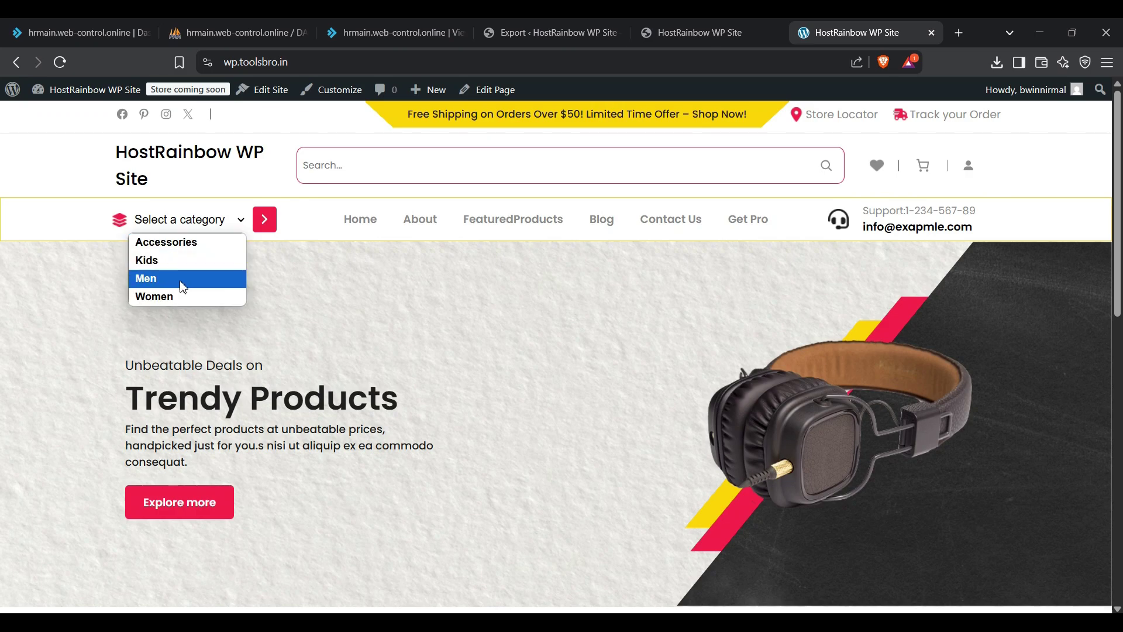
pyautogui.click(179, 294)
pyautogui.click(264, 219)
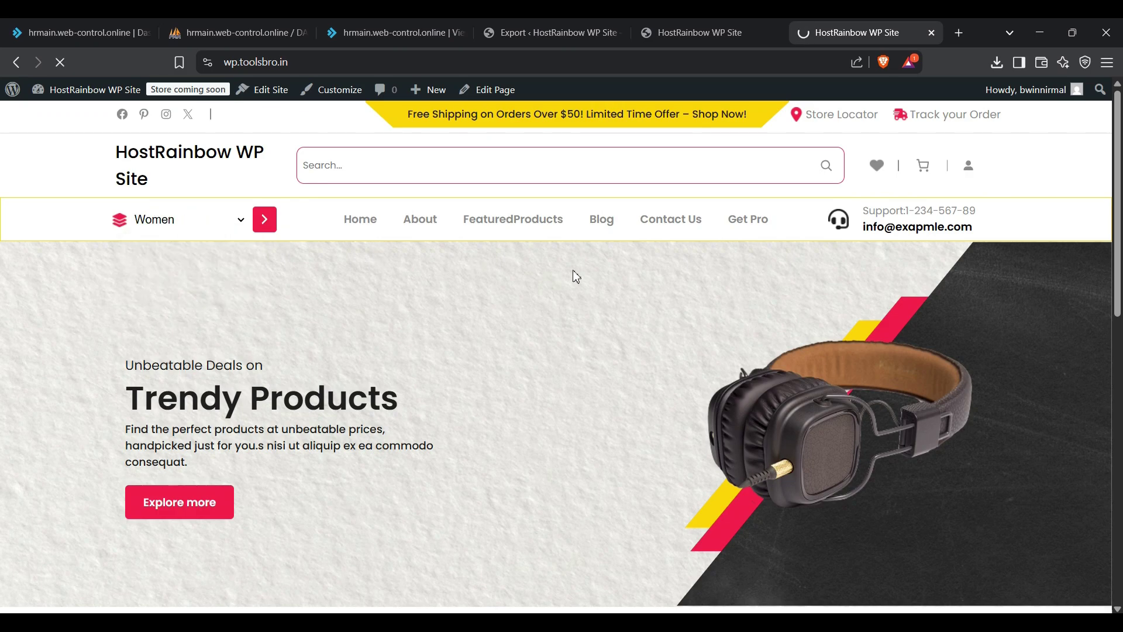
pyautogui.scroll(-8, 398, 323)
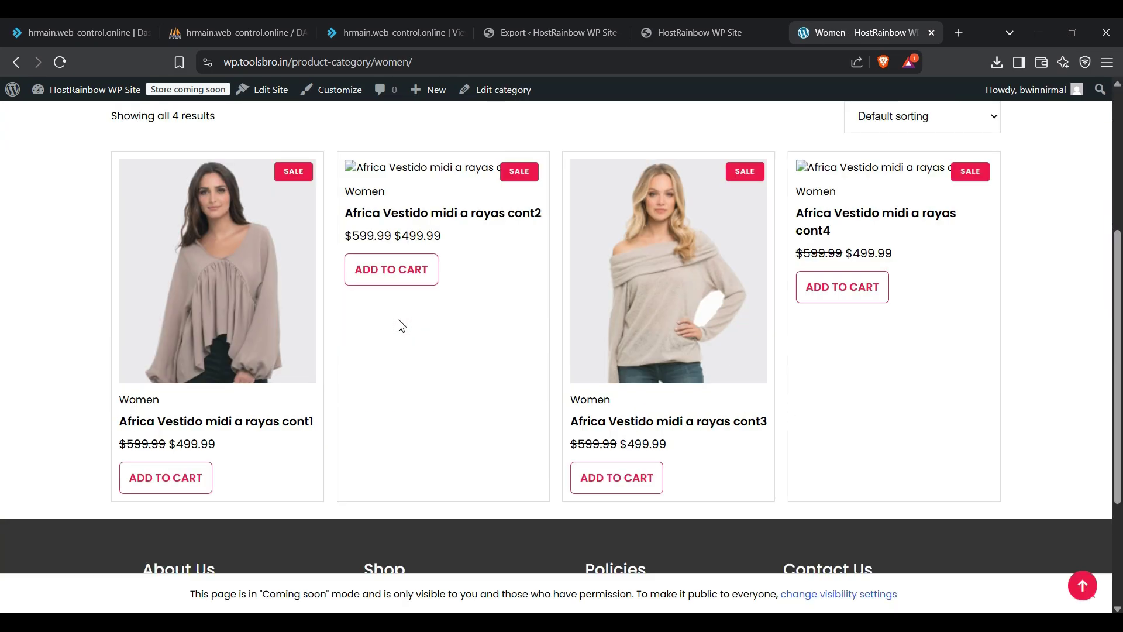
pyautogui.scroll(10, 398, 324)
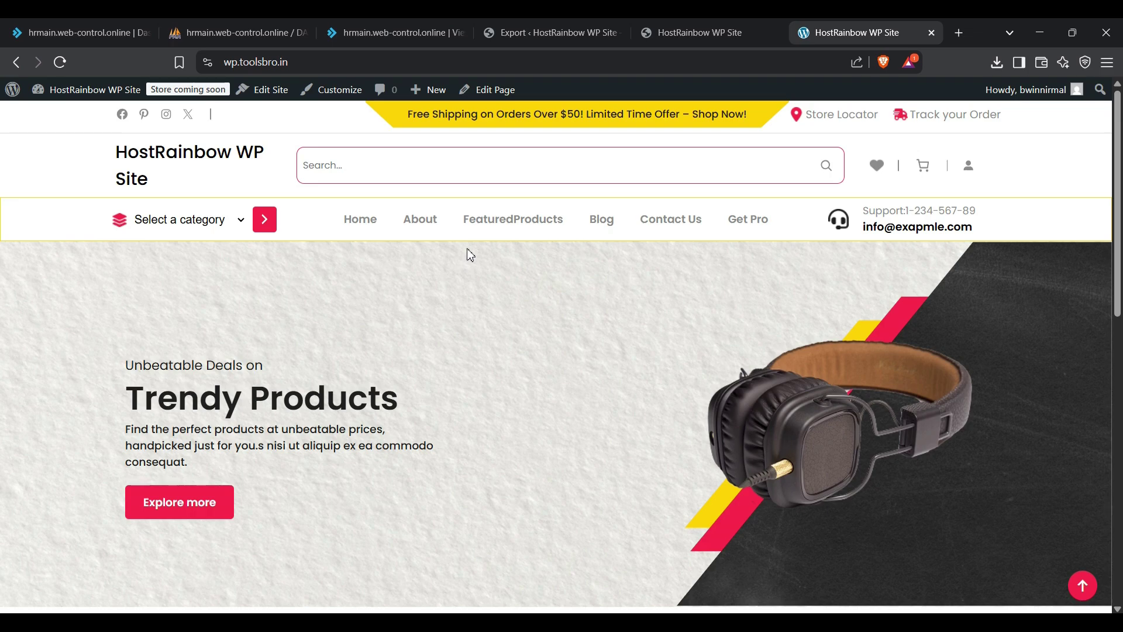
# Step: Search Brave for 'hostrainbow' in a new tab and open the HostRainbow website
pyautogui.click(959, 33)
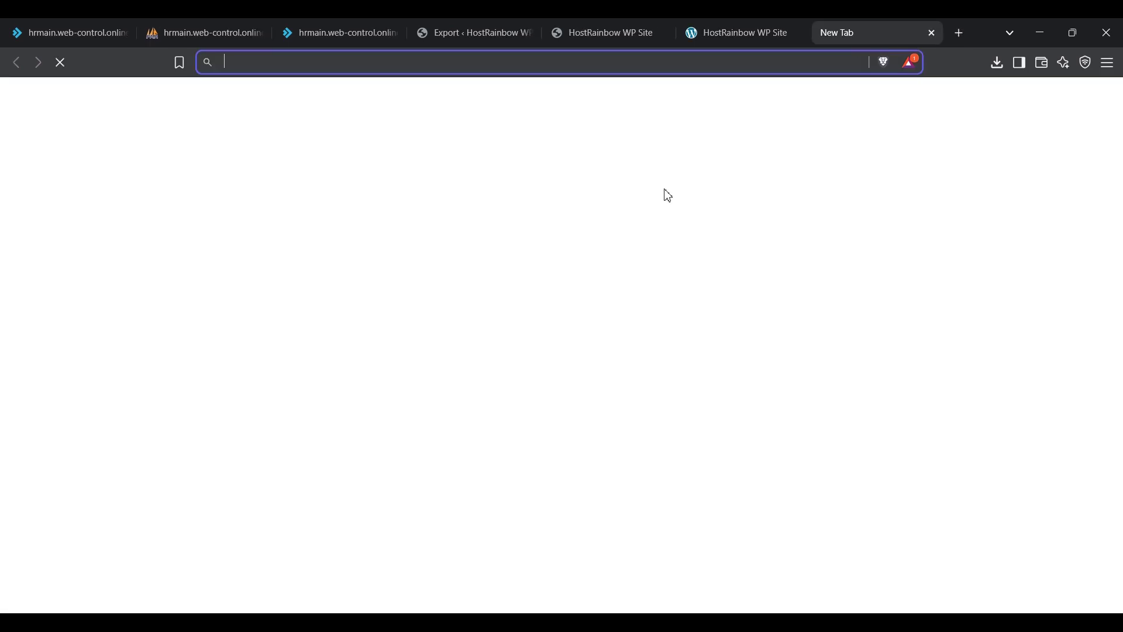
pyautogui.write('hostrain')
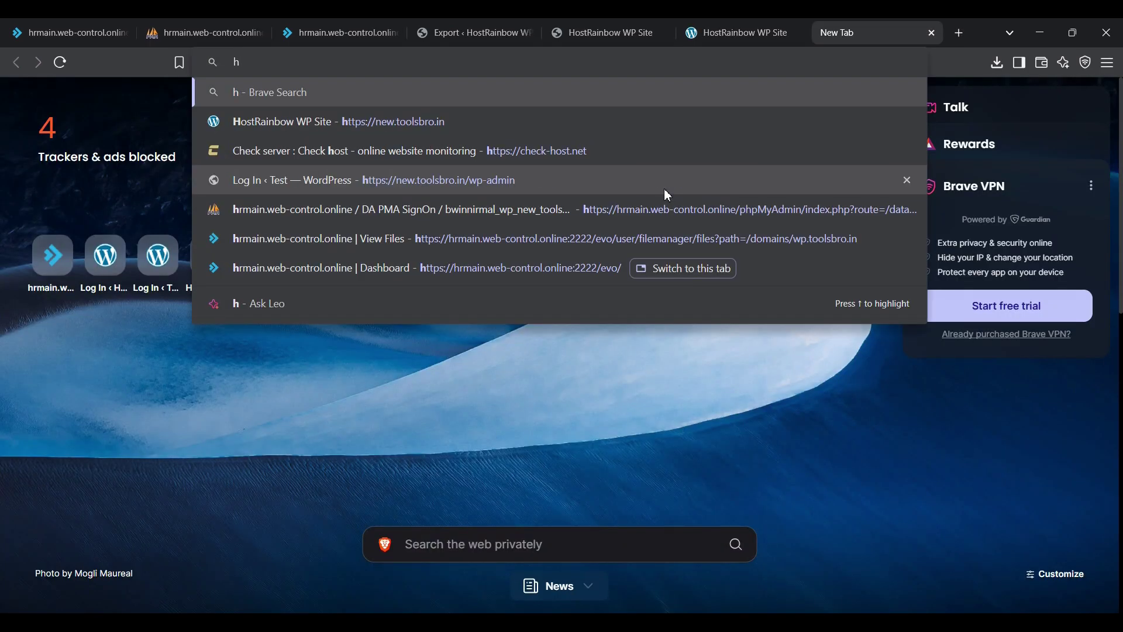
pyautogui.write('bow')
pyautogui.press('Return')
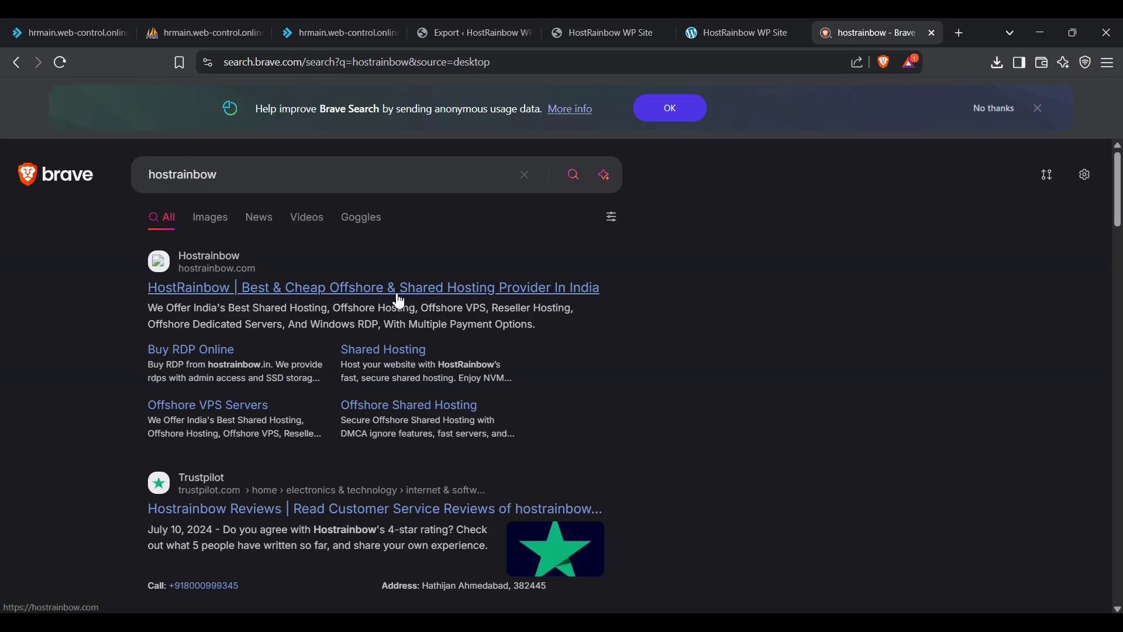
pyautogui.click(291, 287)
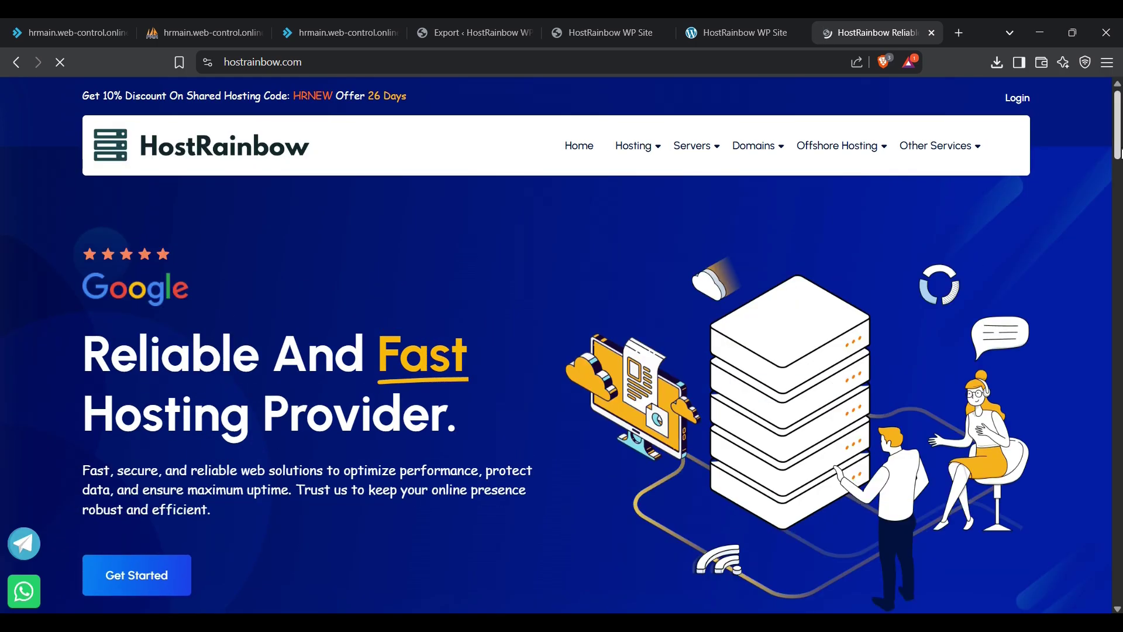
# Step: Change the site address from hostrainbow.com to hostrainbow.in and load it
pyautogui.moveTo(1121, 160); pyautogui.dragTo(1102, 261)
pyautogui.doubleClick(300, 64)
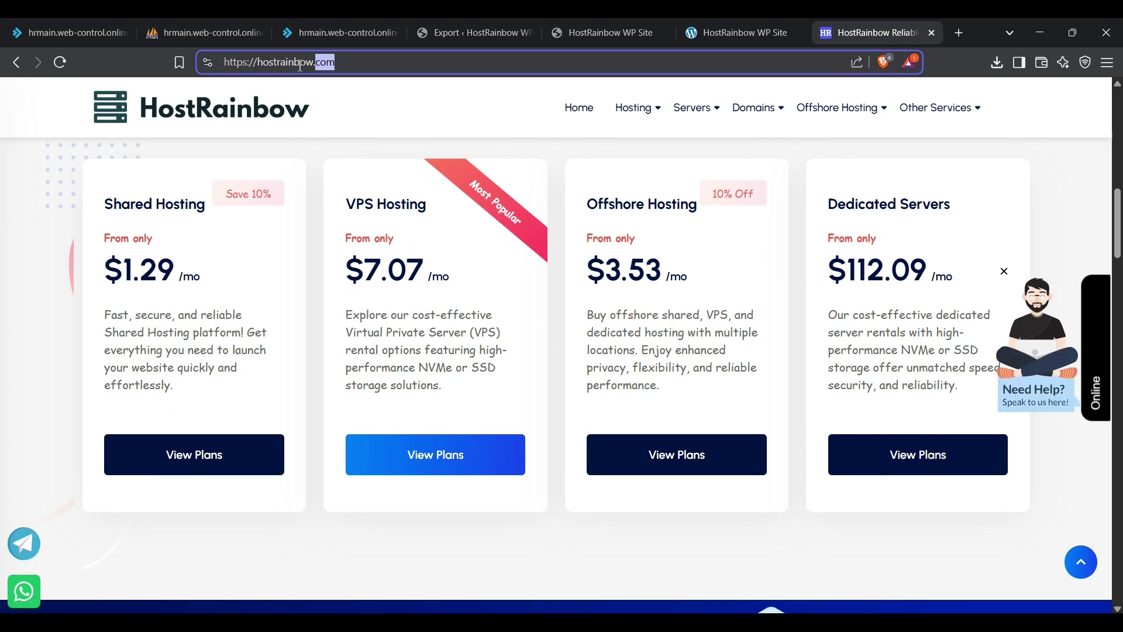
pyautogui.write('in')
pyautogui.press('Return')
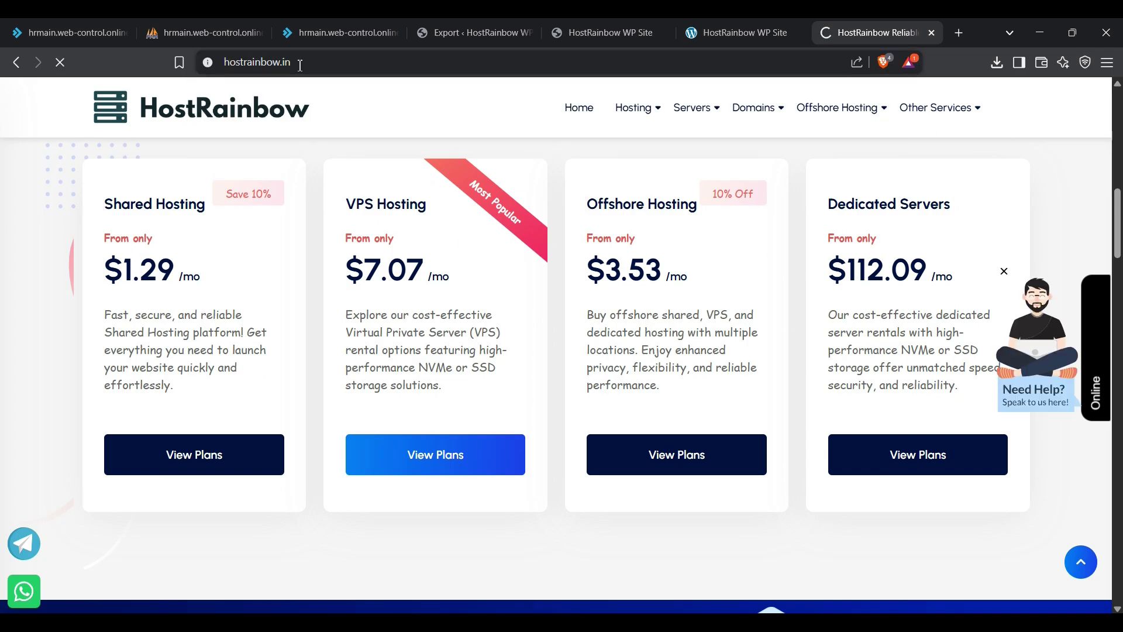